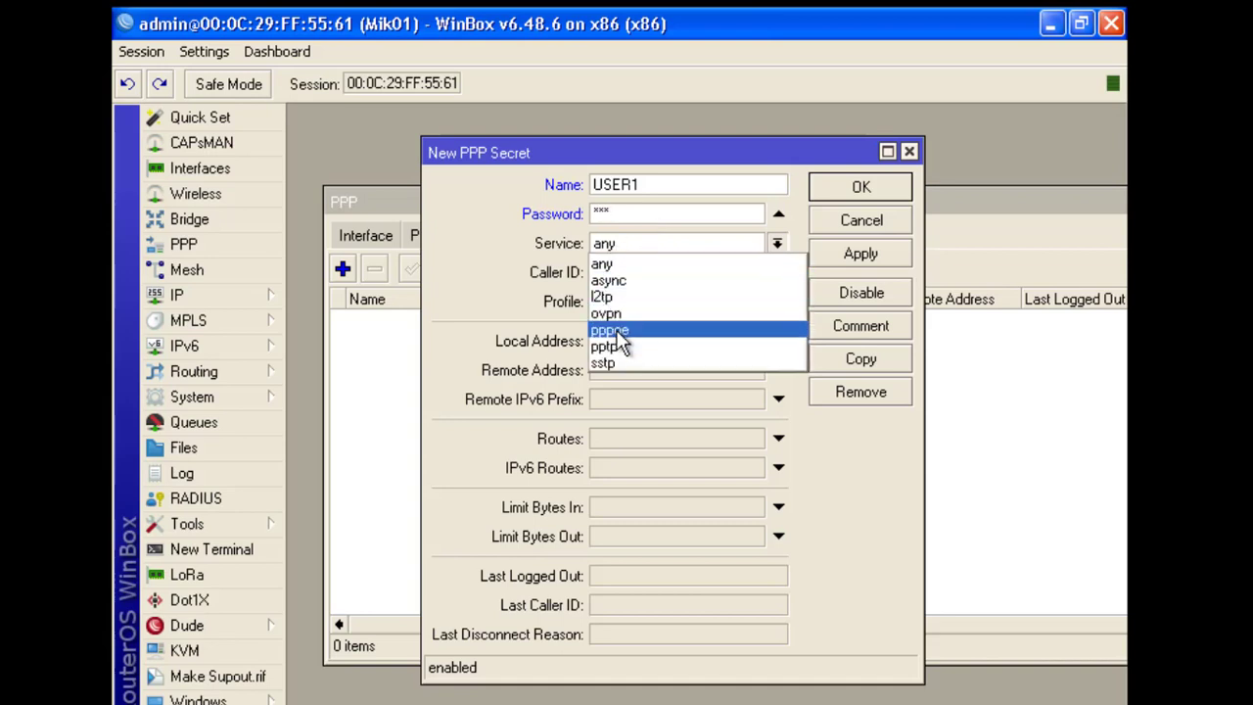
Set USER1's service to pppoe and save the secret
left_click(617, 333)
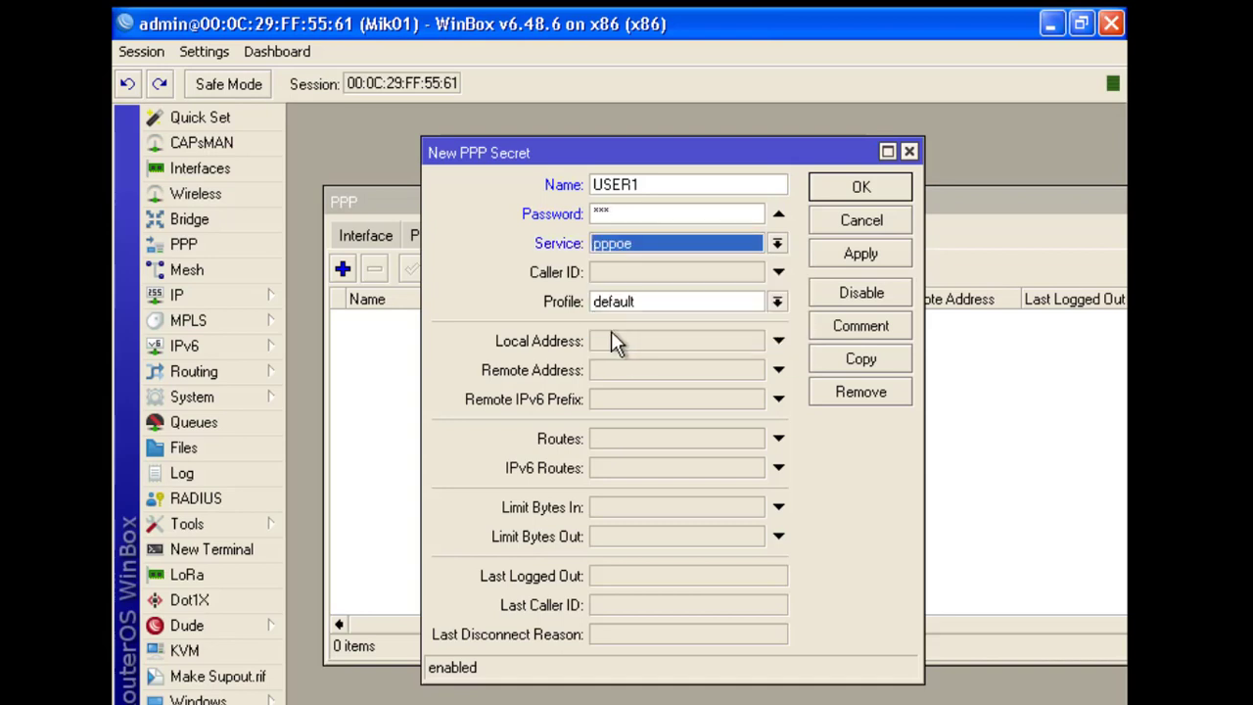
left_click(855, 251)
left_click(862, 194)
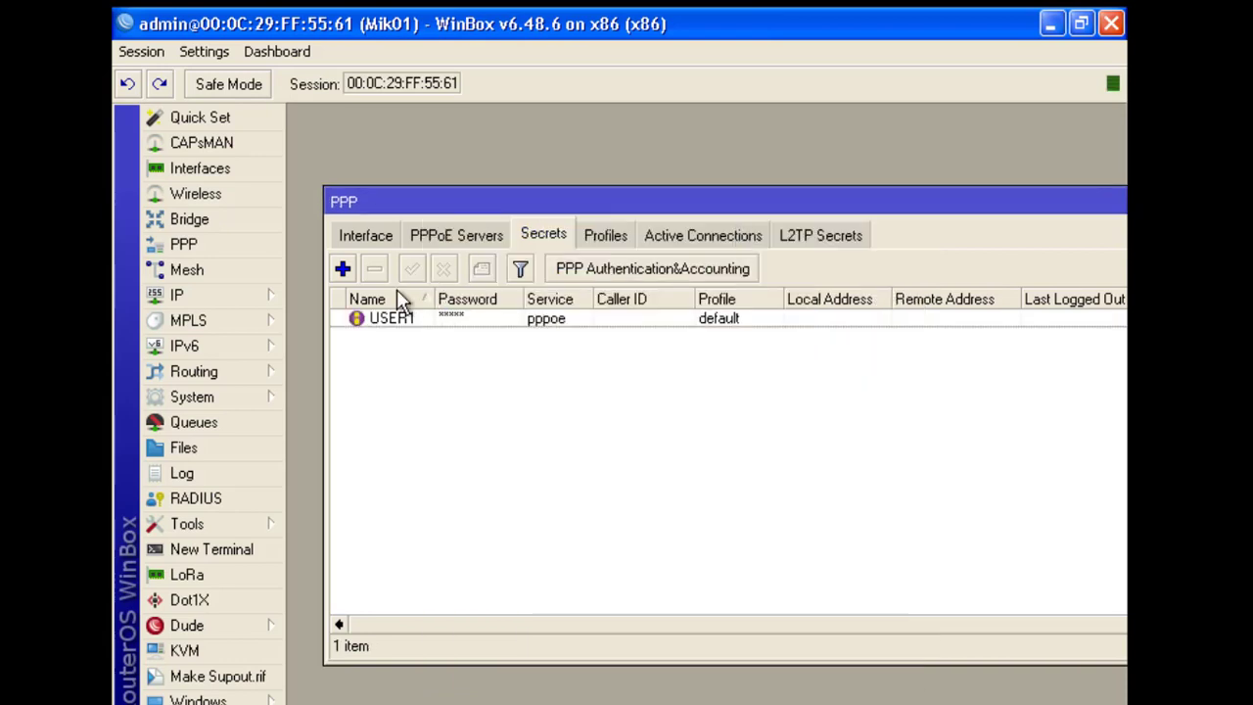
Add PPP secret USER2 with its password and the pppoe service
left_click(343, 268)
type("USER2")
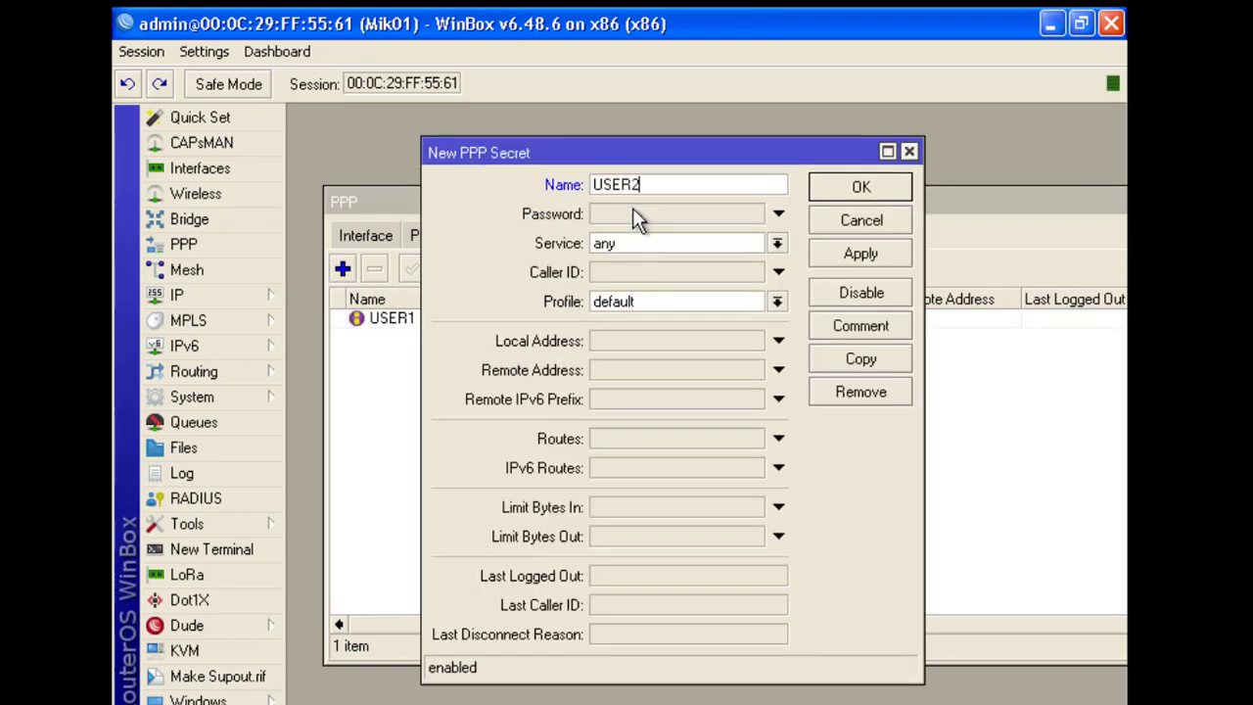
left_click(633, 212)
type("123")
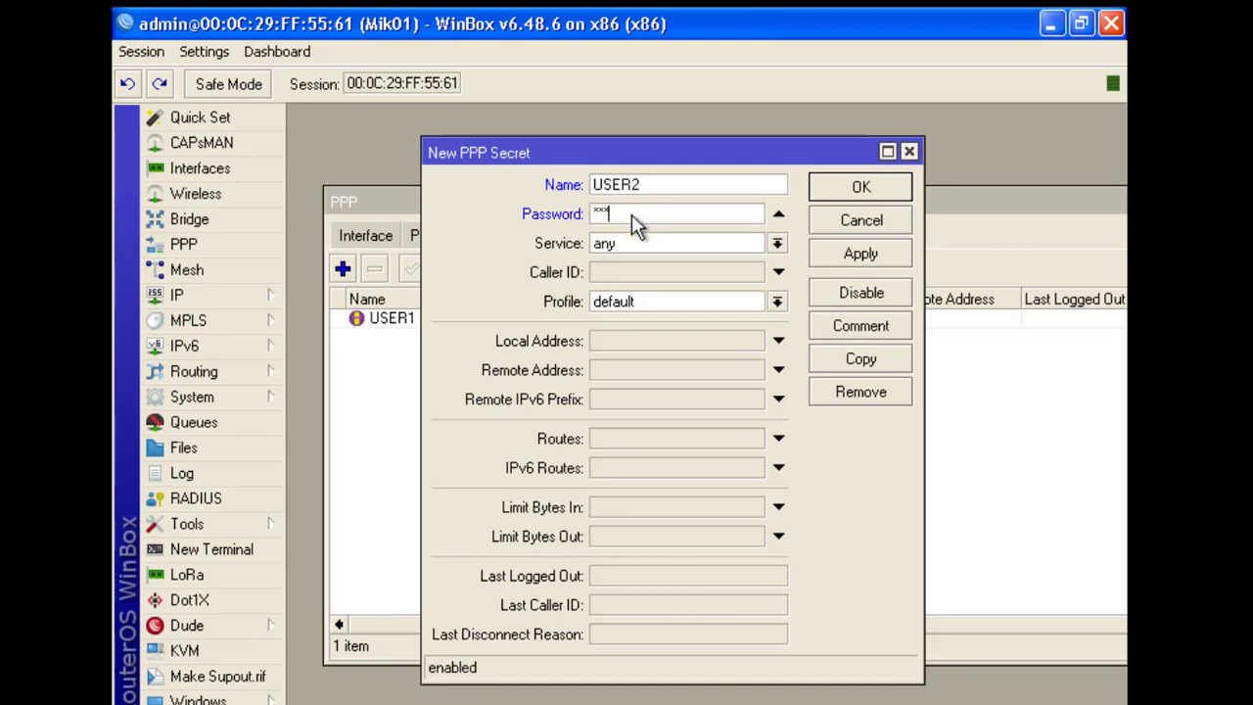
left_click(617, 245)
left_click(614, 316)
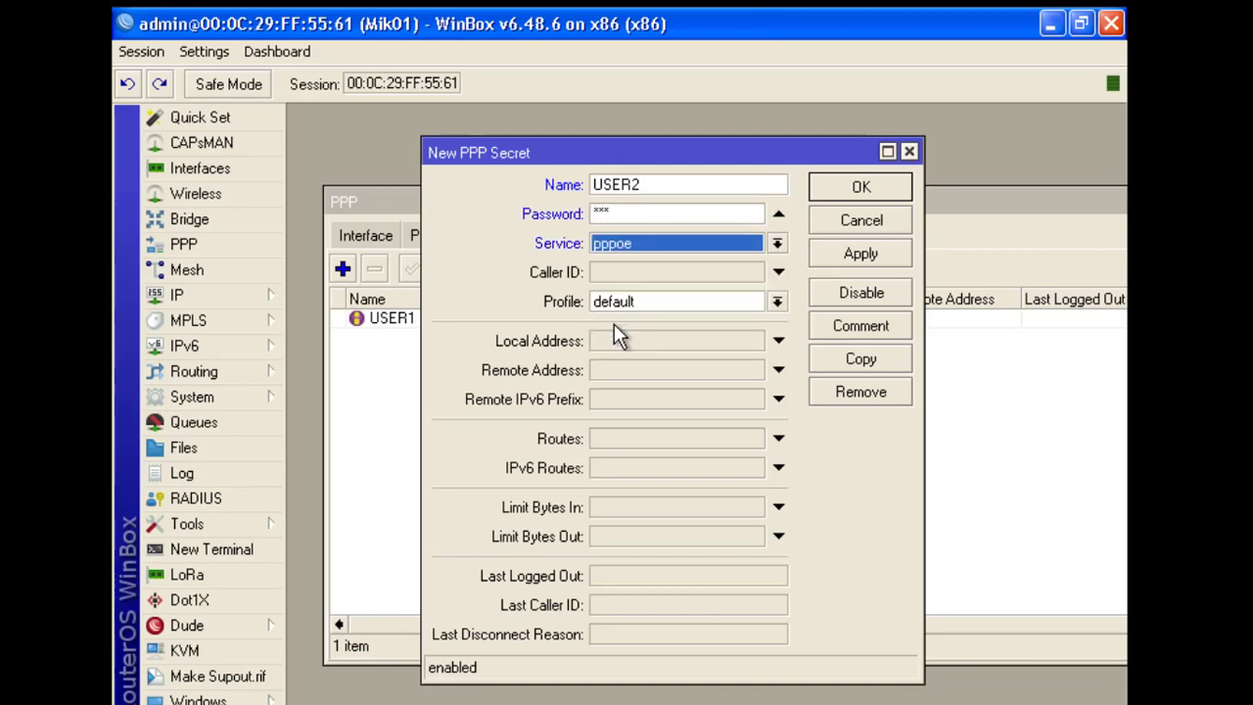
left_click(893, 247)
left_click(859, 186)
Add PPP secret USER3 with its password and the pppoe service
left_click(343, 269)
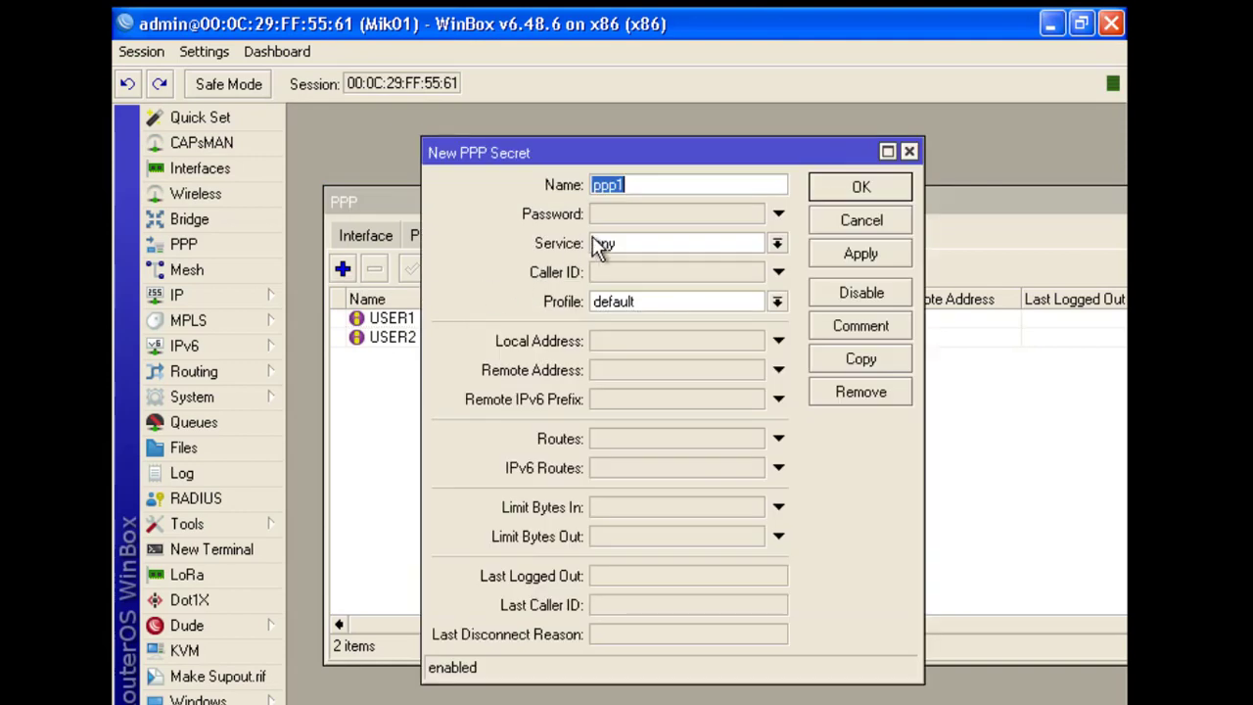
type("USER3")
left_click(622, 213)
type("***")
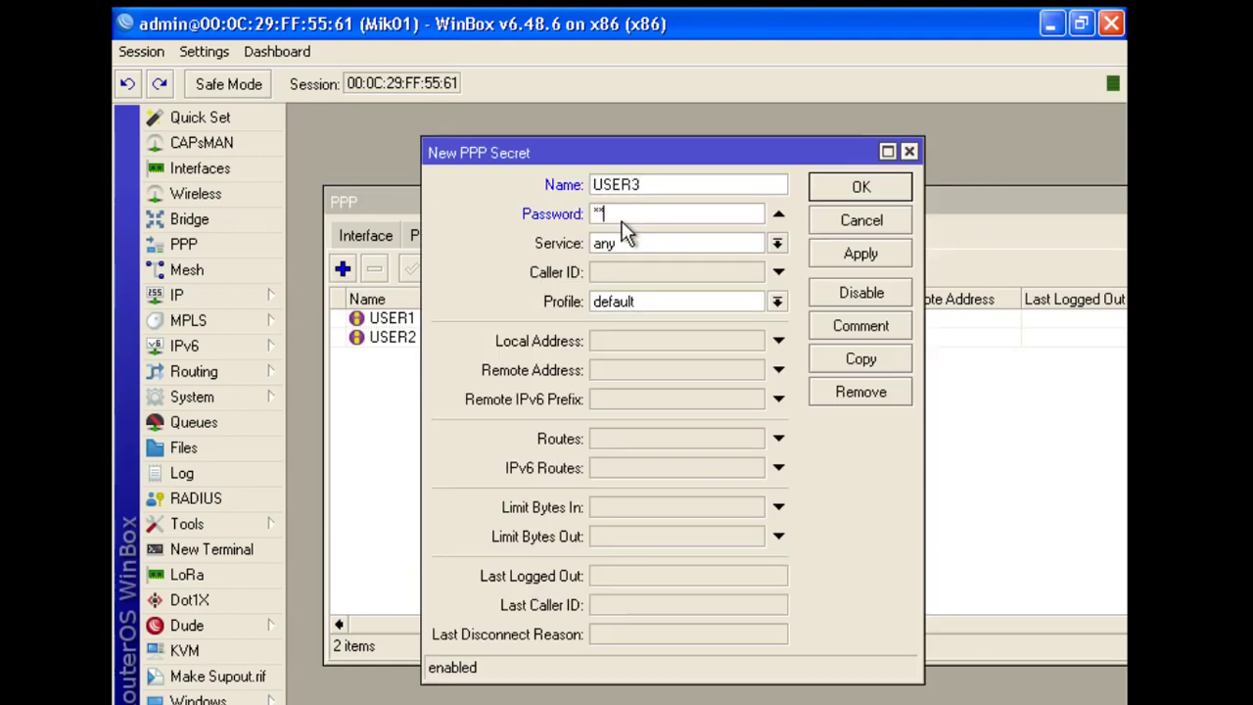
left_click(623, 244)
left_click(624, 330)
left_click(844, 253)
left_click(855, 189)
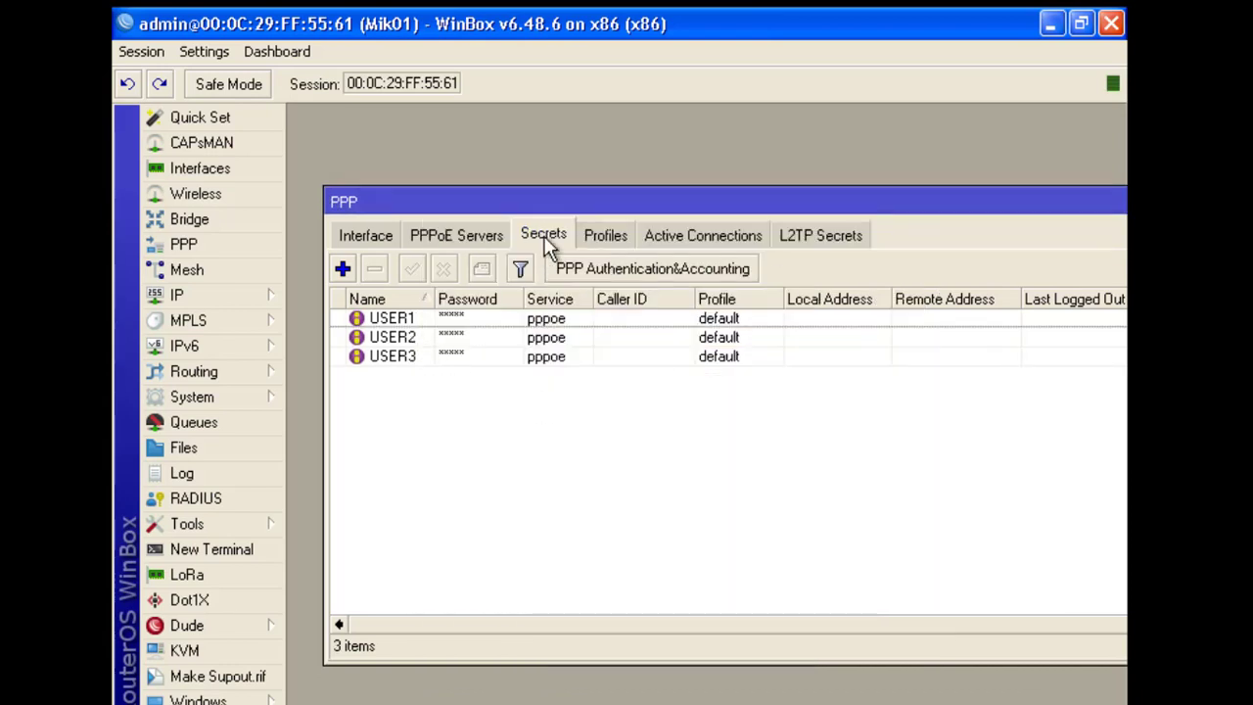
Check the PPPoE Servers list against the secrets, then close the PPP window
left_click_drag(541, 196, 528, 195)
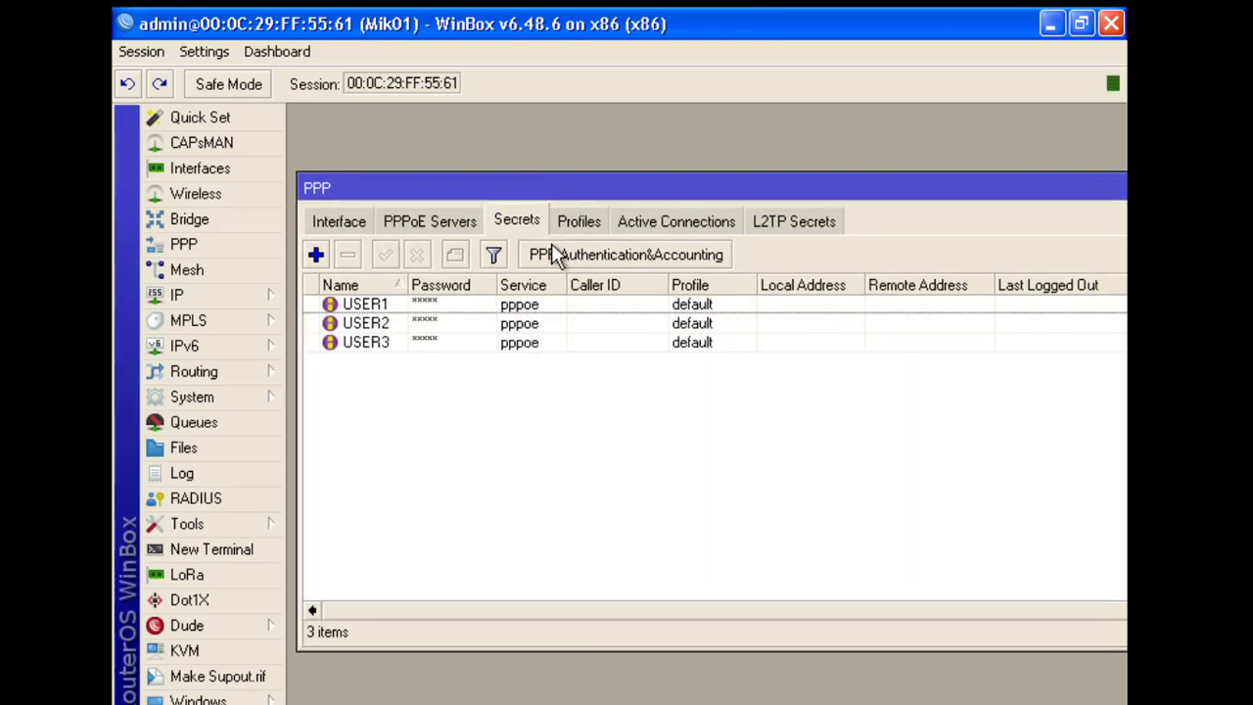
left_click_drag(611, 188, 588, 185)
left_click(419, 221)
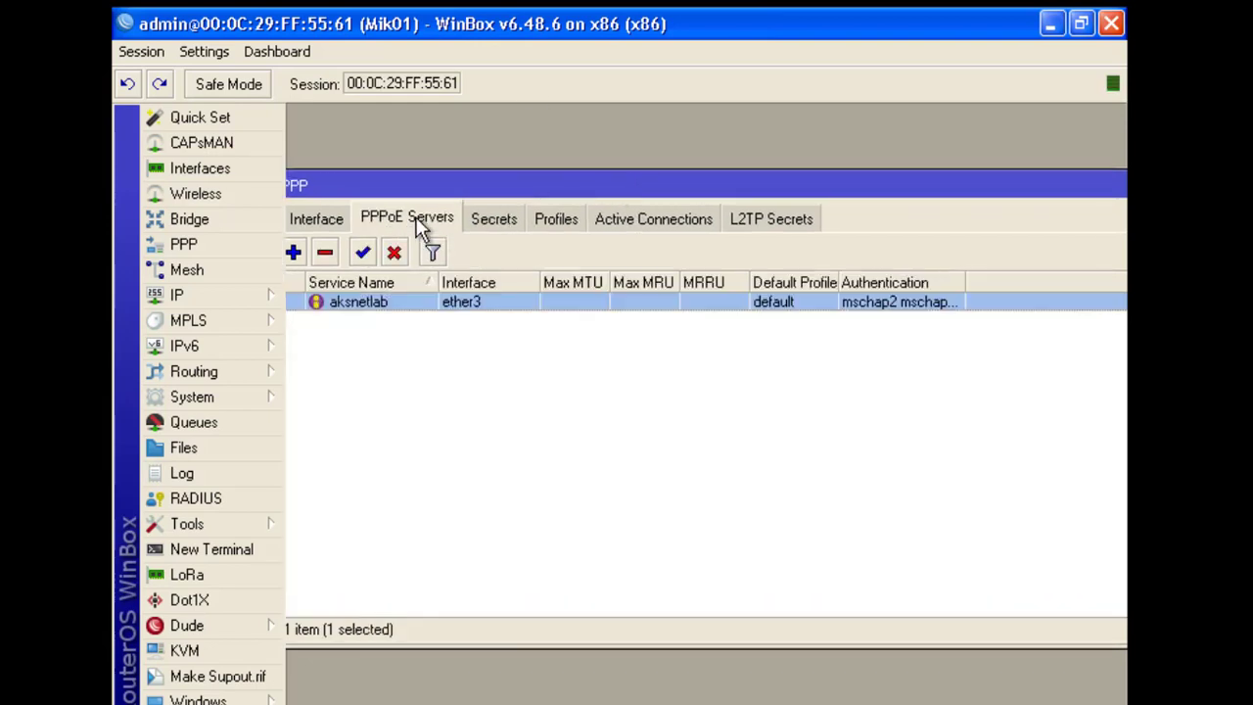
left_click(496, 219)
left_click(416, 216)
left_click(496, 220)
left_click(431, 212)
left_click_drag(653, 186, 484, 213)
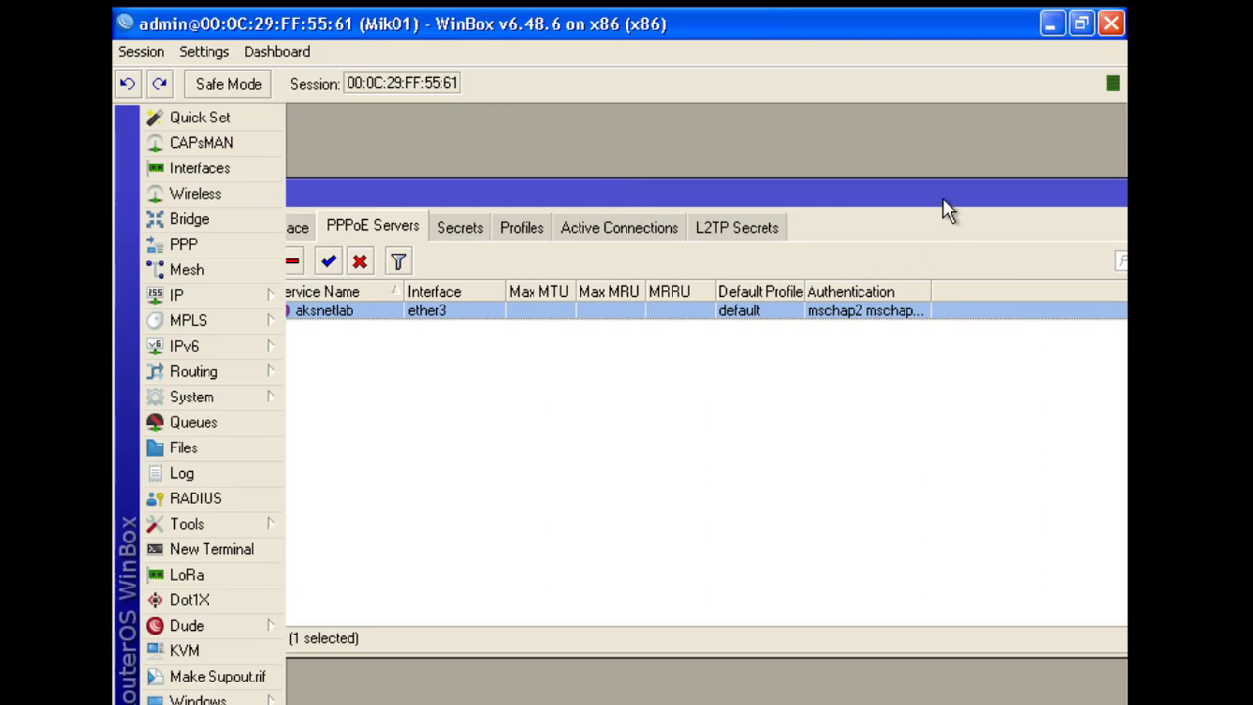
left_click(1048, 213)
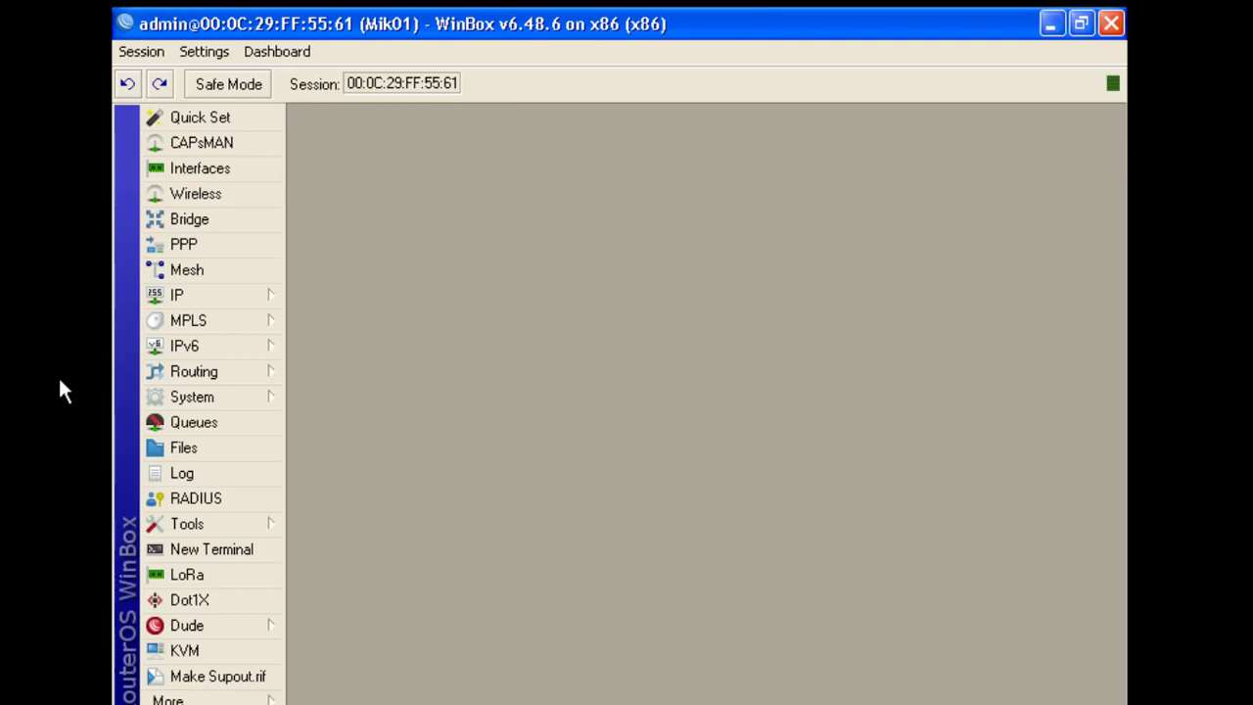
Open IP > Pool and start a new pool named 5M
left_click(213, 297)
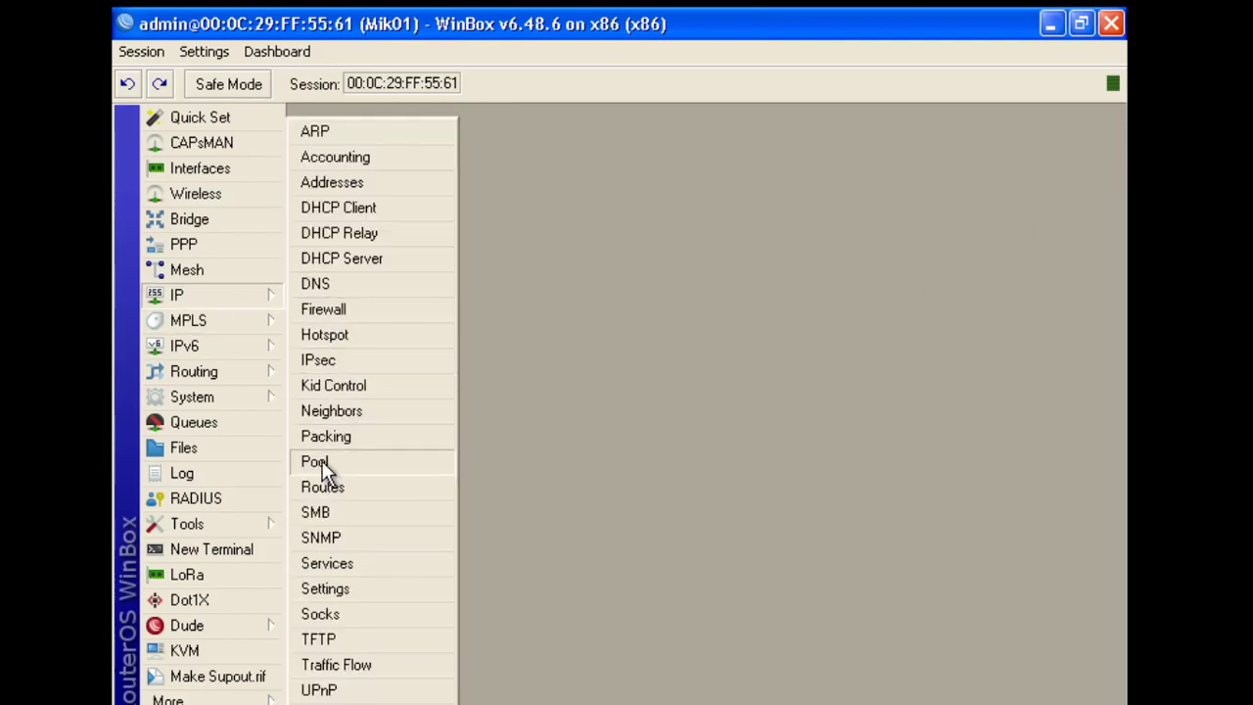
left_click(324, 464)
left_click_drag(485, 203, 517, 189)
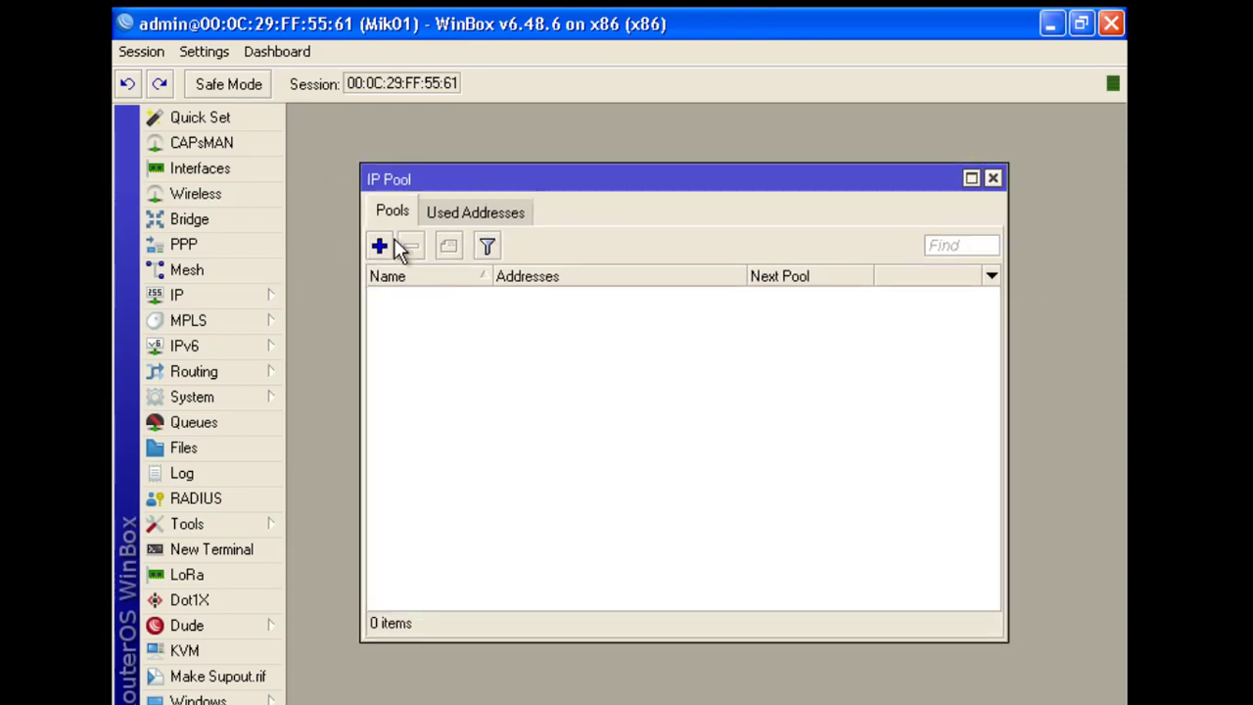
left_click(378, 247)
left_click_drag(473, 313, 548, 227)
type("5M")
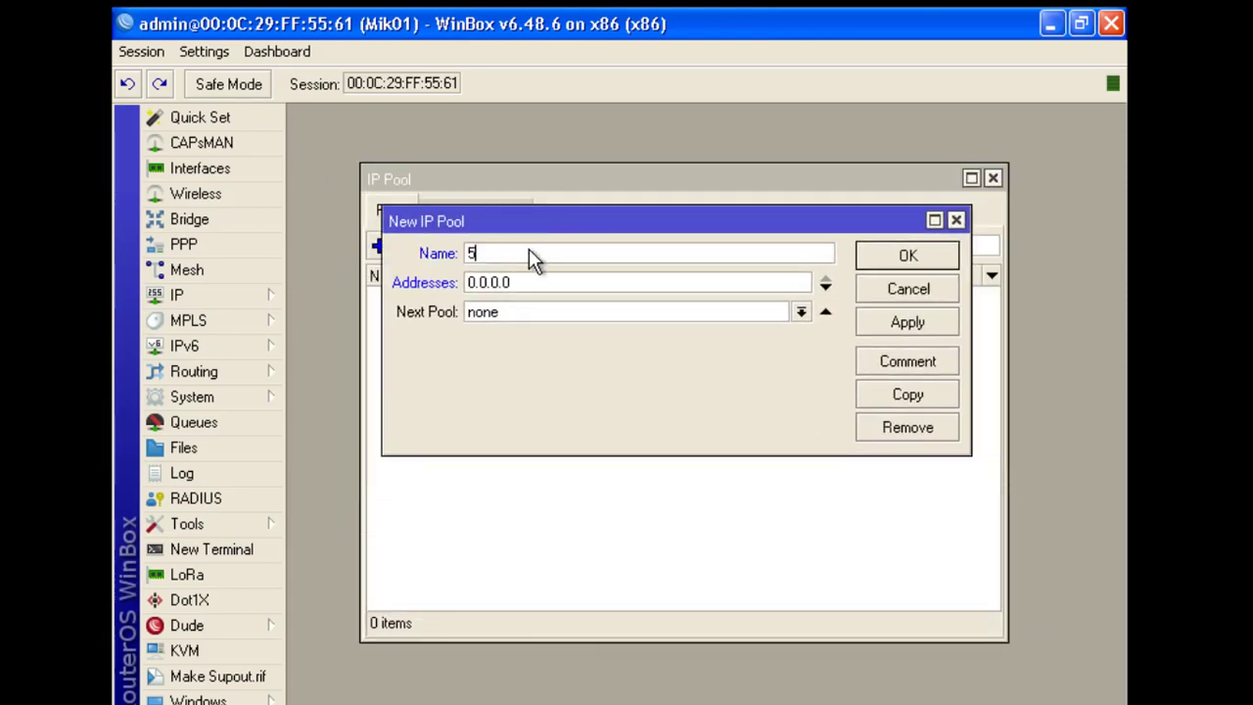
Set the 5M pool's addresses to 192.168.1.2-192.168.1.254, referring to the network diagram
left_click(477, 252)
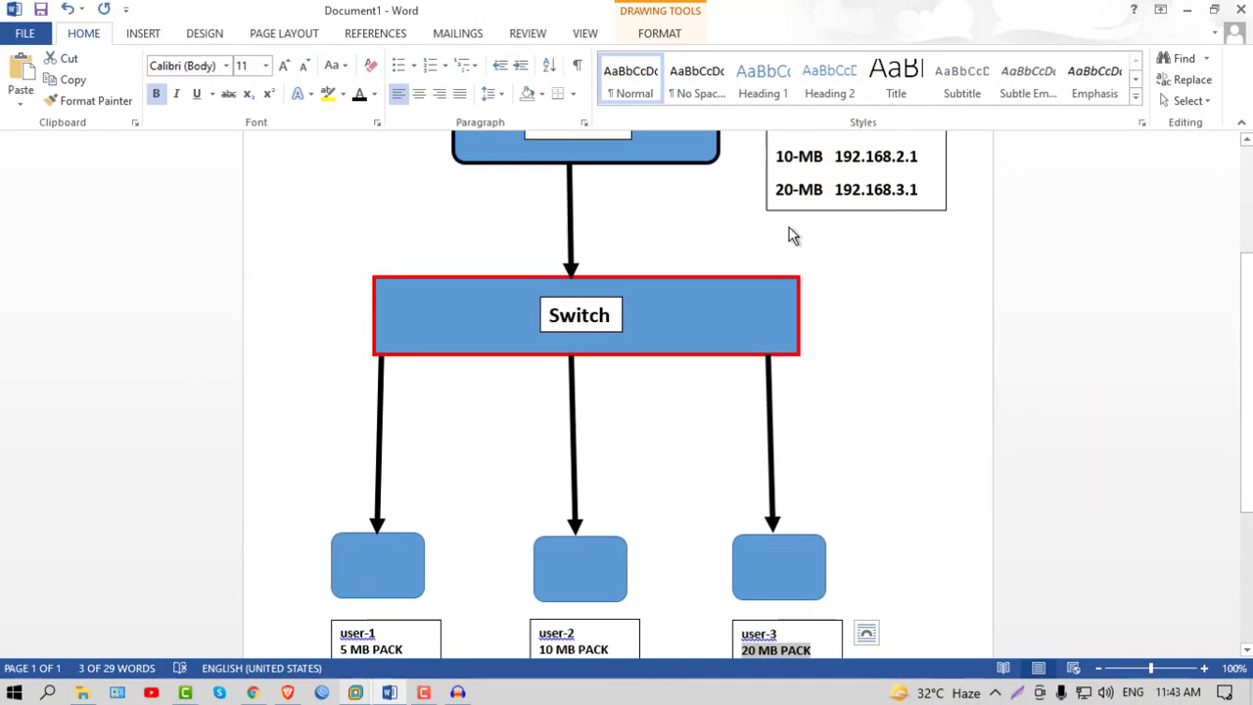
scroll(789, 227, "up", 5)
left_click_drag(827, 338, 912, 339)
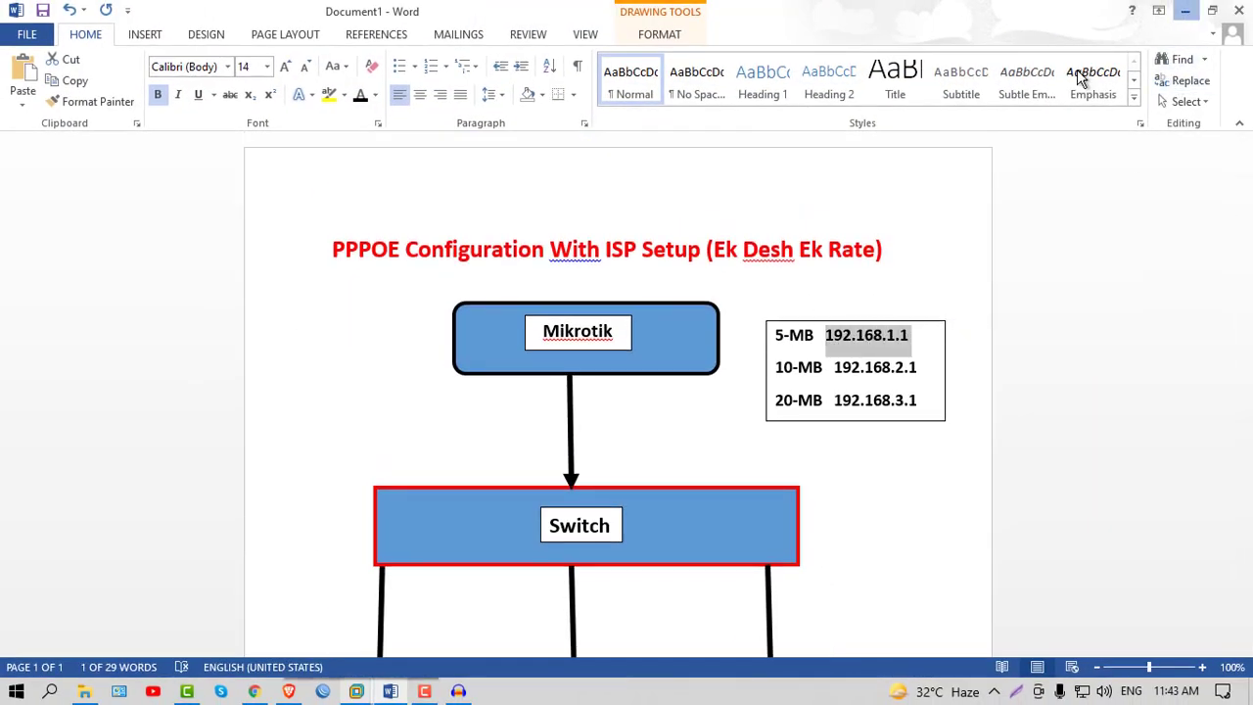
left_click(1184, 10)
type("192.168.1.2")
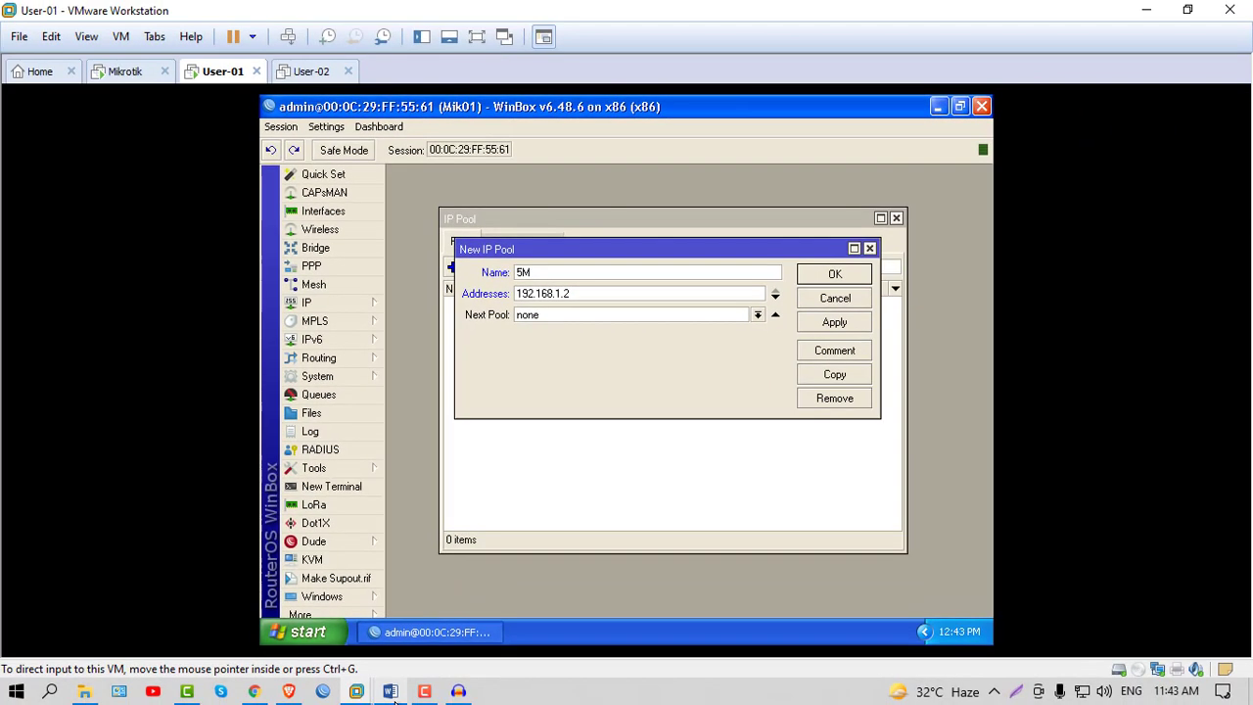
key("alt+Tab")
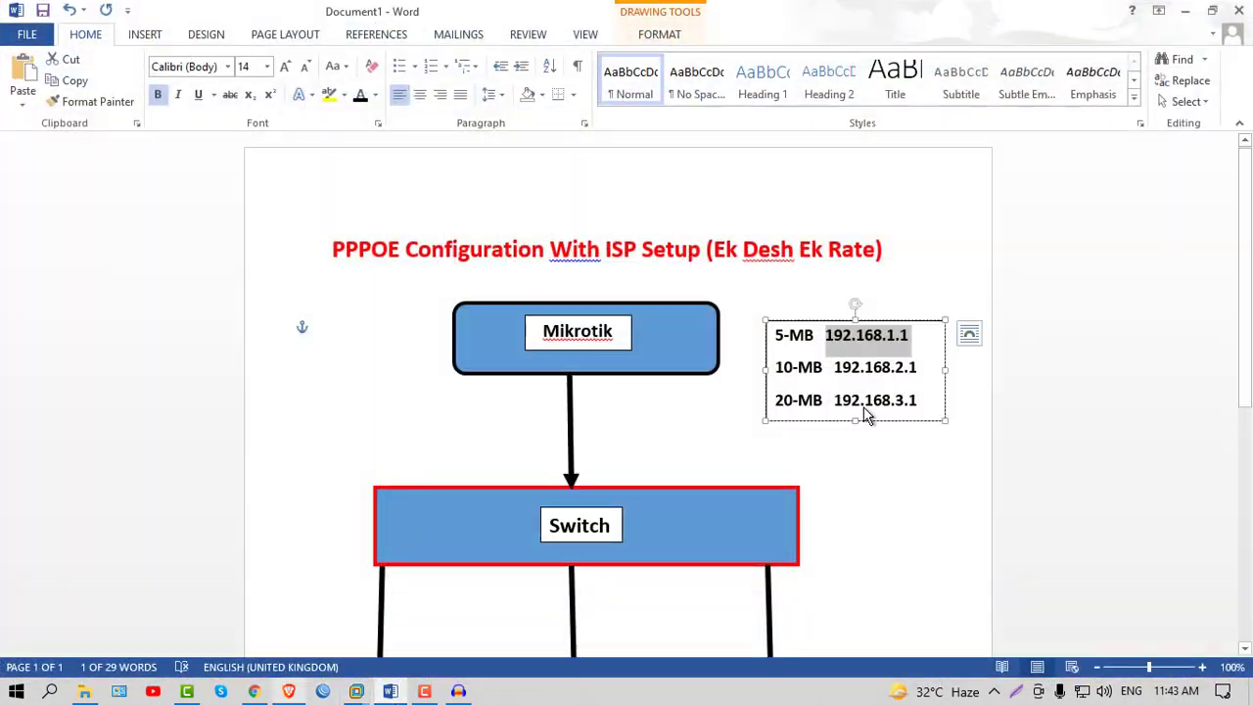
left_click(917, 339)
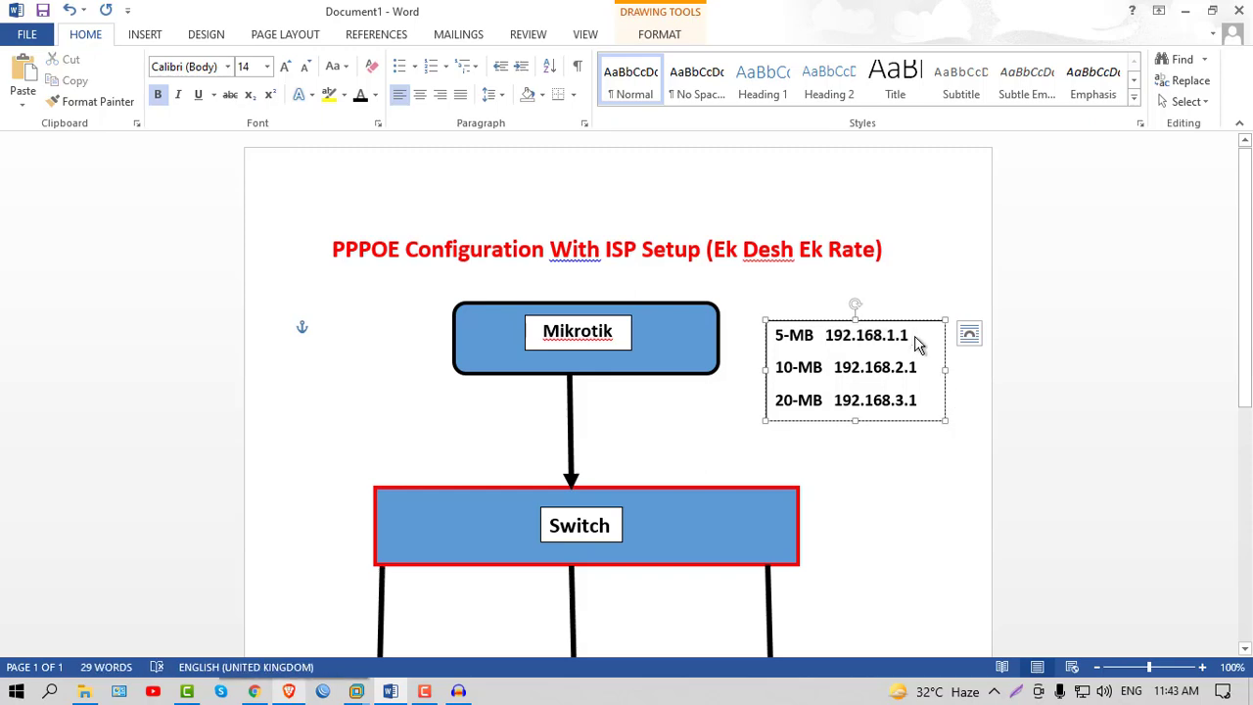
left_click(1184, 11)
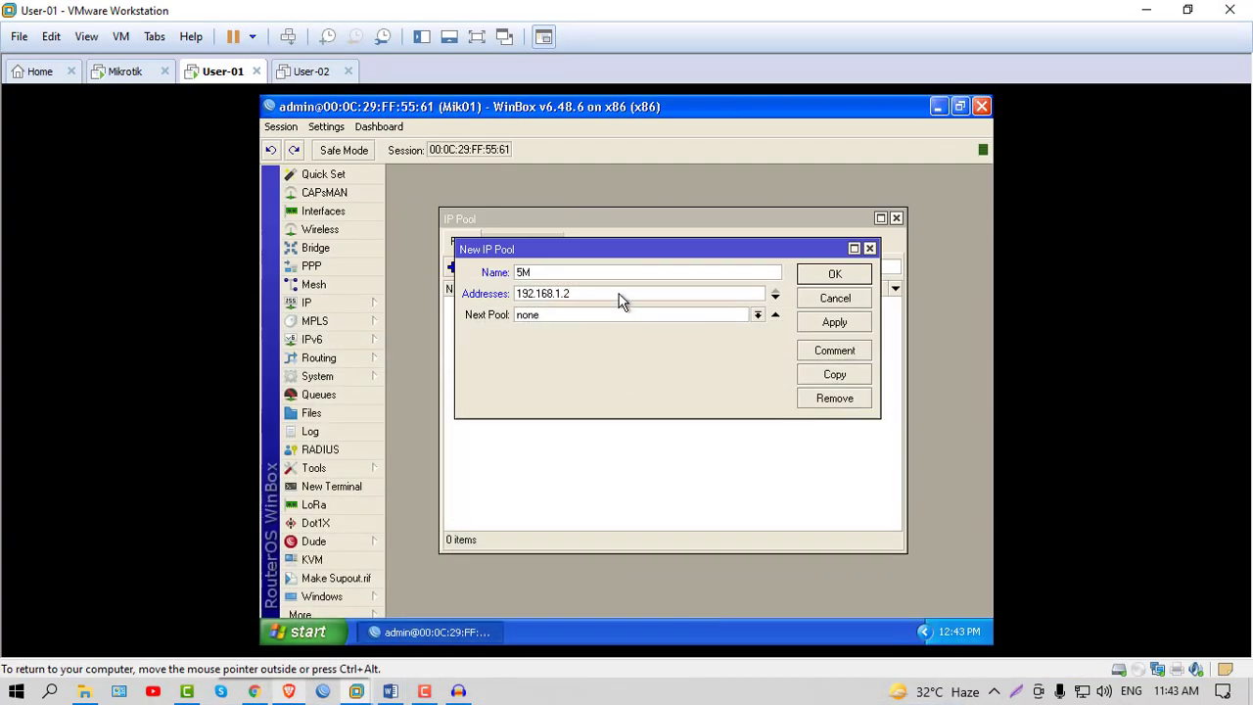
type("-")
type("192.")
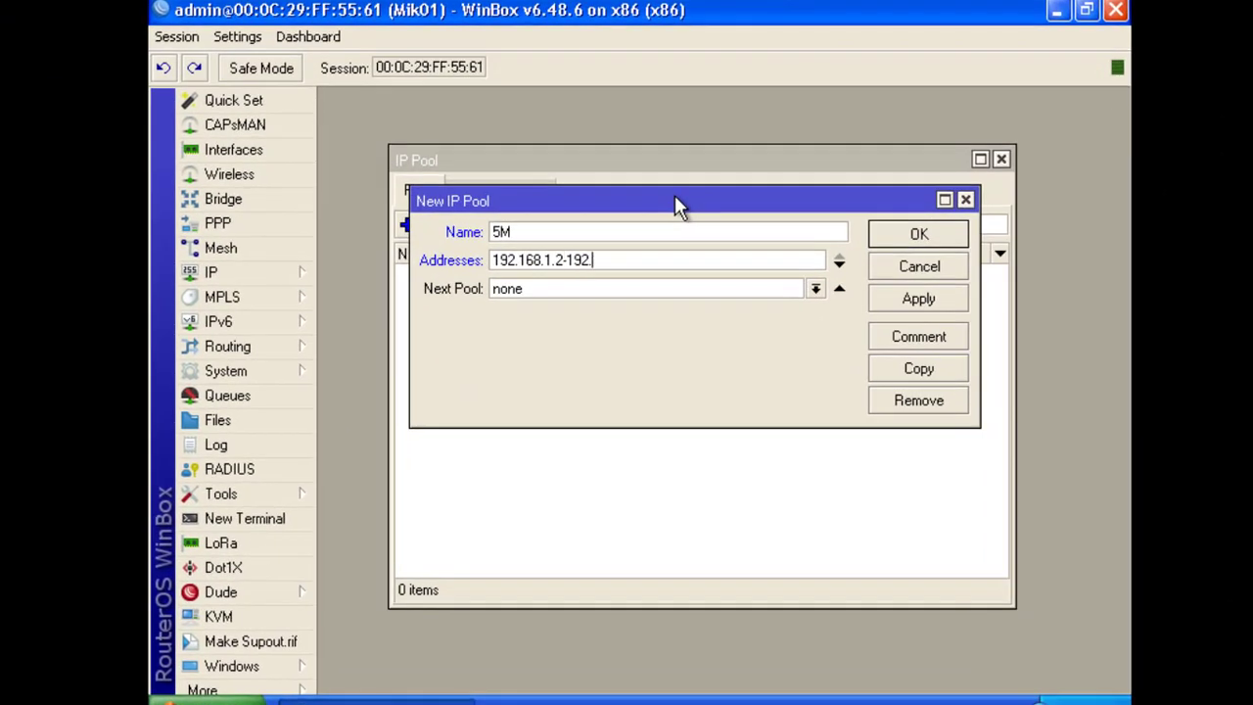
type("168.1.254")
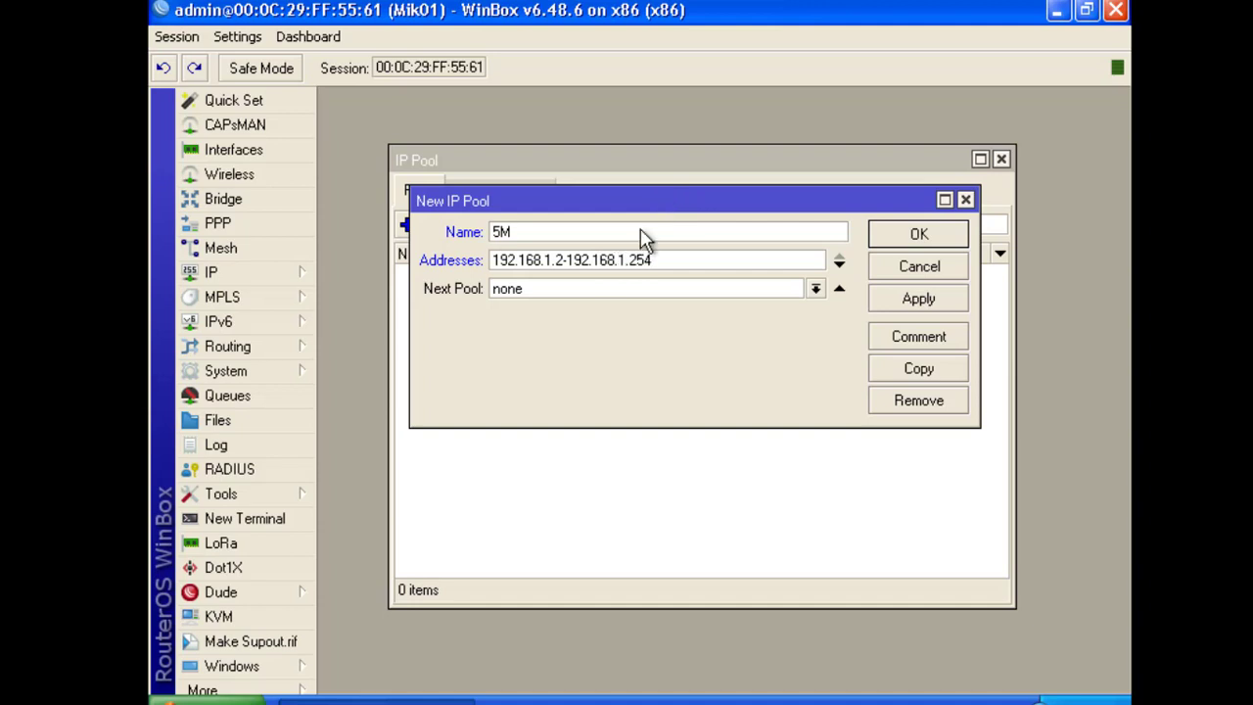
Comment the pool 5Mbps and save the 5M pool
left_click(916, 336)
type("5MBPS")
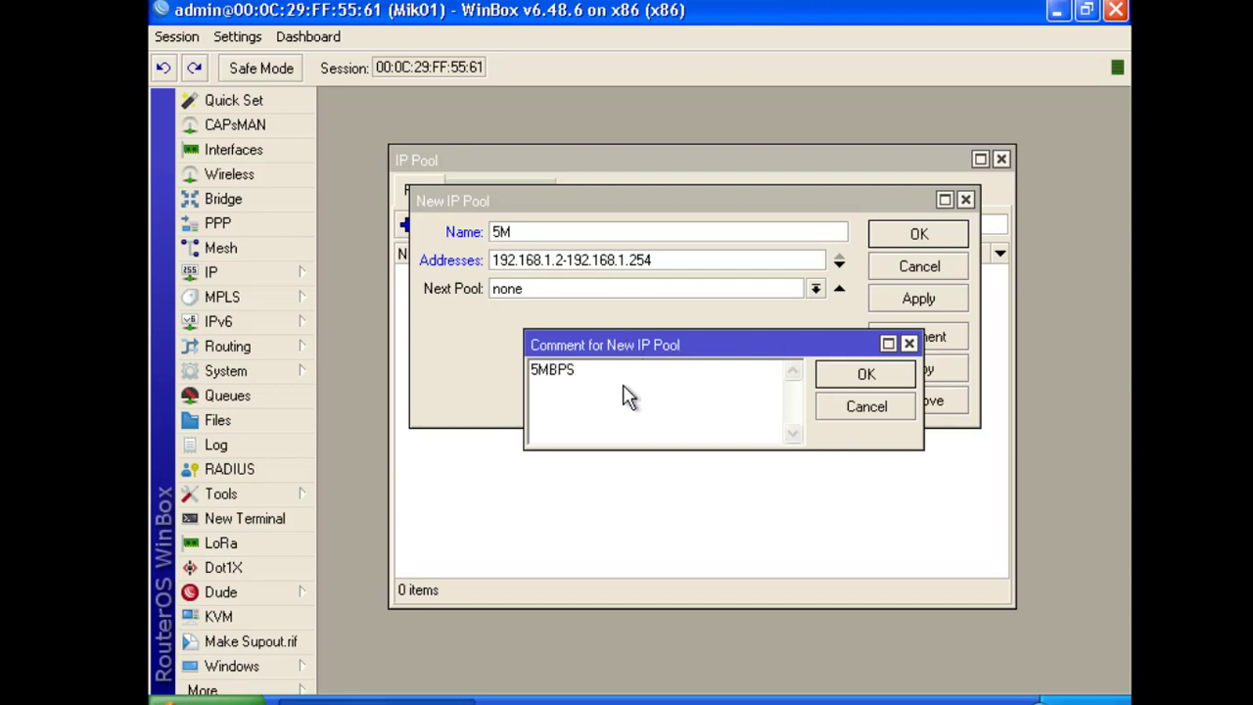
key("BackSpace")
key("BackSpace")
key("BackSpace")
type("bps")
left_click(881, 374)
left_click(917, 295)
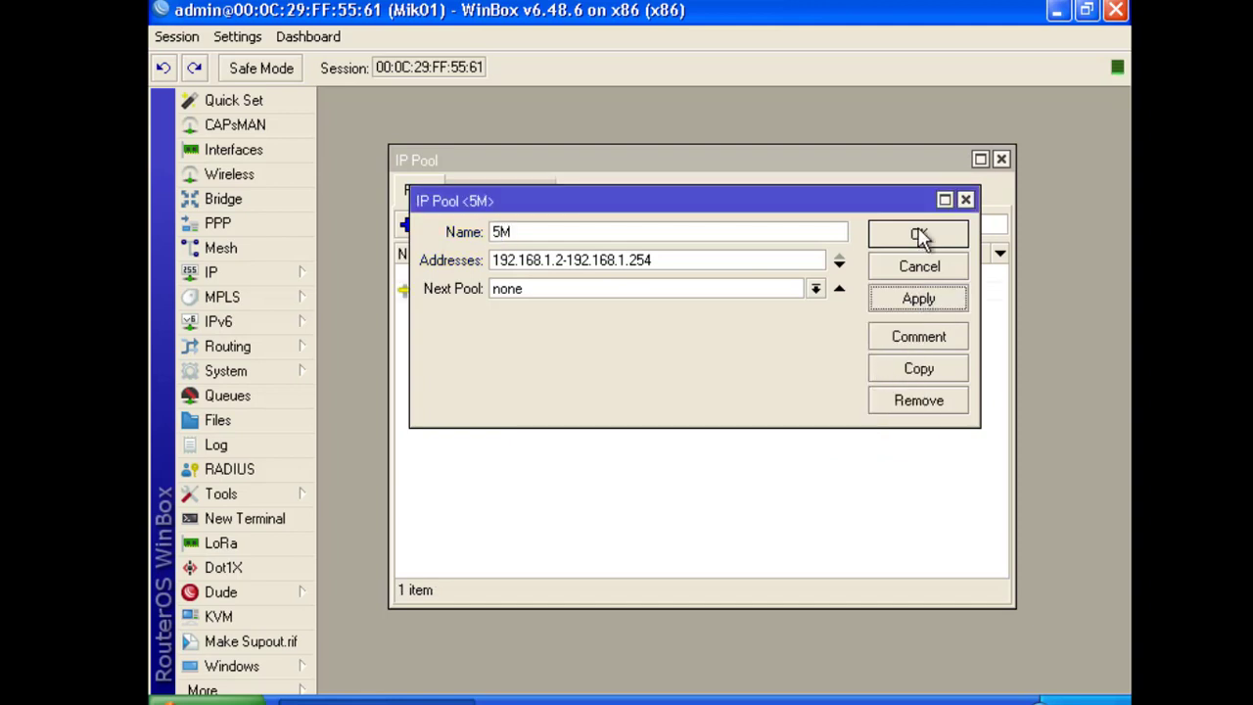
left_click(918, 235)
Add pool 10M with addresses 192.168.2.2-192.168.2.254 and comment 10Mbps
left_click(409, 226)
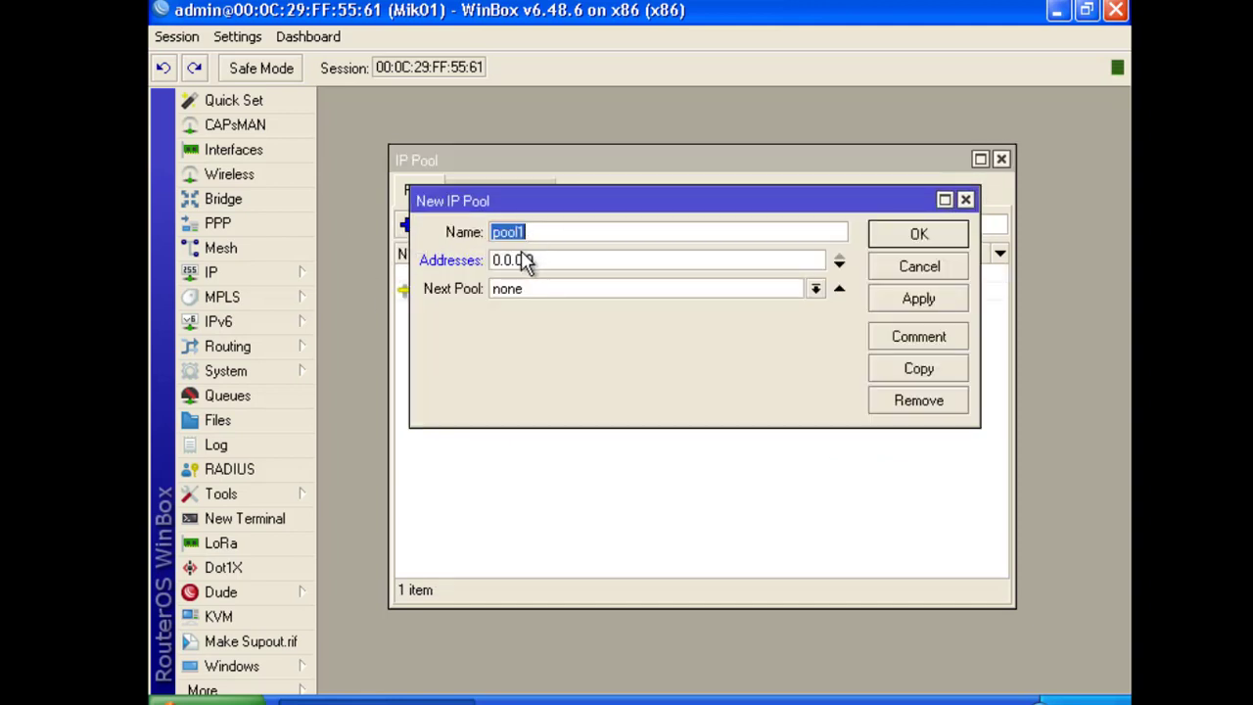
type("10M")
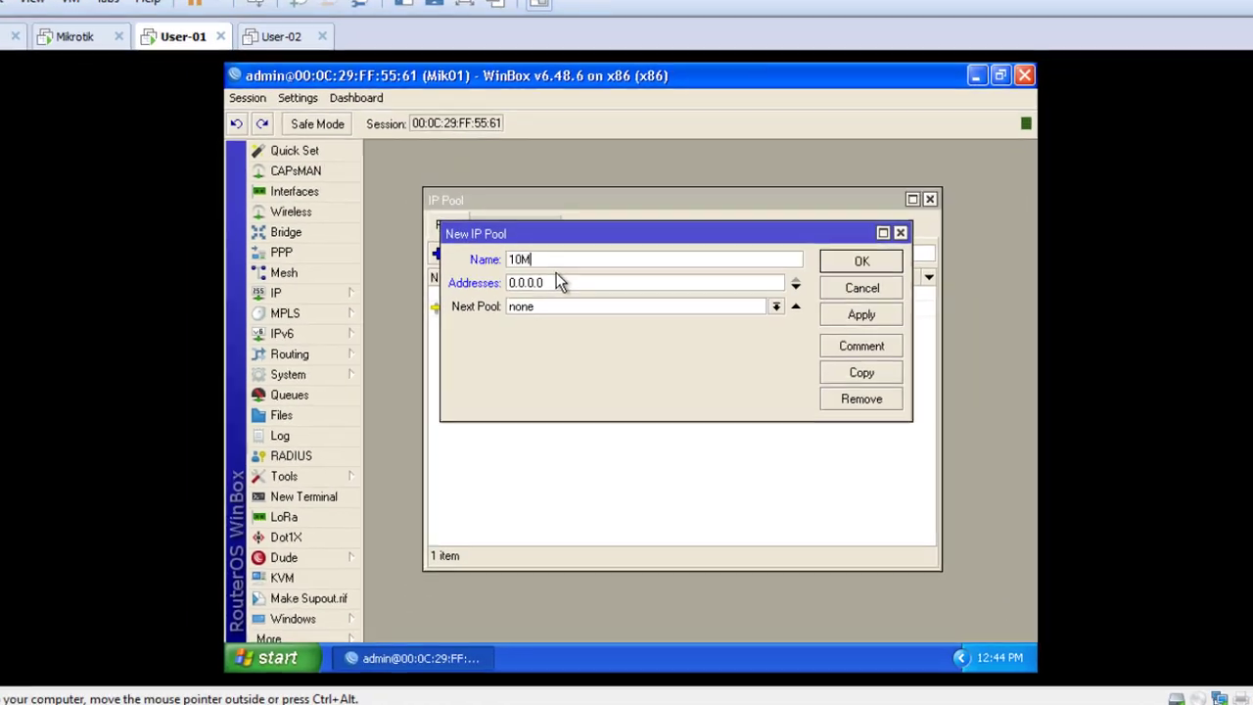
left_click(551, 262)
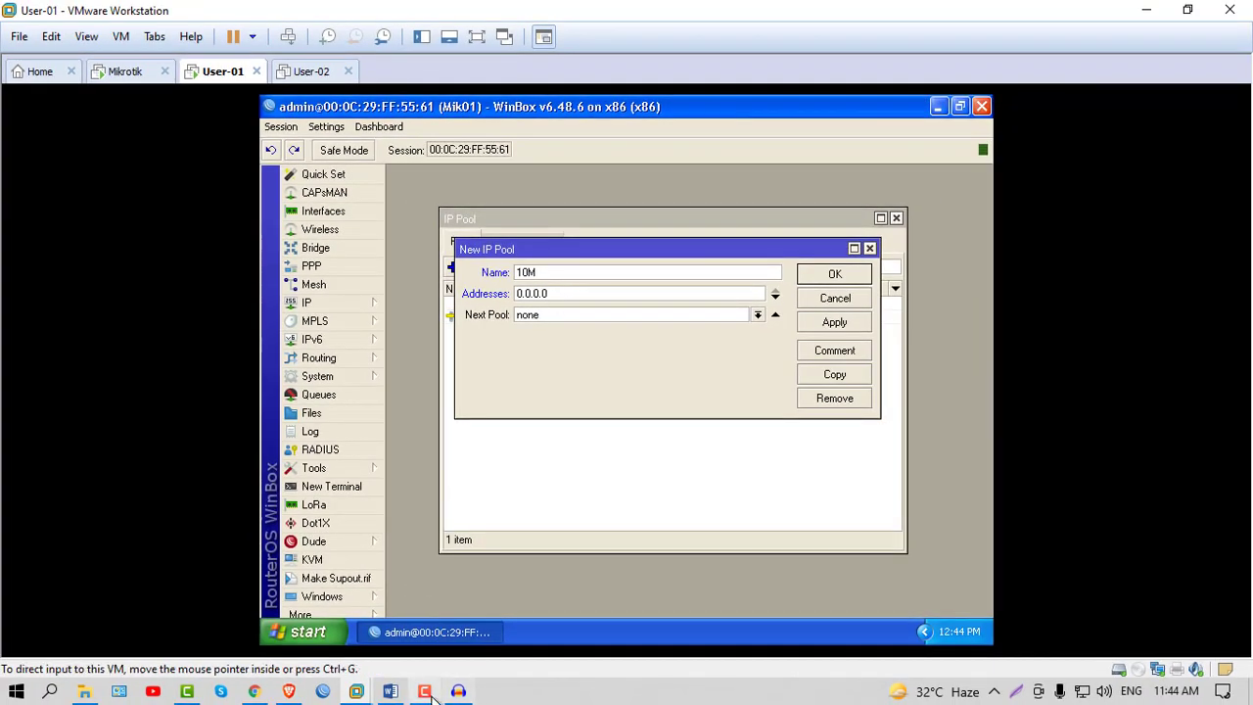
left_click(390, 691)
left_click_drag(916, 367, 889, 368)
left_click(1188, 10)
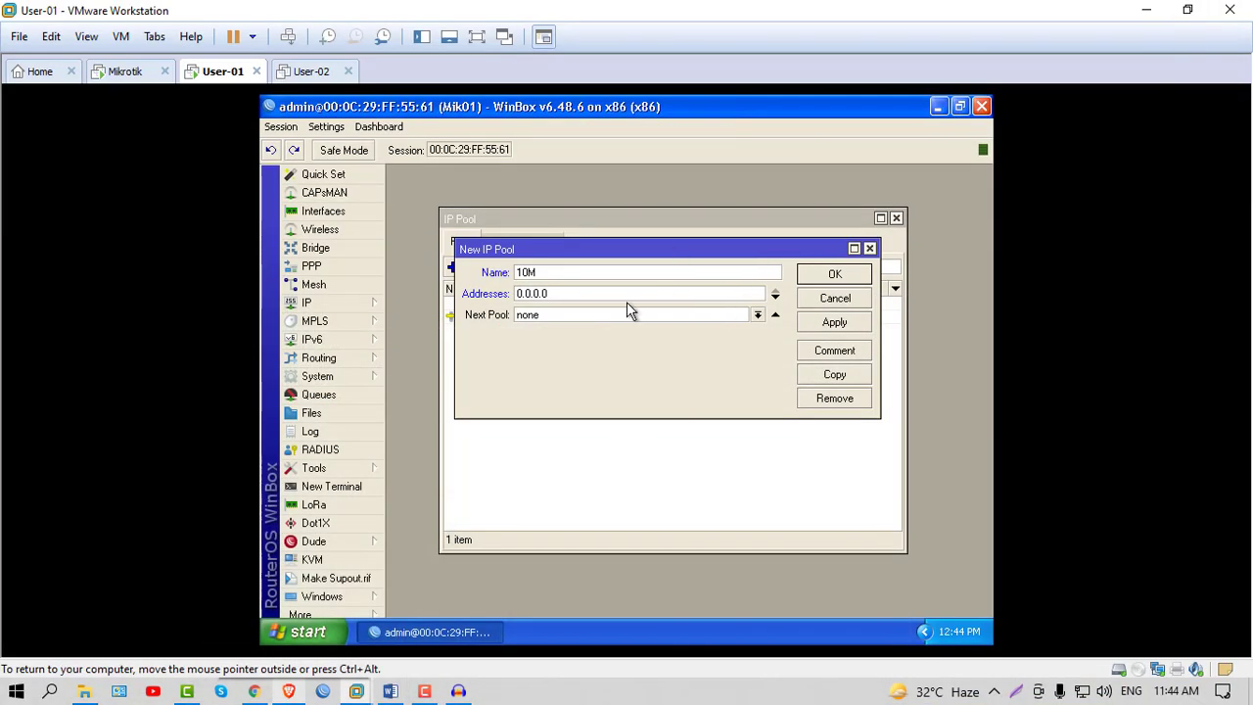
left_click_drag(581, 294, 454, 304)
type("192.168.2.")
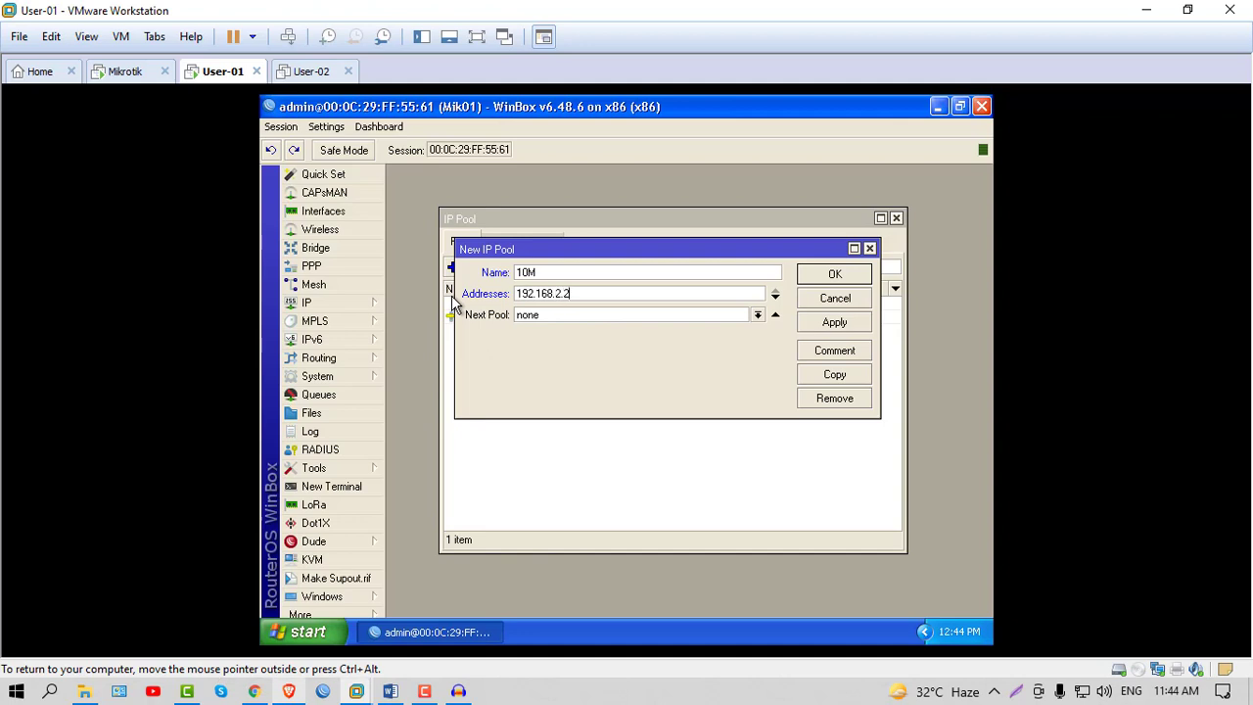
type("2-192.168.2.254")
left_click(834, 352)
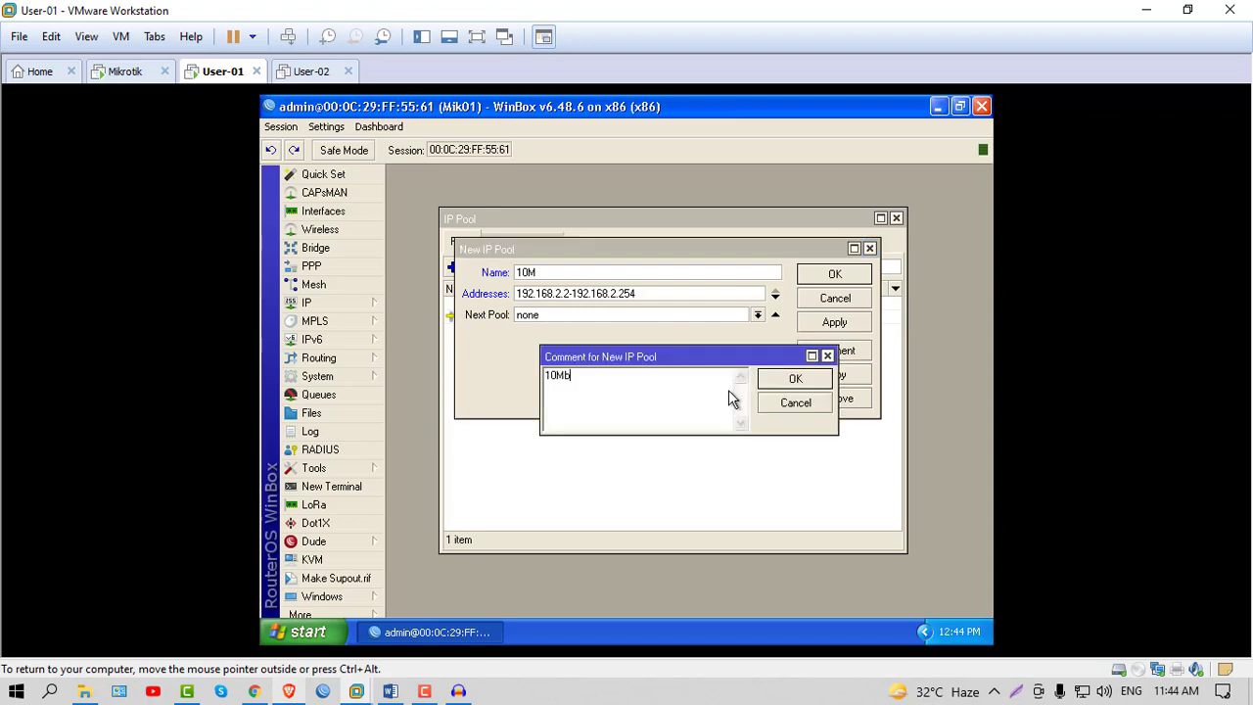
left_click(795, 382)
left_click(834, 323)
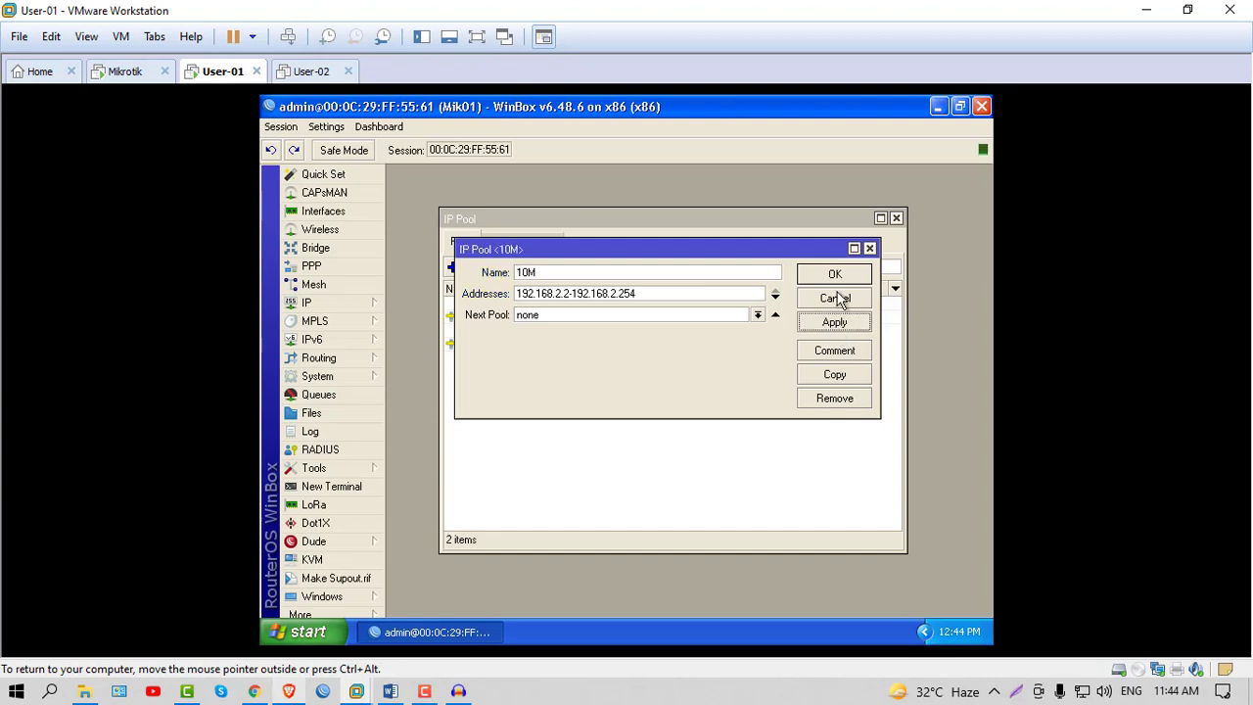
left_click(835, 276)
Add pool 20M with addresses 192.168.3.2-192.168.3.254 and comment 20Mbps
left_click(452, 266)
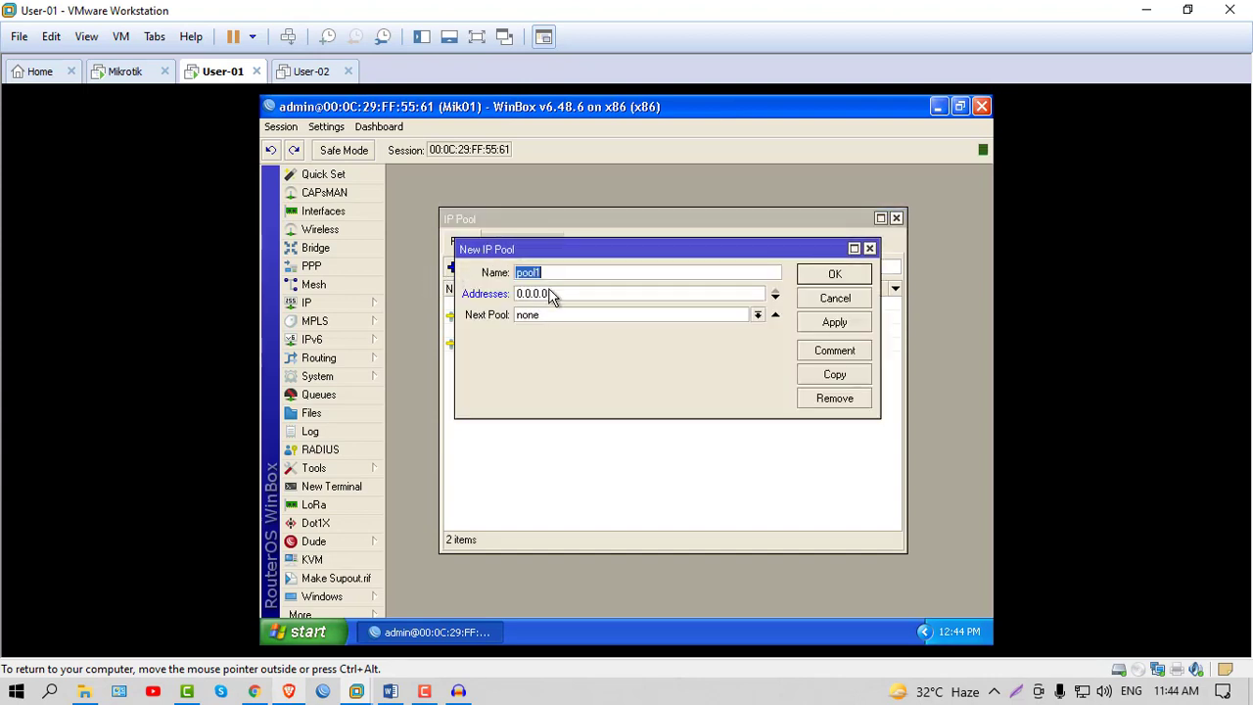
type("20M")
key("Tab")
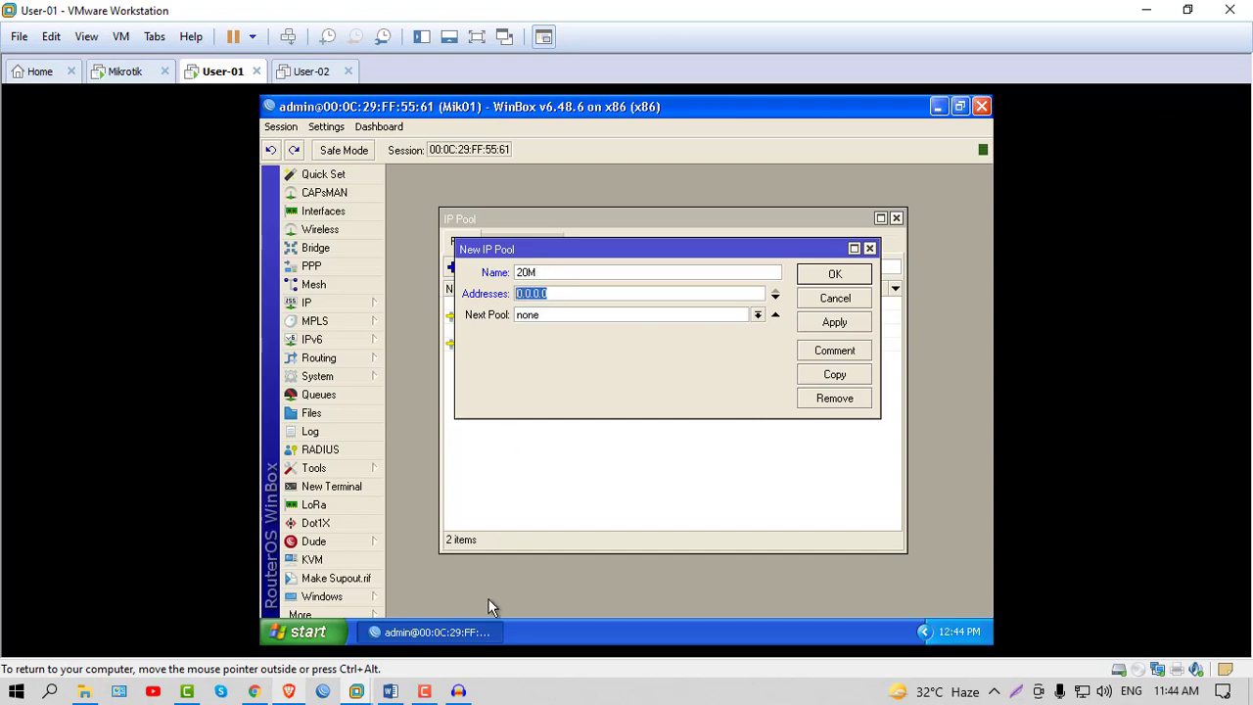
left_click(388, 691)
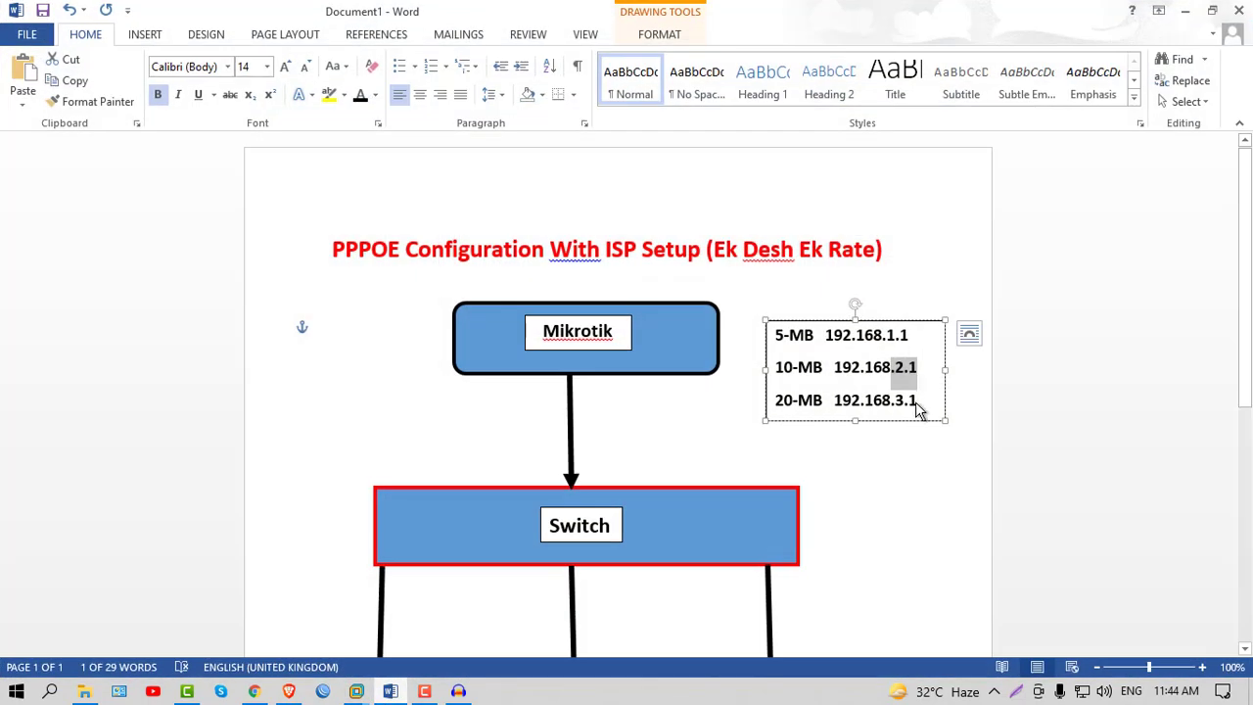
left_click_drag(918, 400, 889, 400)
left_click(1185, 9)
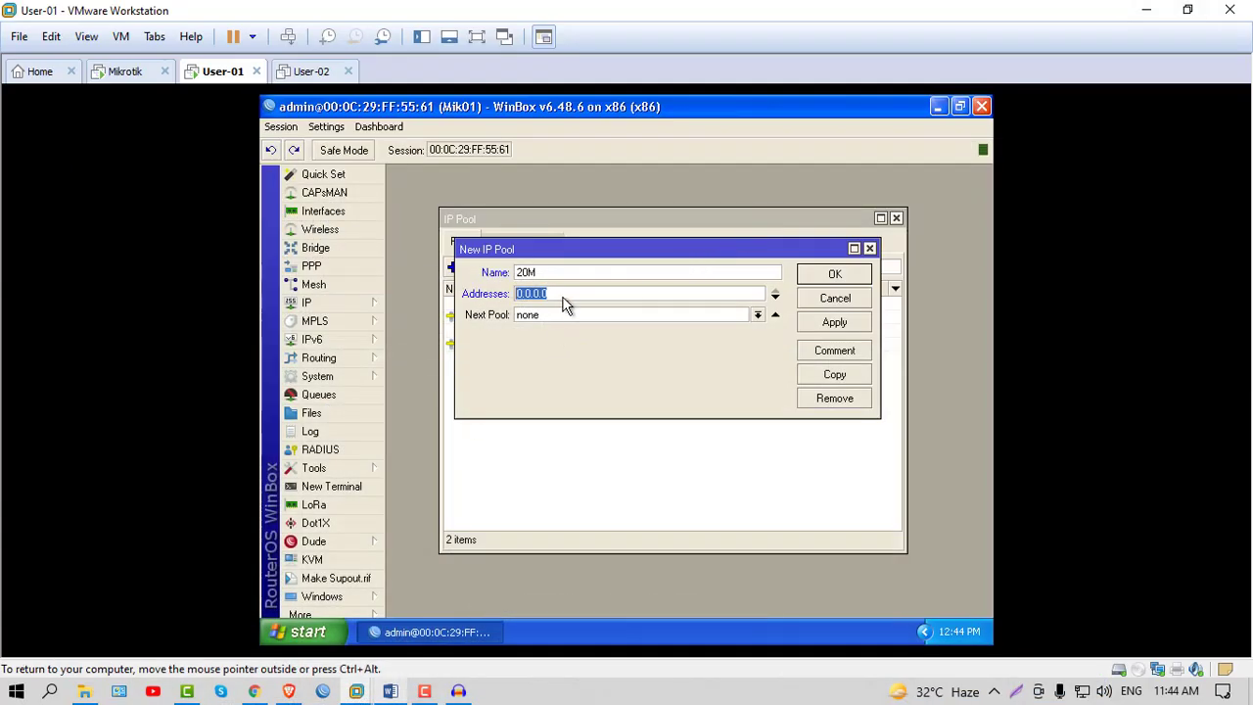
type("192.168.3.2-192.168.3.254")
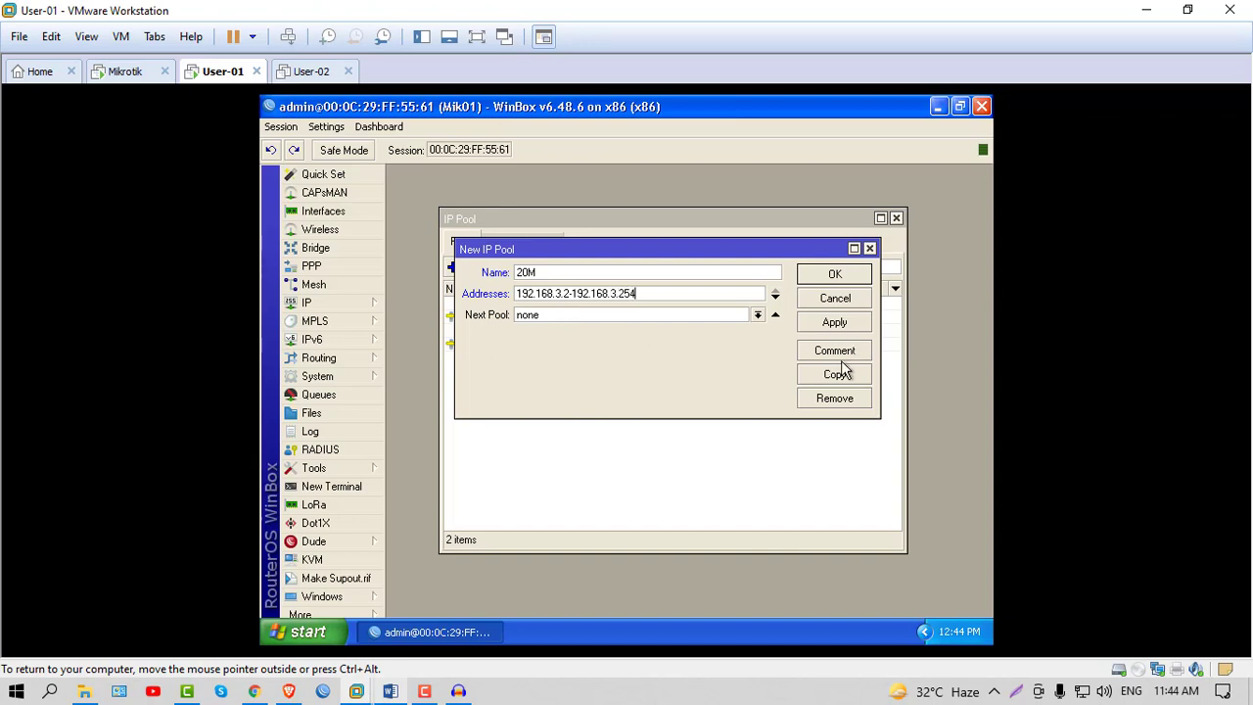
left_click(837, 352)
type("20Mbps")
left_click(795, 379)
left_click(834, 322)
left_click(833, 272)
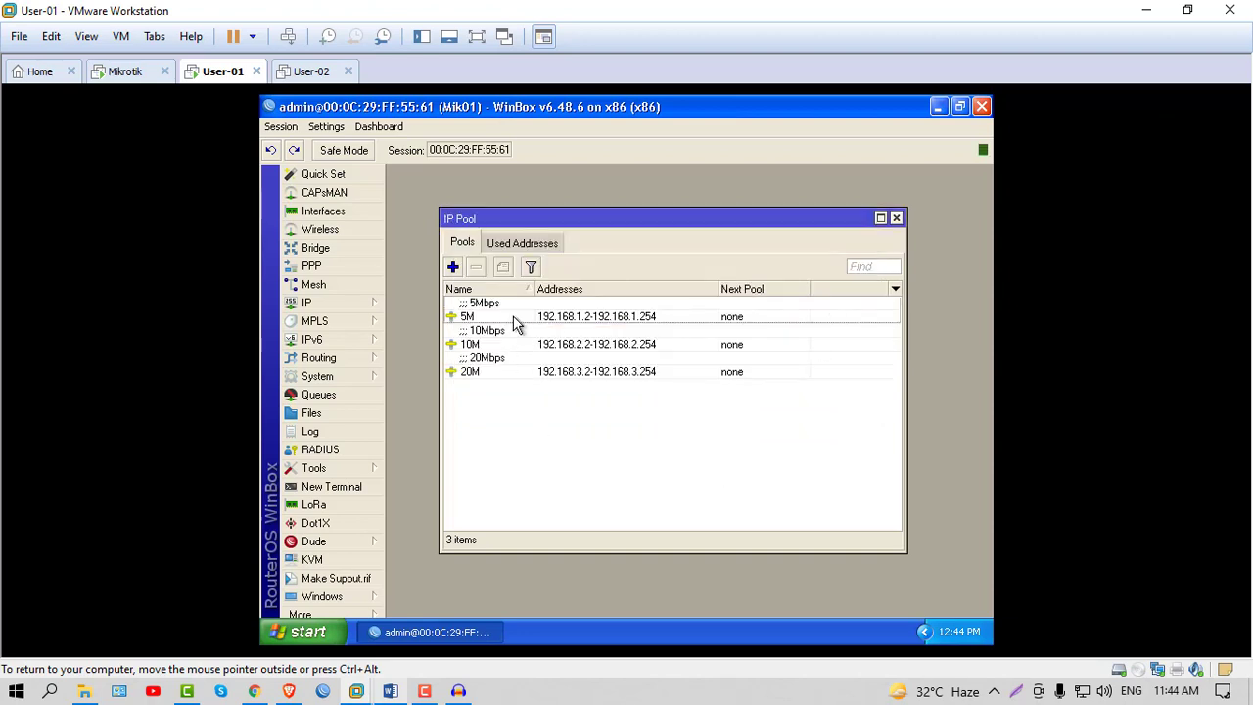
Review the 5M, 10M and 20M pool entries, then close the IP Pool list
left_click(474, 318)
left_click(472, 340)
left_click(480, 370)
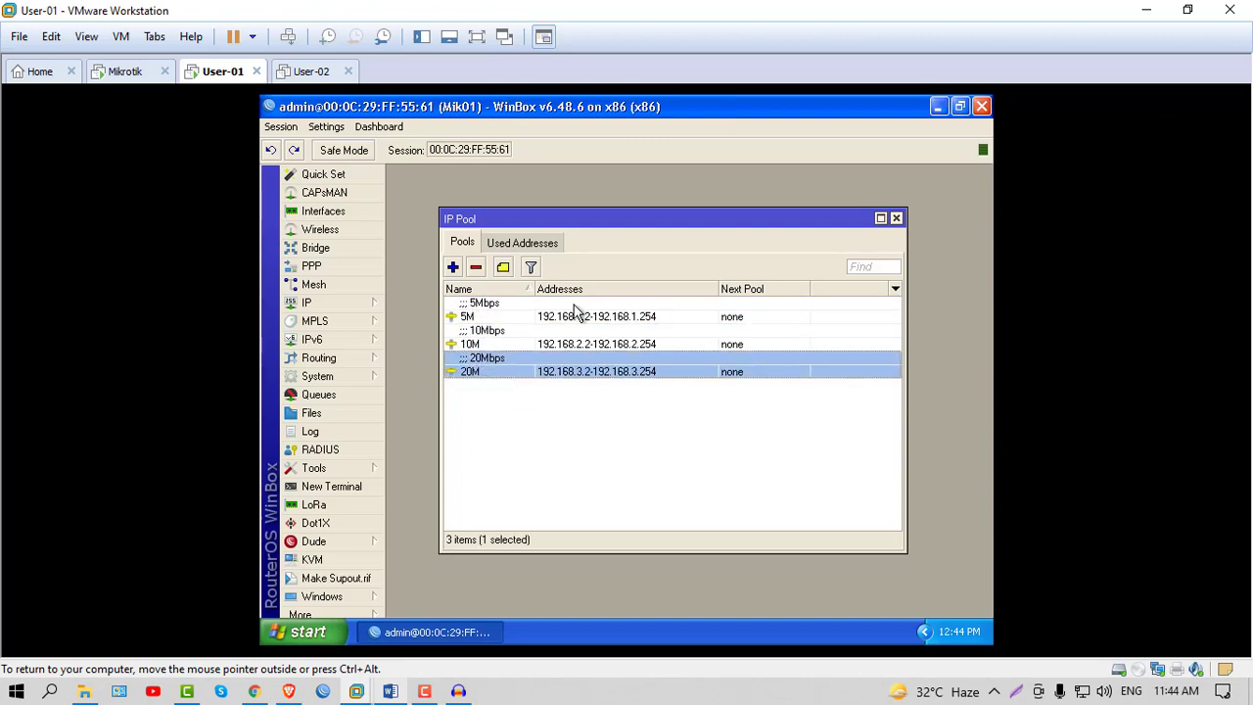
left_click(896, 218)
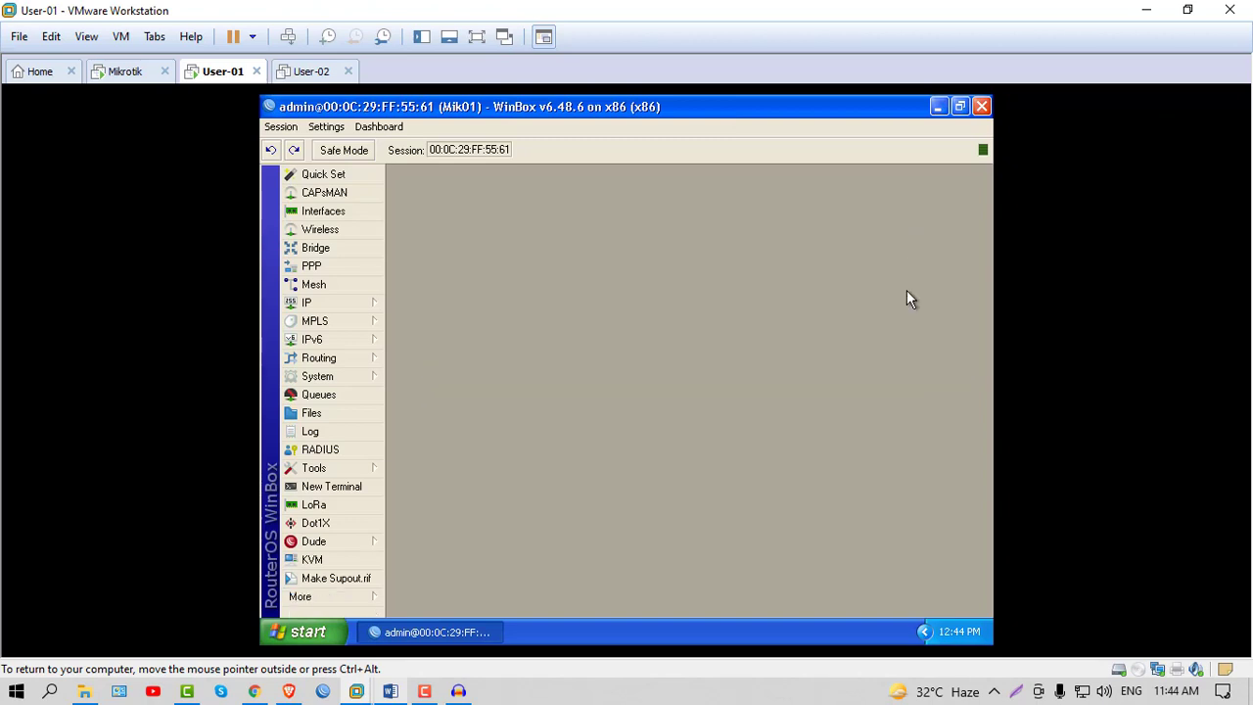
Remove the old 20 M, 10 M and 5 M profiles from PPP > Profiles
left_click(322, 271)
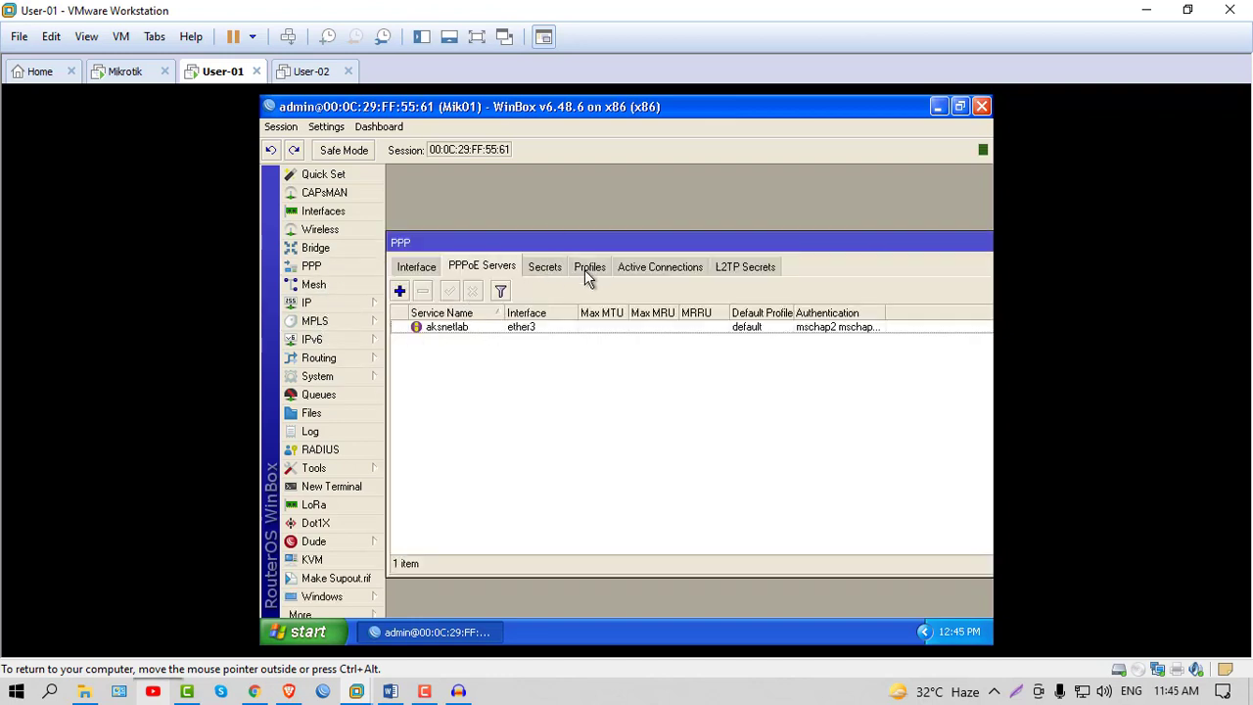
left_click(587, 268)
left_click(437, 355)
left_click(422, 291)
left_click(427, 340)
left_click(422, 291)
left_click(427, 326)
left_click(421, 291)
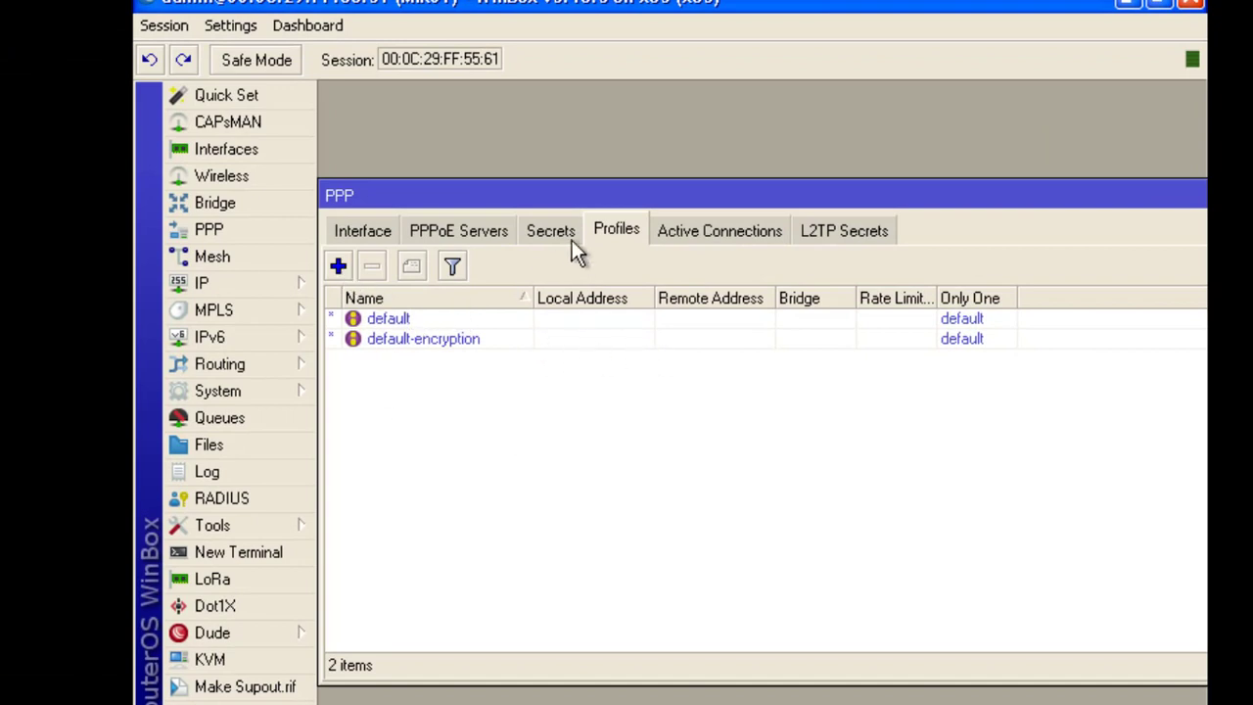
Glance at the PPPoE Servers list, then return to Profiles and select default-encryption
left_click(467, 239)
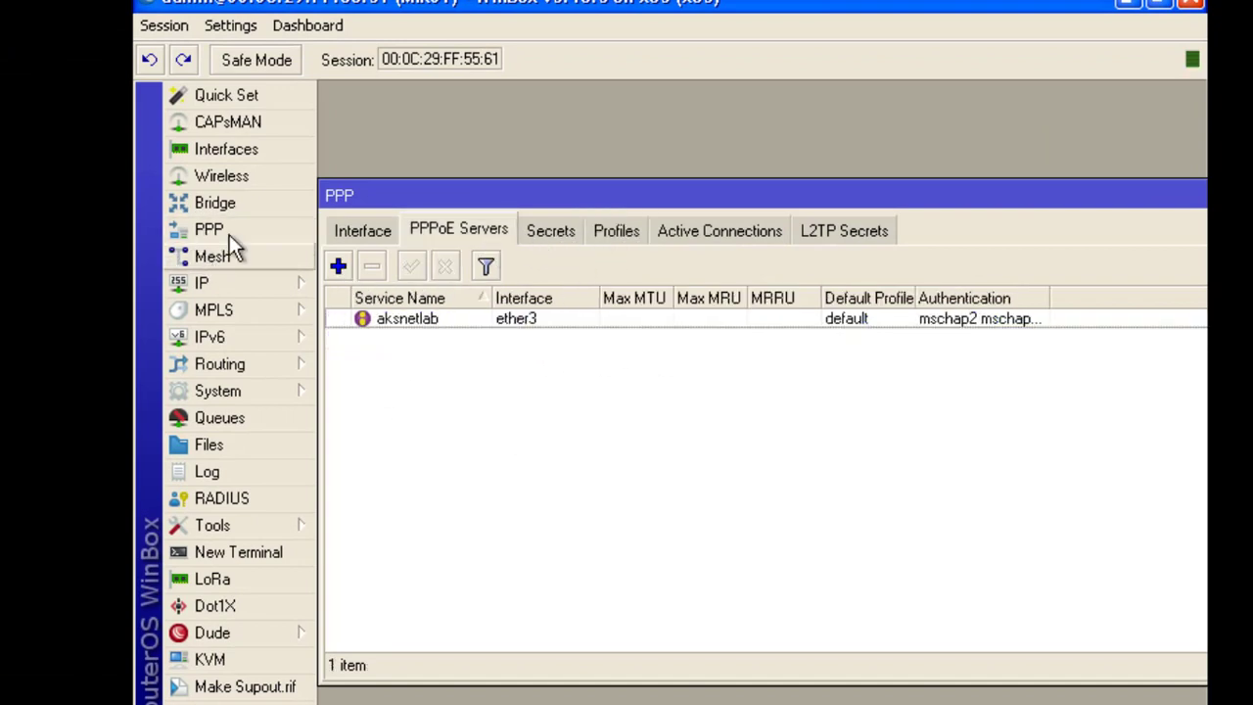
left_click(609, 247)
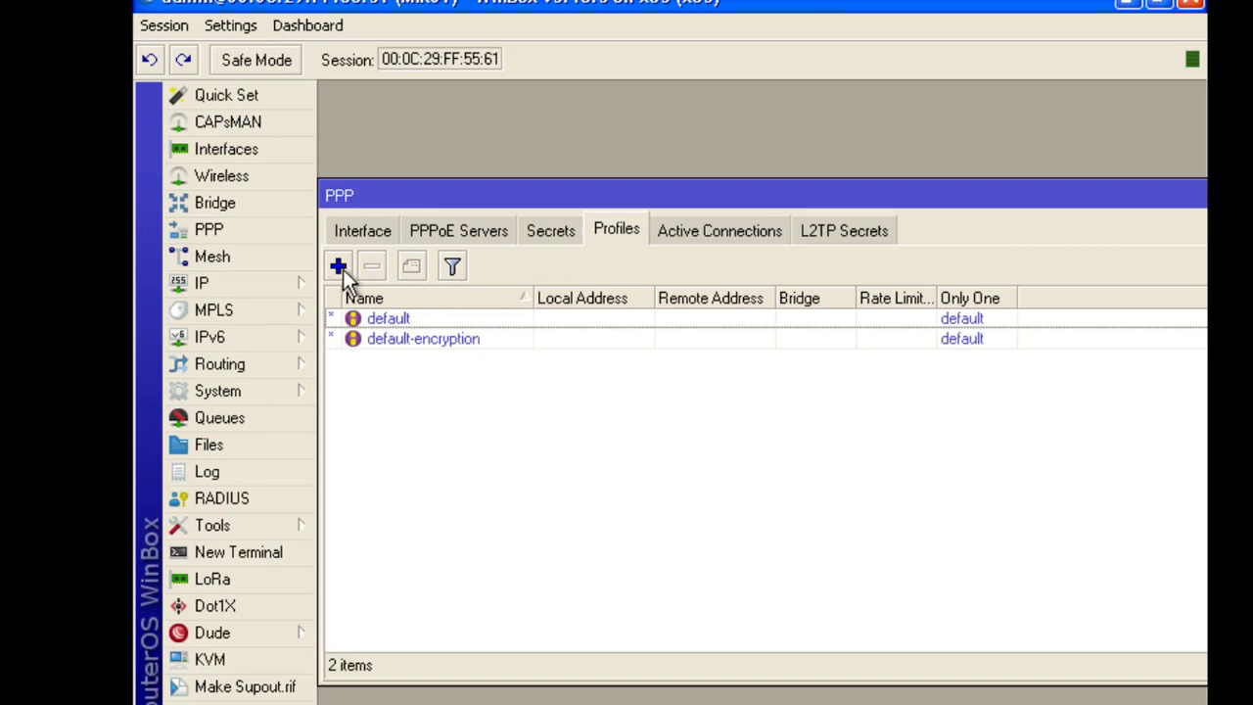
left_click(376, 339)
Start a new PPP profile named 5M
left_click(377, 319)
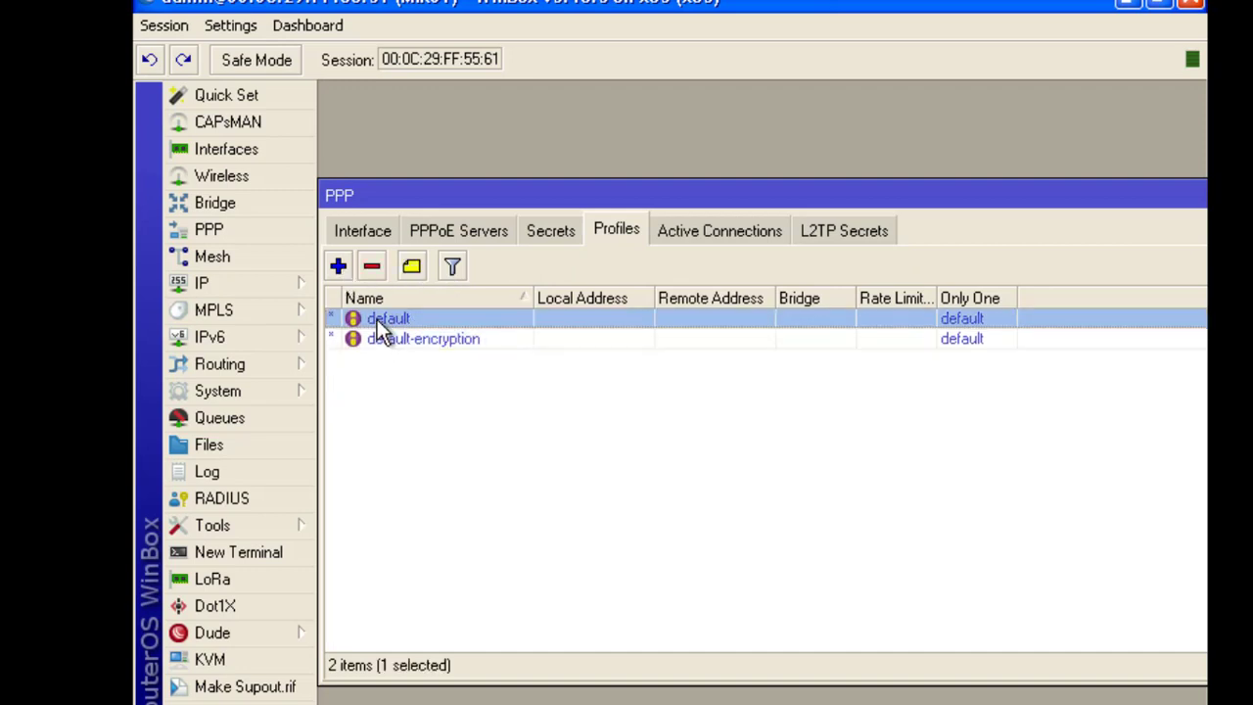
left_click(383, 336)
left_click(336, 266)
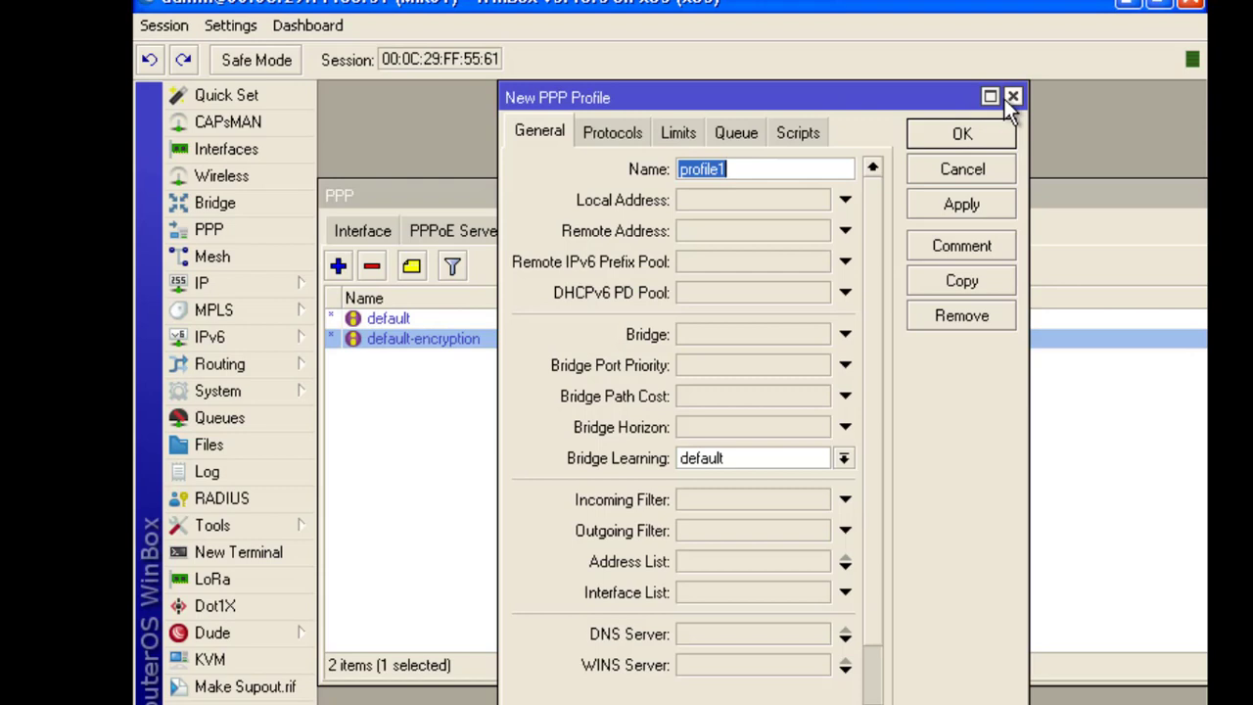
left_click(1007, 98)
left_click(458, 441)
left_click(338, 266)
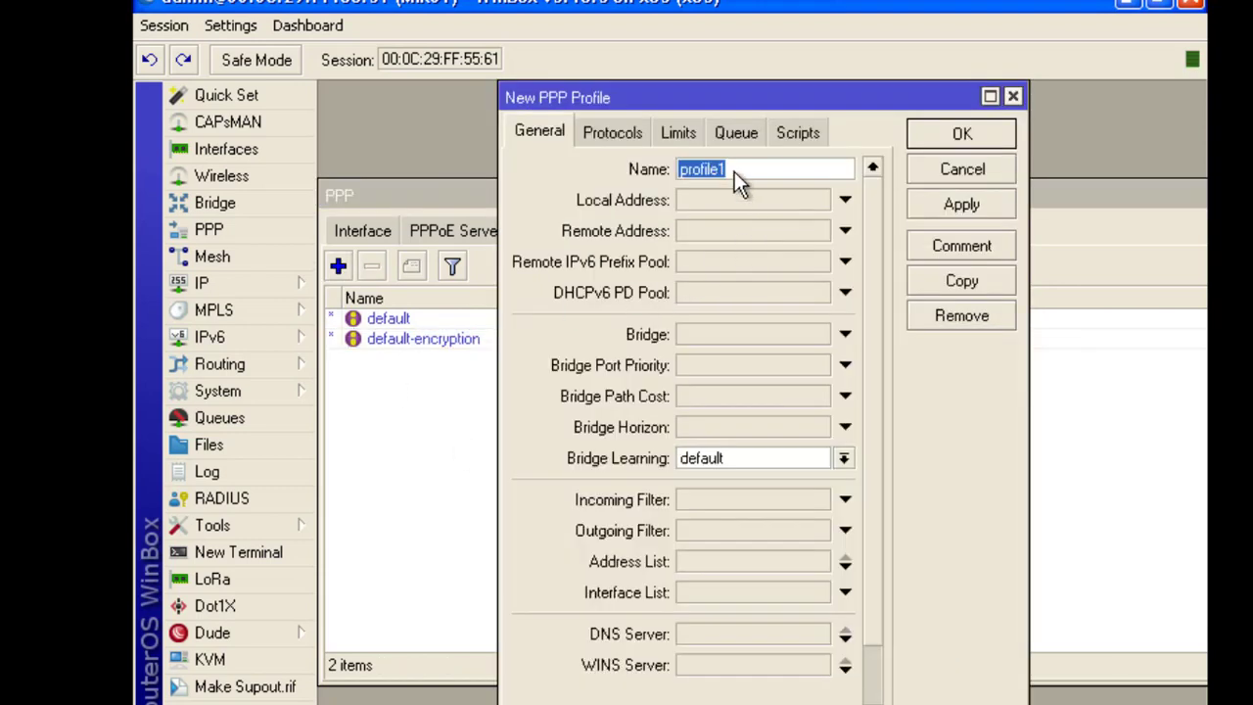
type("5M")
Set the 5M profile's local address to the 5M pool, checking the IP Pool list for names
left_click(821, 205)
left_click(820, 200)
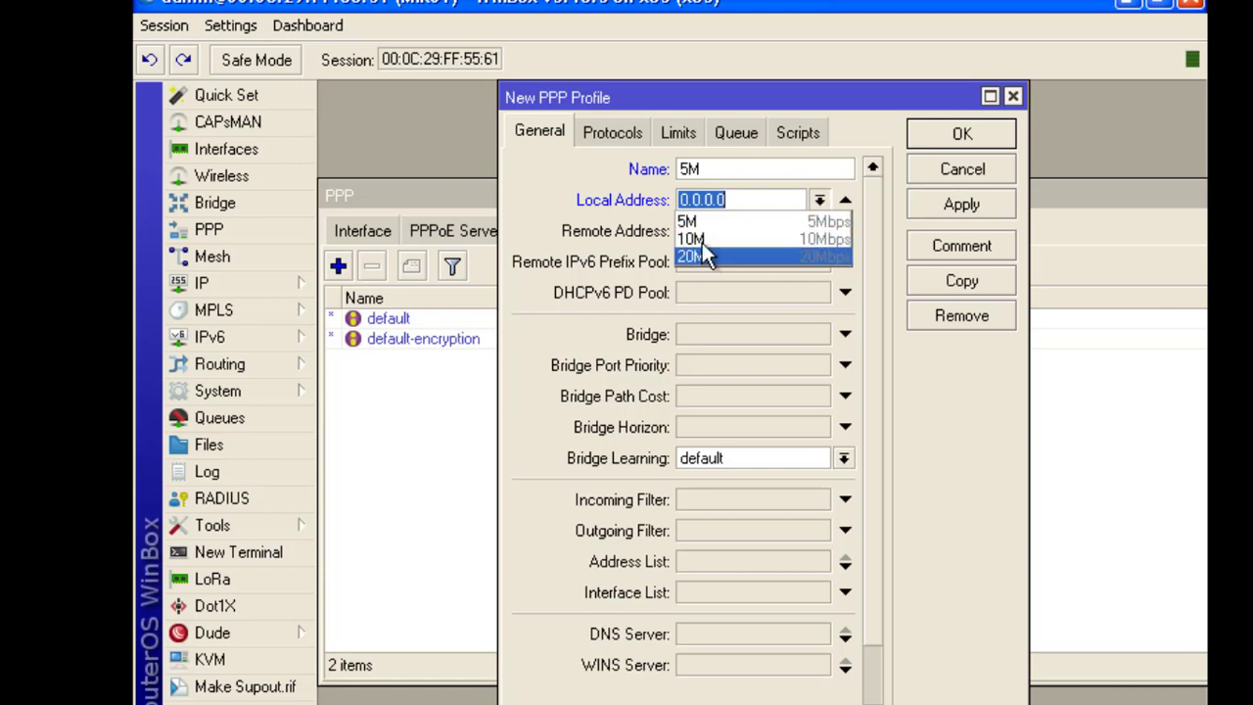
left_click(231, 283)
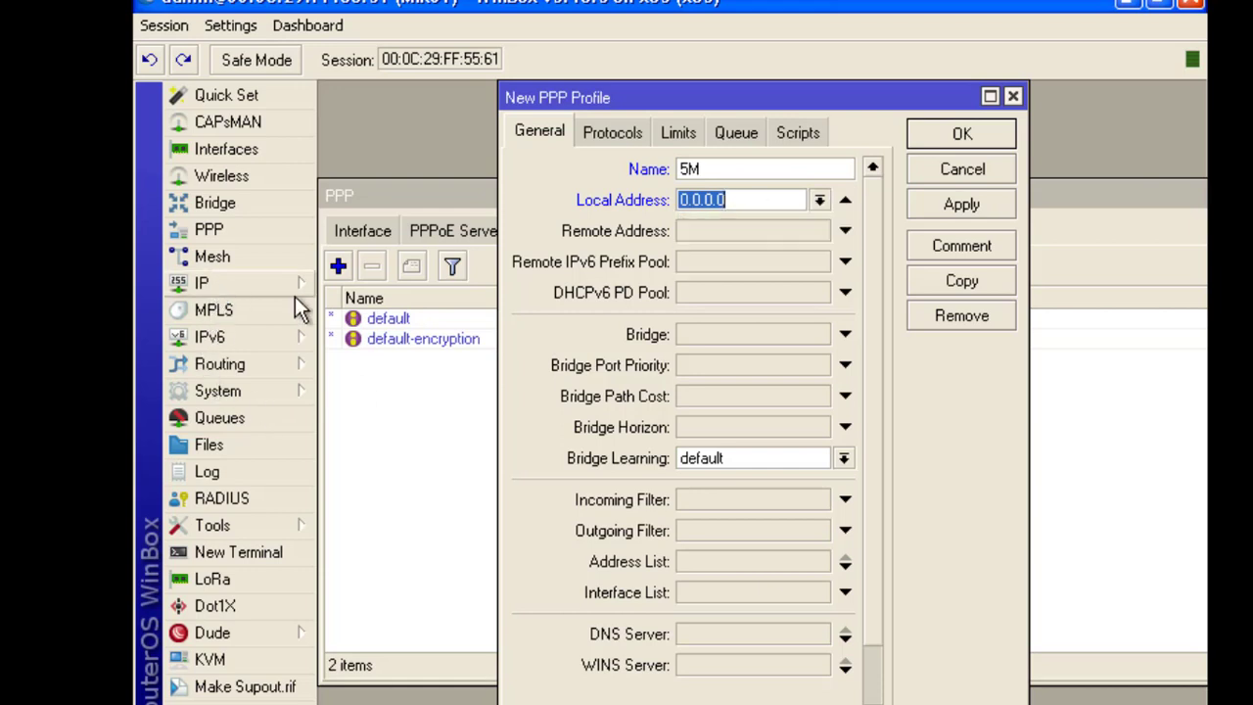
left_click(256, 281)
left_click(363, 452)
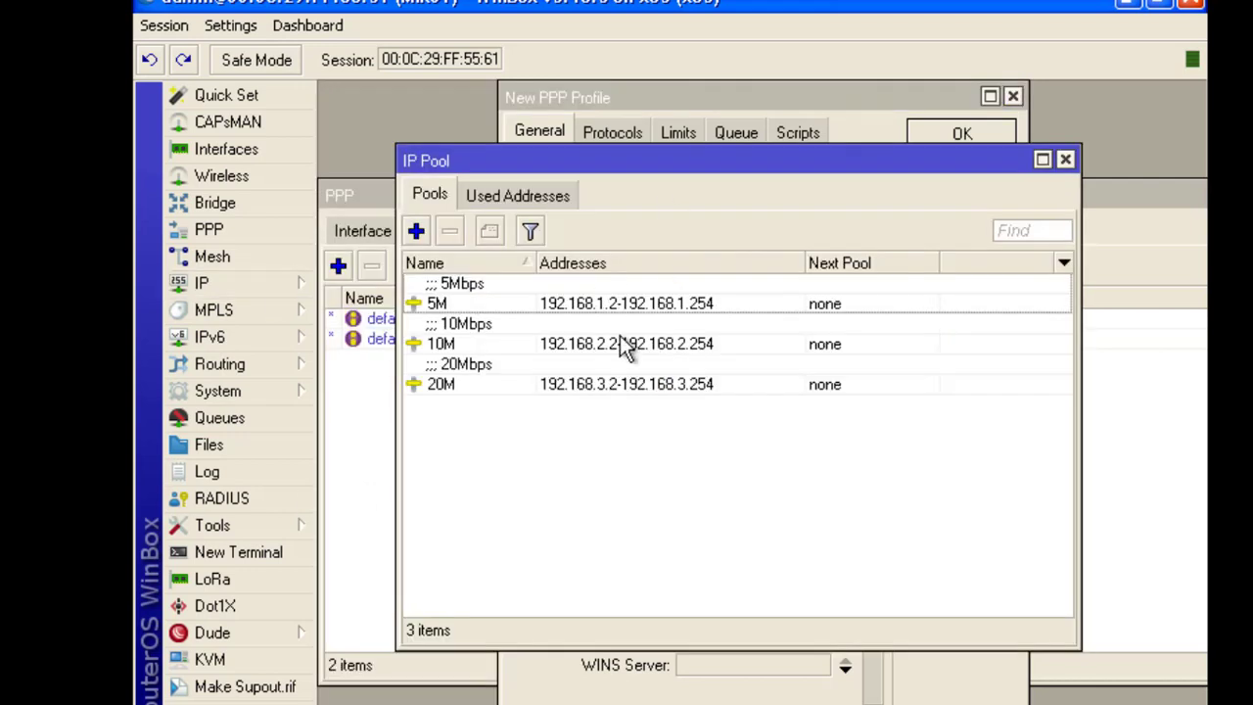
left_click_drag(609, 167, 439, 188)
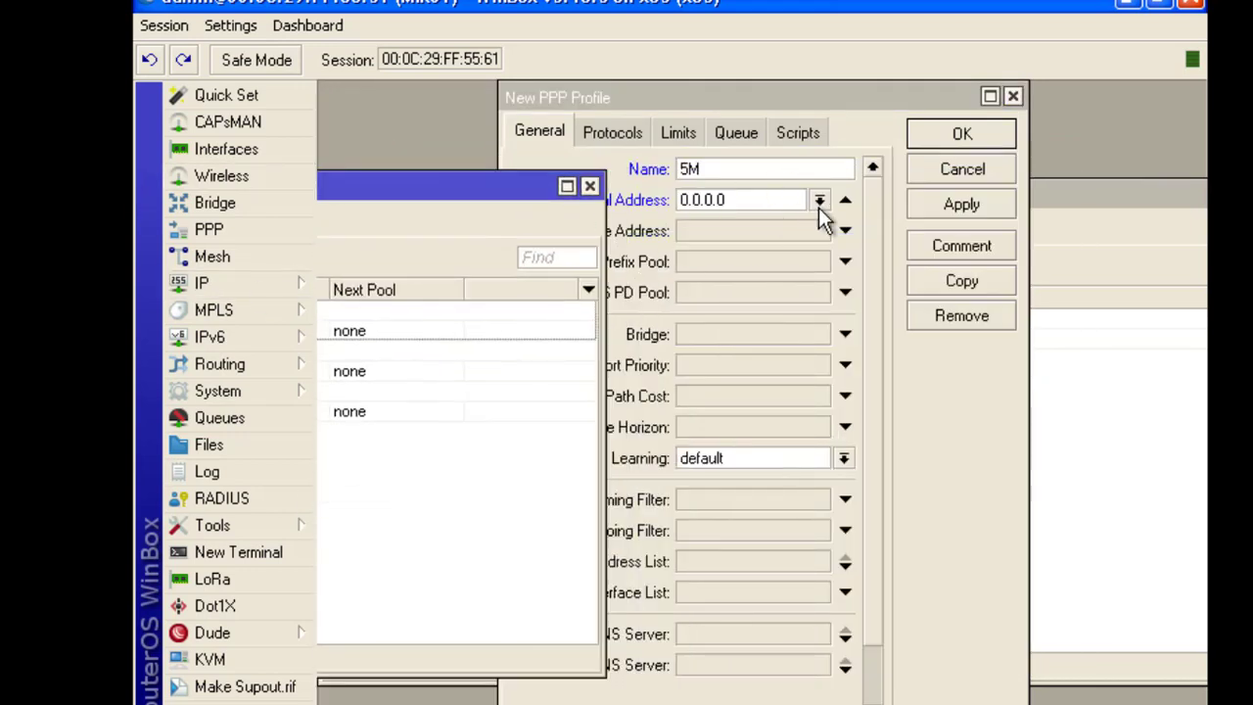
left_click(819, 201)
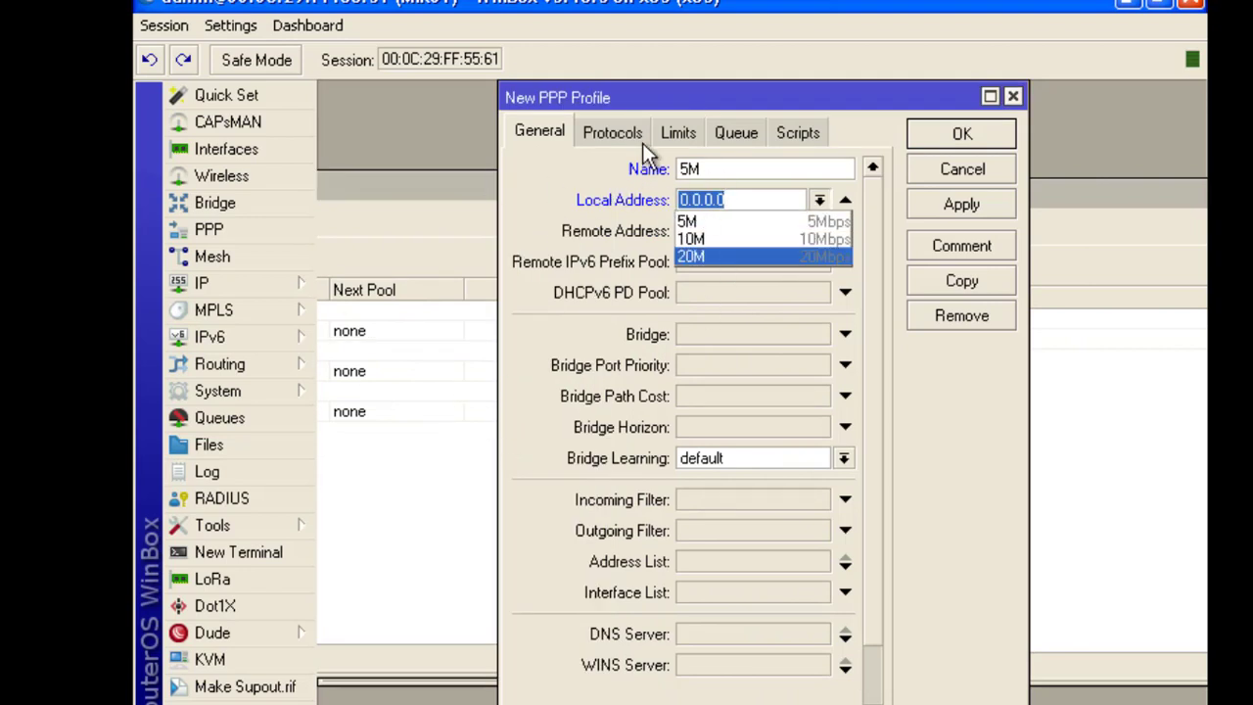
left_click(687, 222)
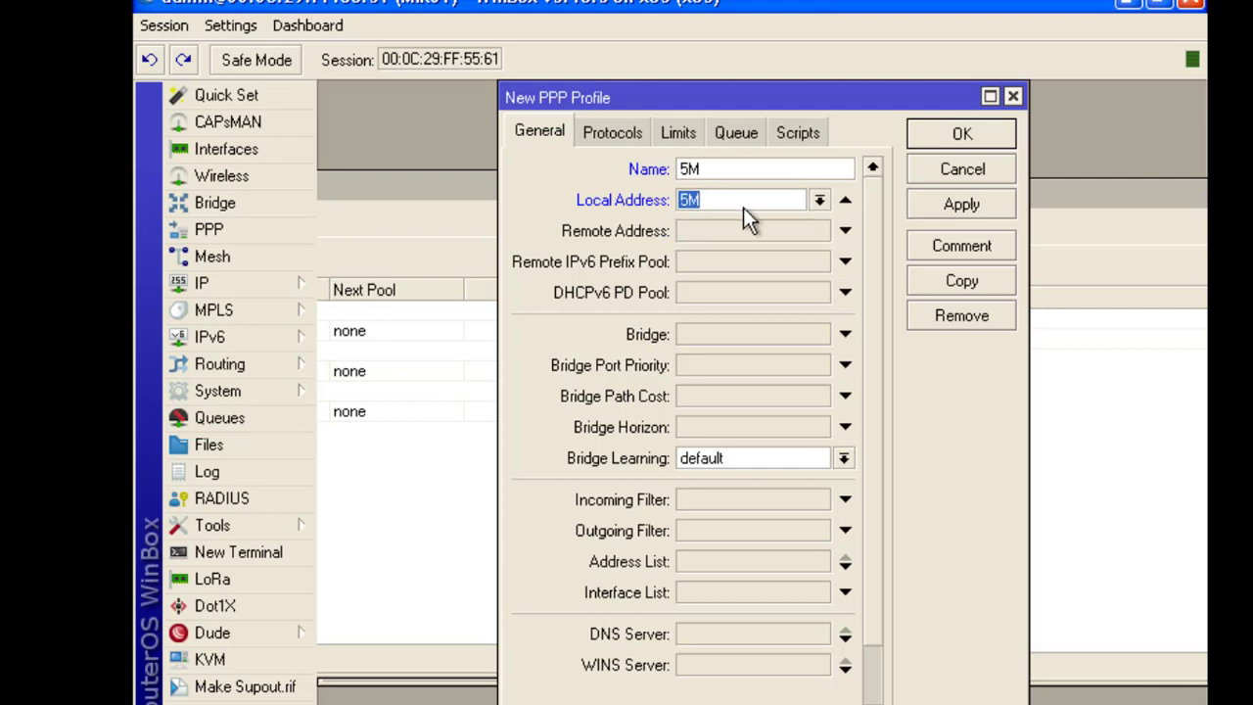
Give the 5M profile DNS 8.8.8.8 and WINS 1.1.1.1, save it, and close the IP Pool window
scroll(675, 524, "down", 3)
left_click(707, 541)
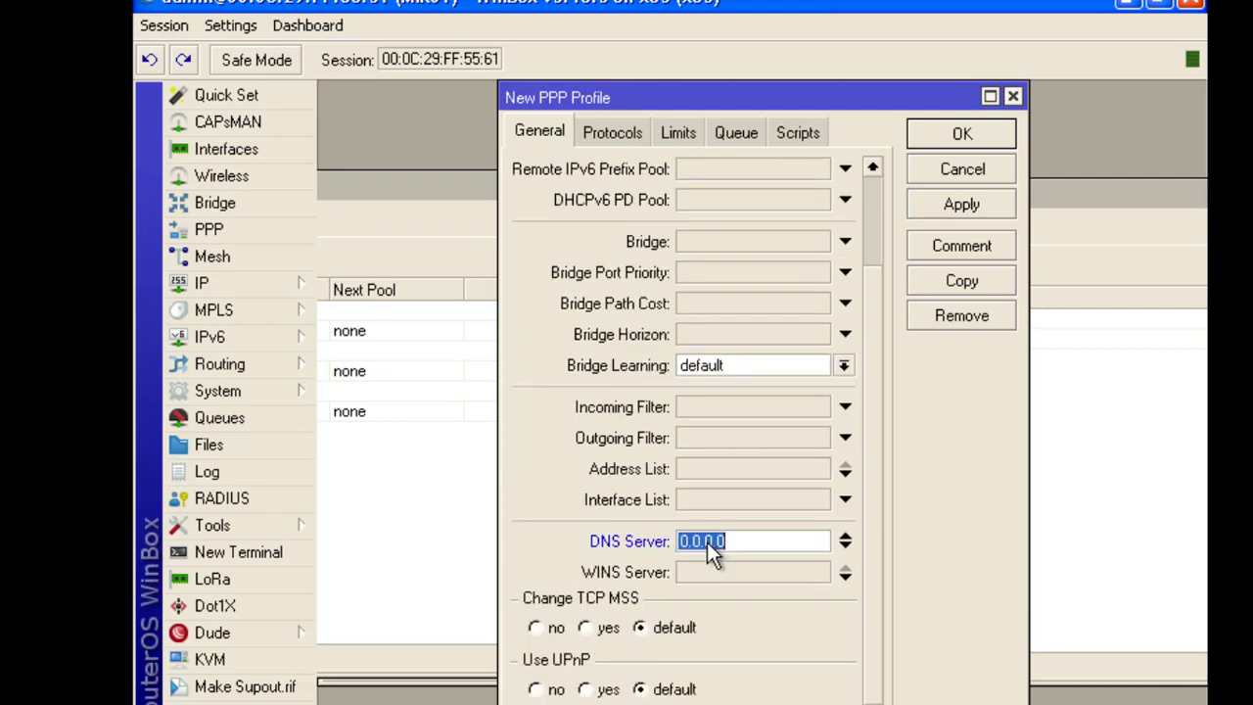
type("8.8.8")
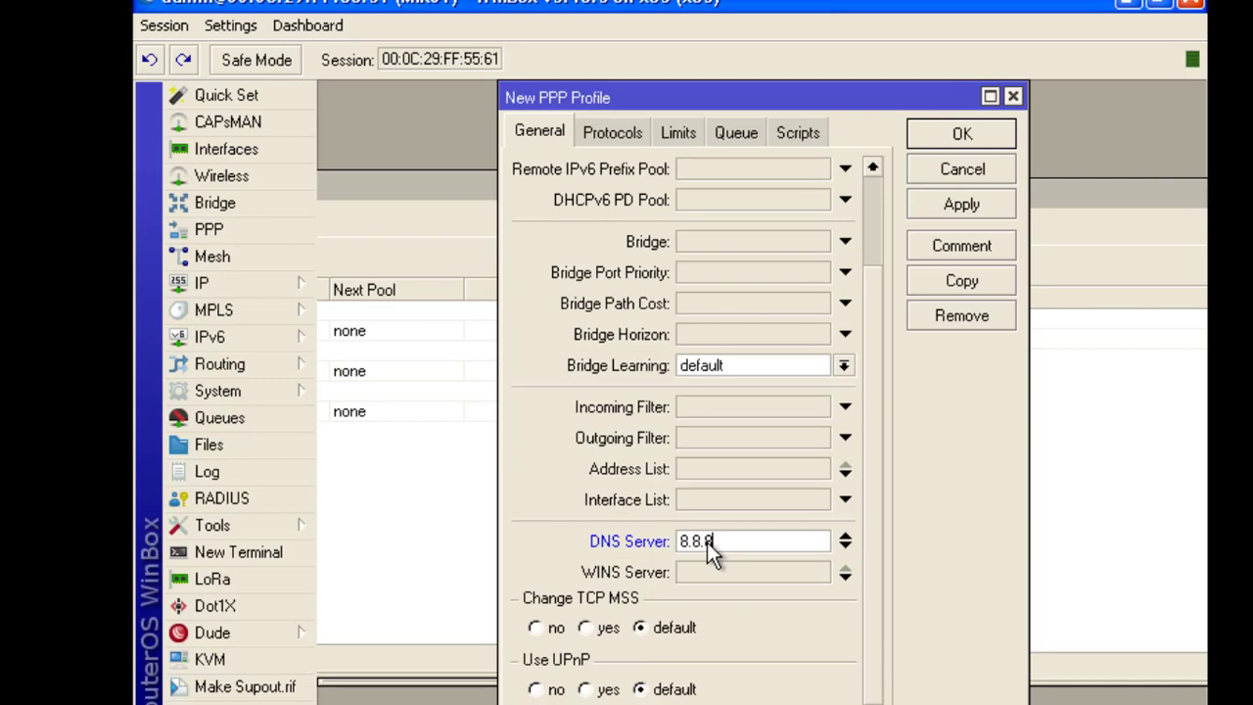
type(".8")
left_click(717, 573)
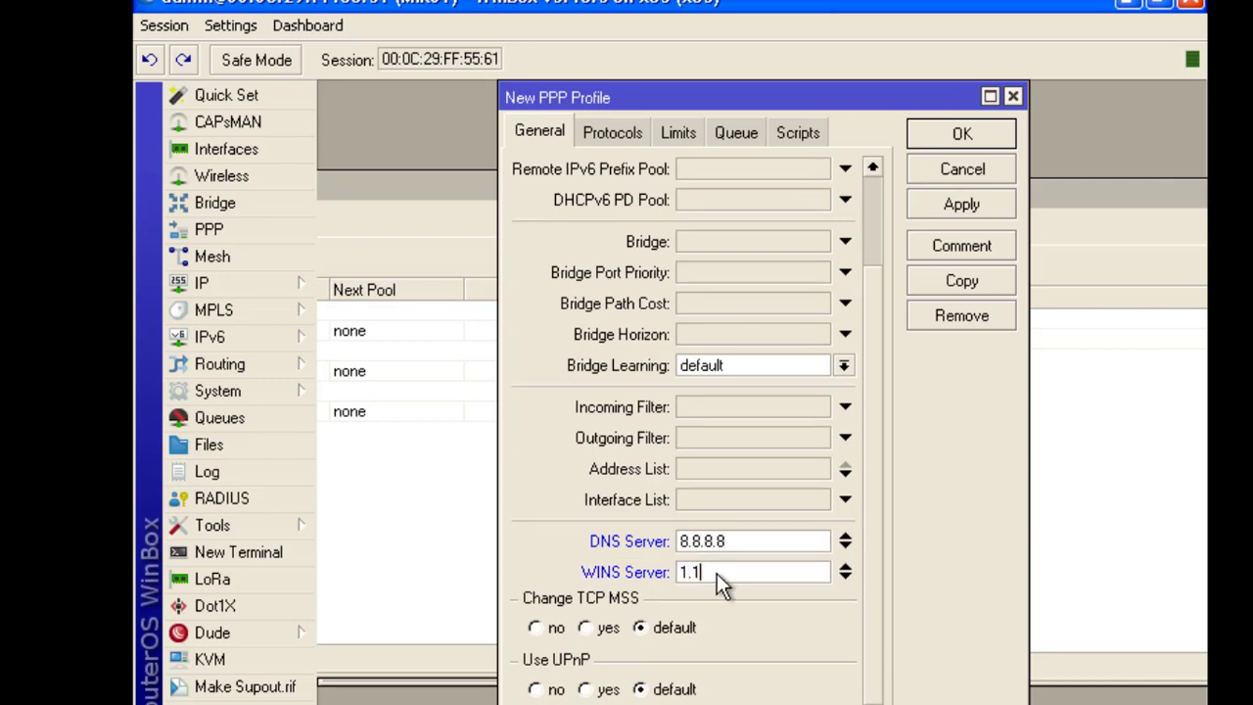
type("1.1")
scroll(756, 362, "up", 3)
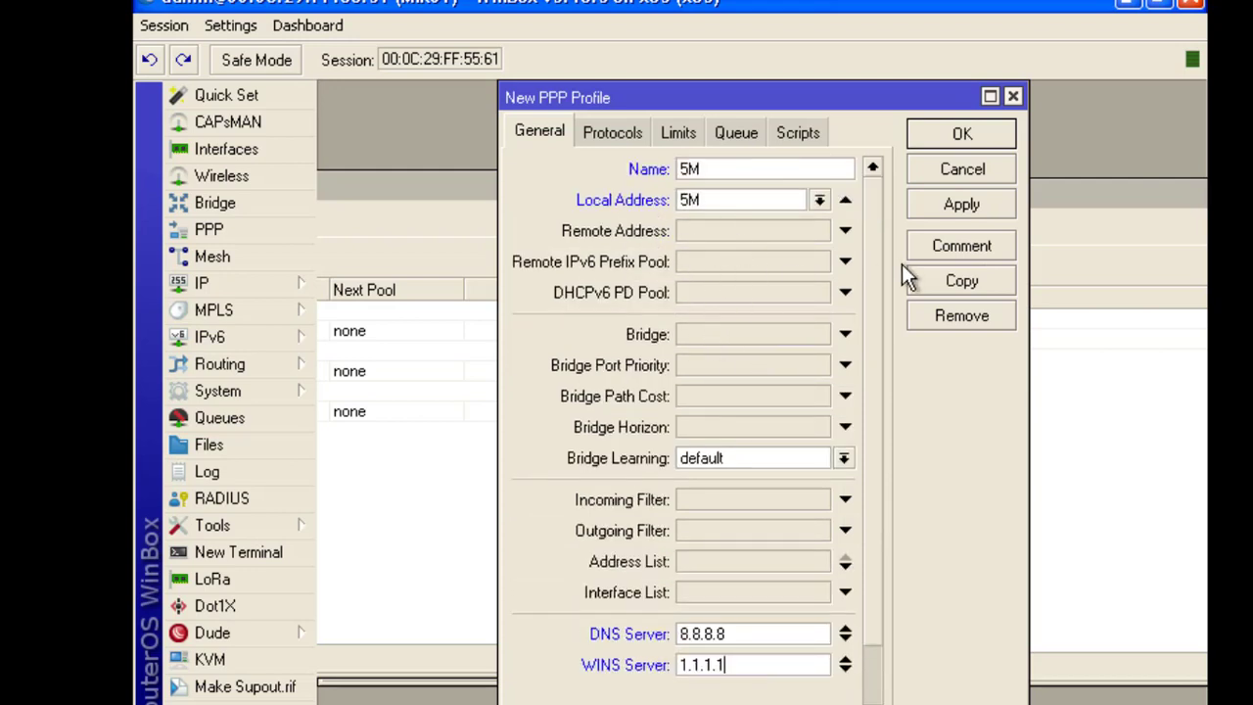
left_click(962, 204)
left_click(962, 137)
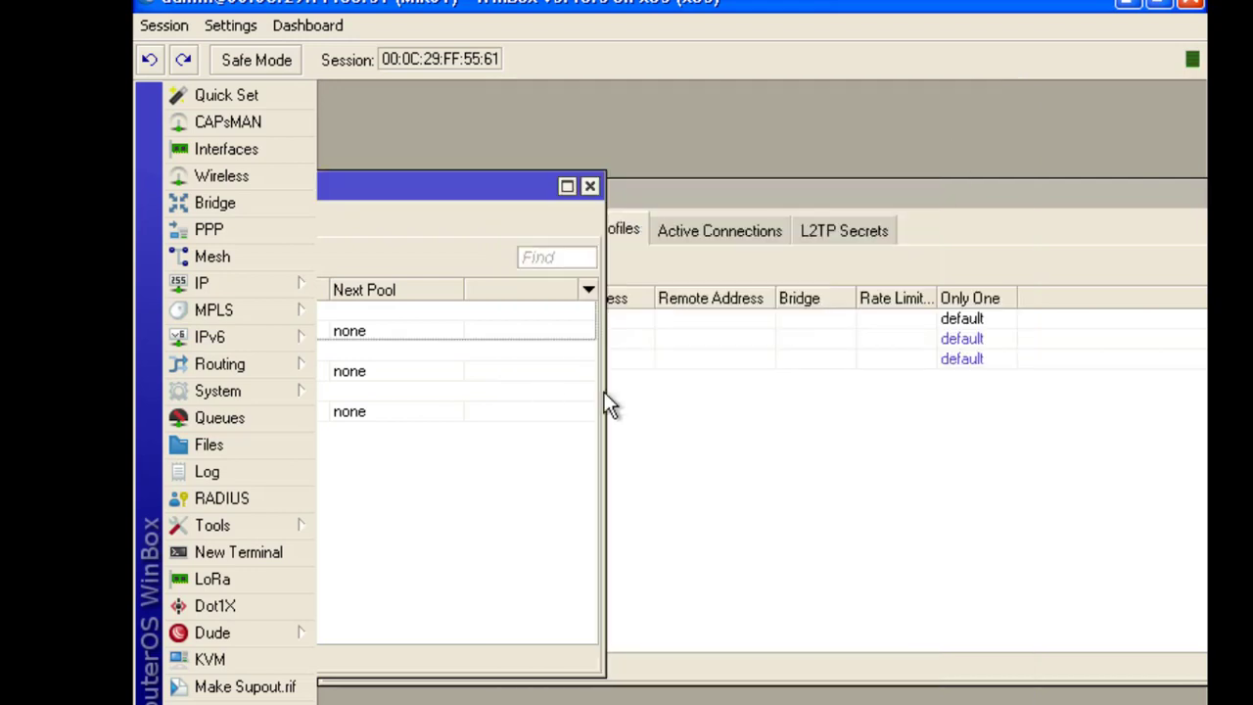
left_click(590, 187)
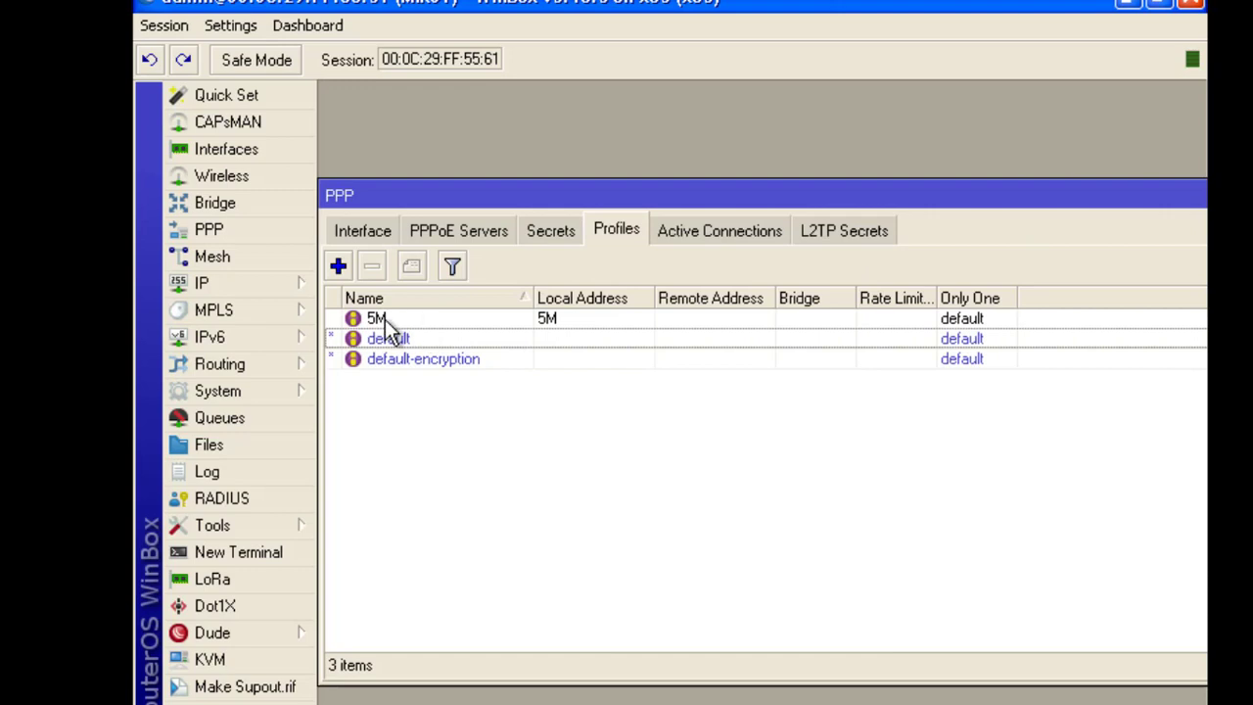
Create PPP profile 10M with local address pool 10M, DNS 8.8.8.8 and WINS 1.1.1.1
left_click(338, 266)
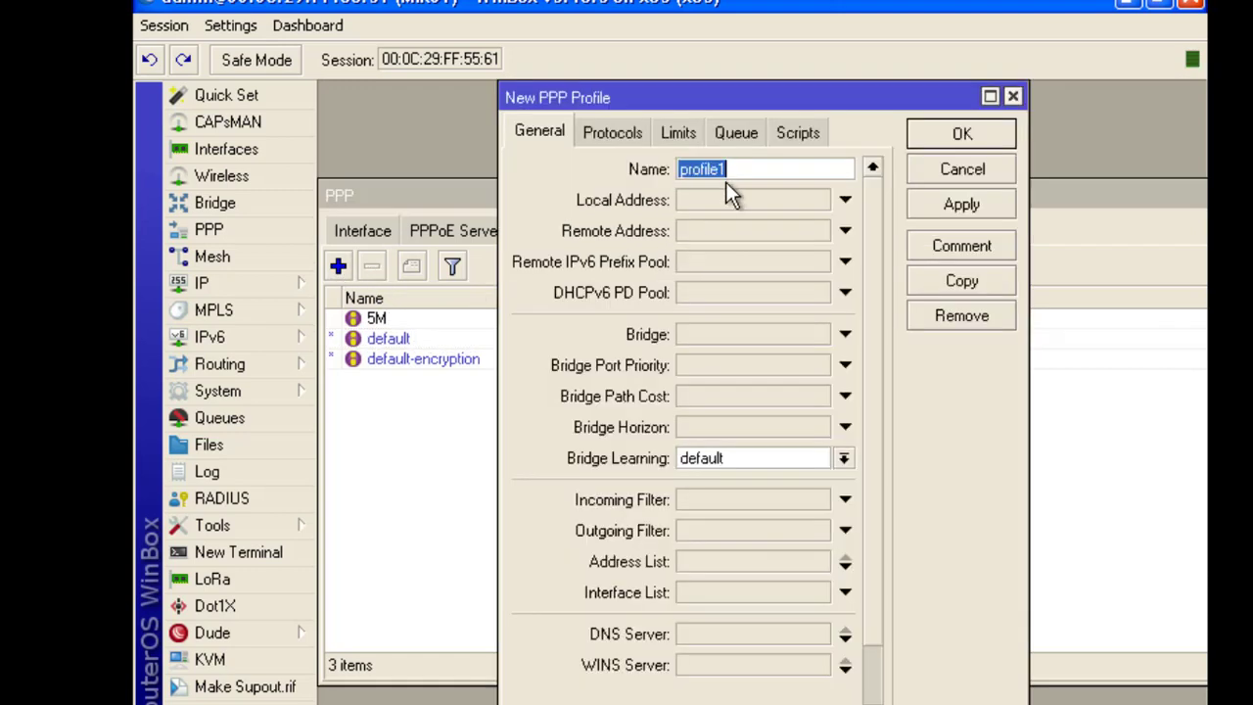
type("10M")
left_click(720, 200)
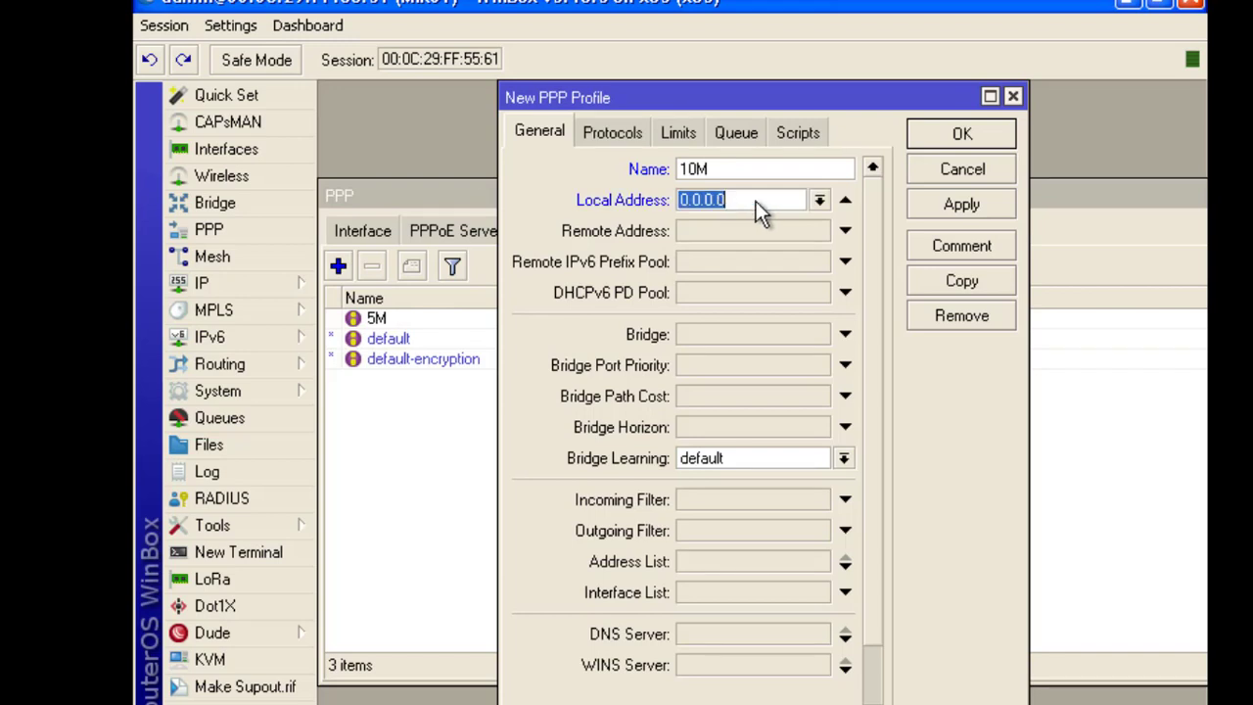
left_click(820, 201)
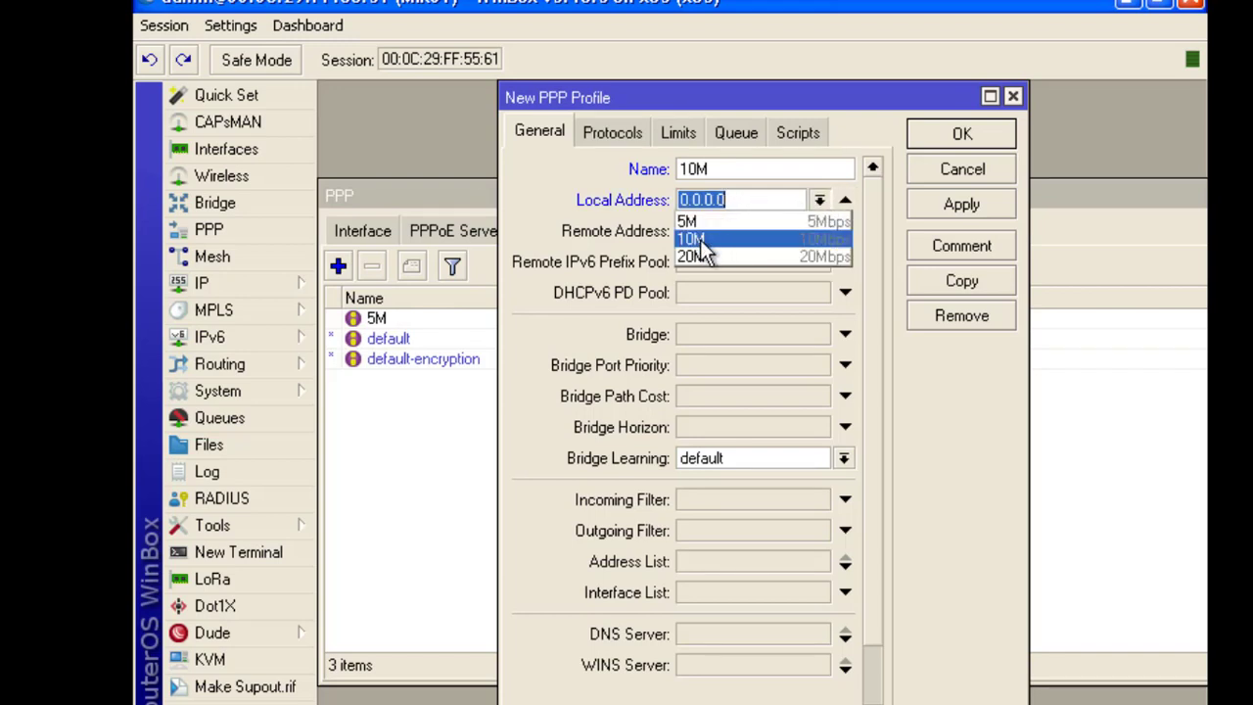
left_click(716, 239)
scroll(747, 471, "down", 3)
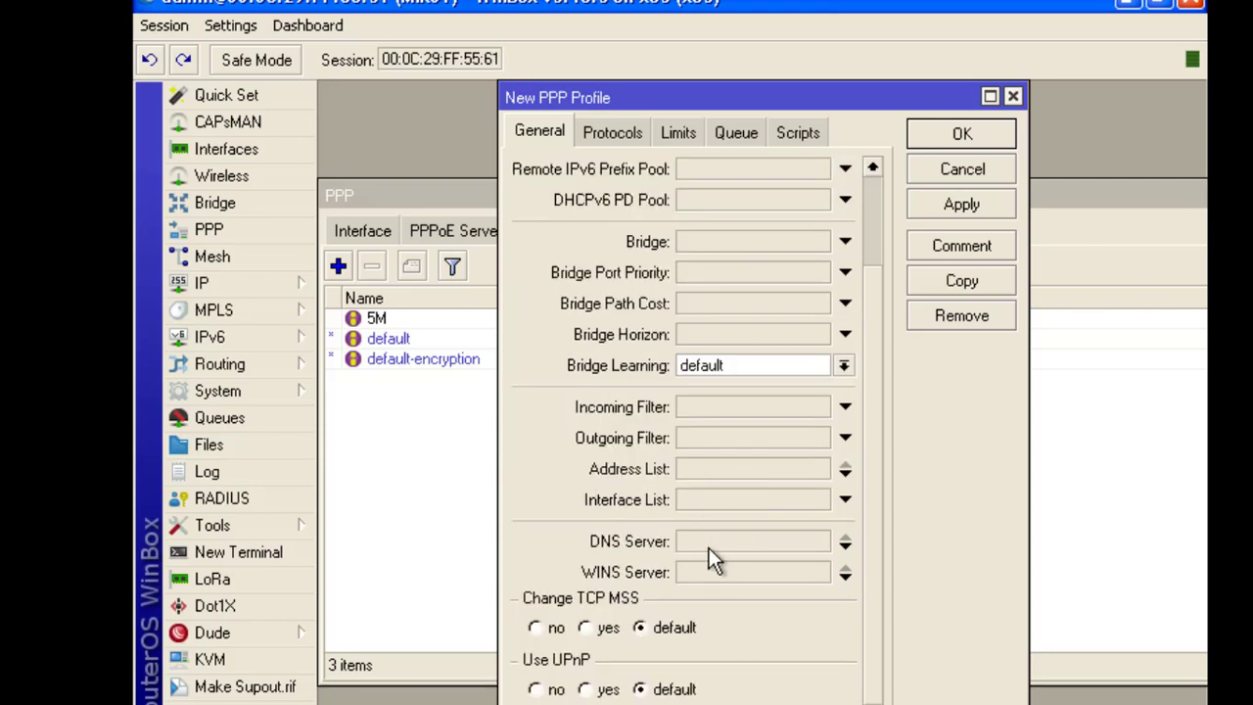
left_click(708, 543)
type("8.8.8.8")
left_click(724, 571)
type("1.1.1.1")
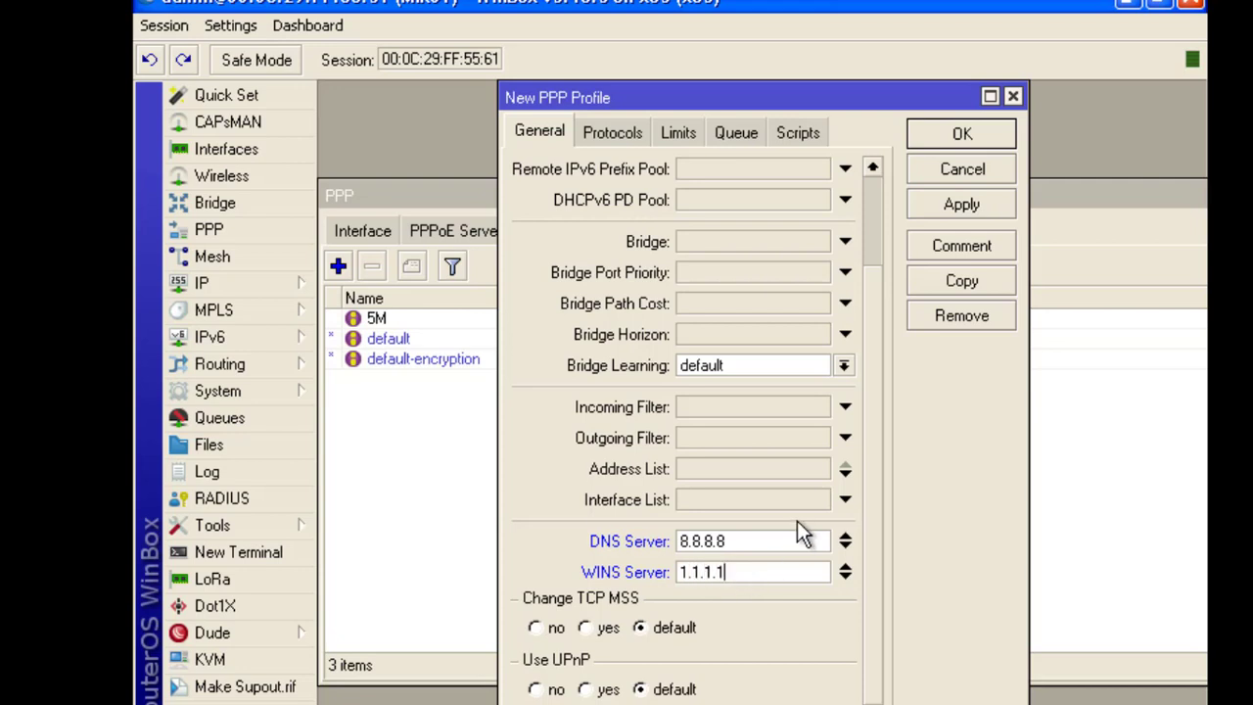
left_click(963, 204)
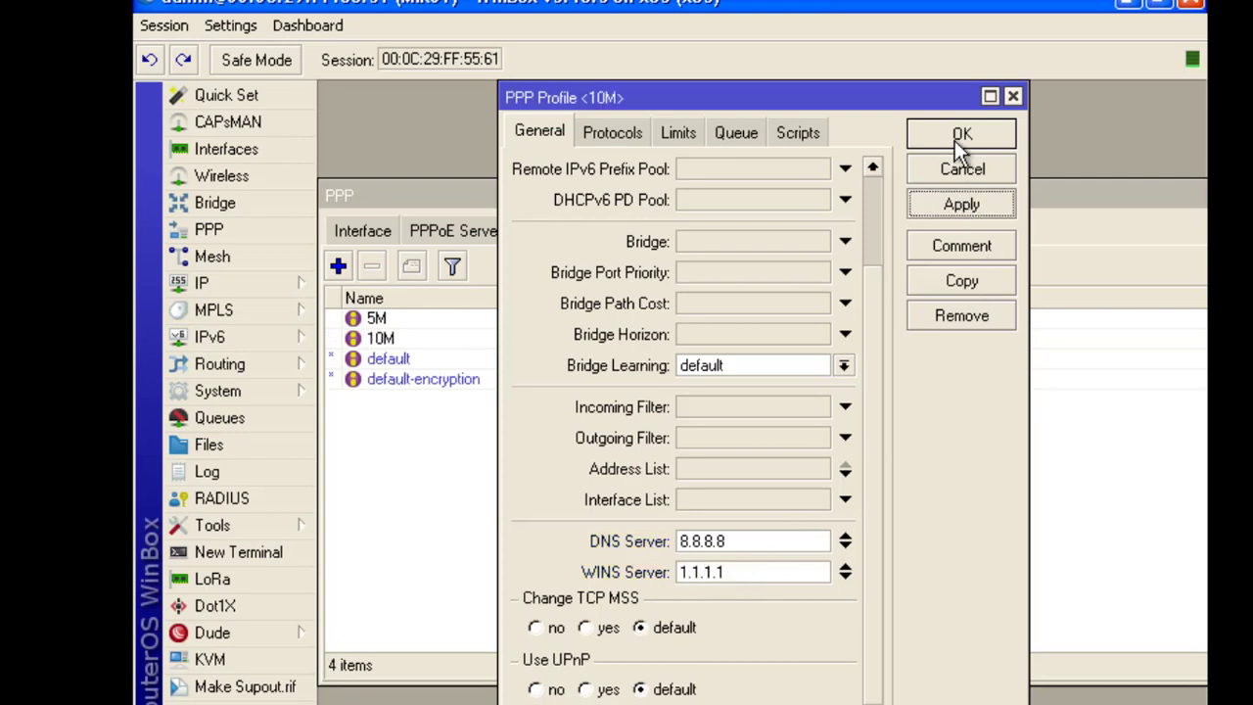
left_click(958, 137)
Create PPP profile 20M with local address pool 20M, DNS 8.8.8.8 and WINS 1.1.1.1
left_click(339, 266)
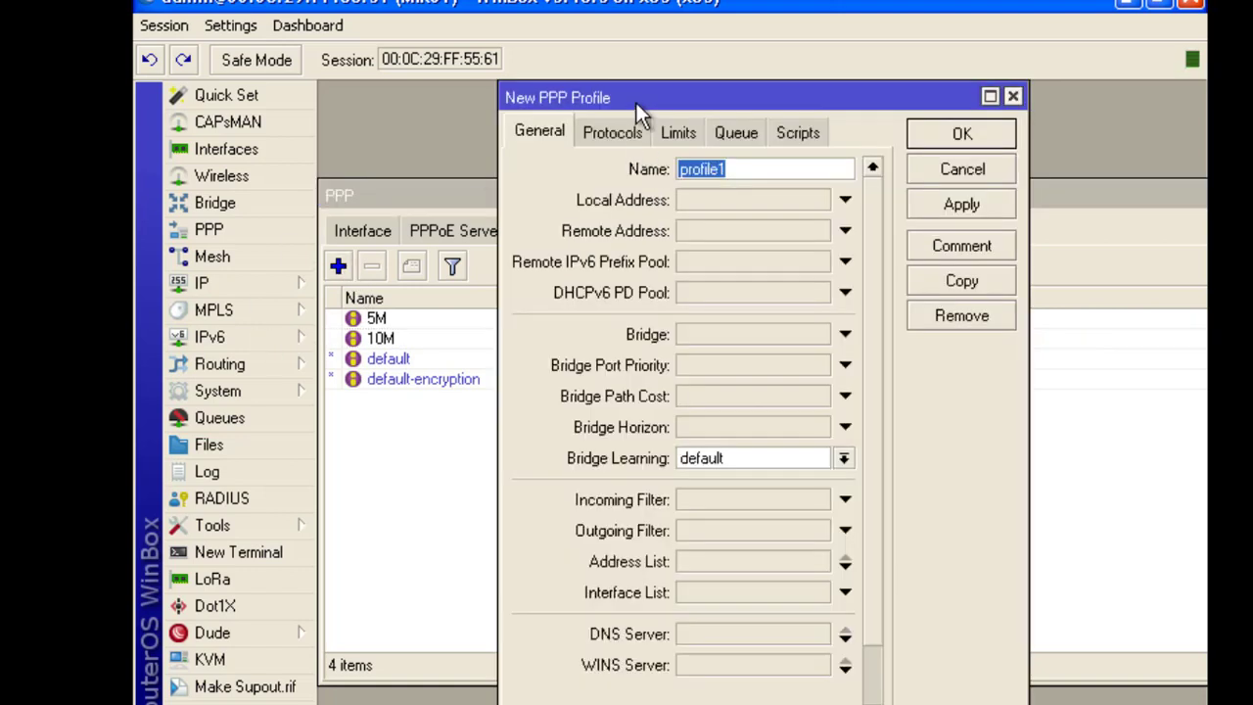
left_click_drag(635, 105, 645, 100)
type("20M")
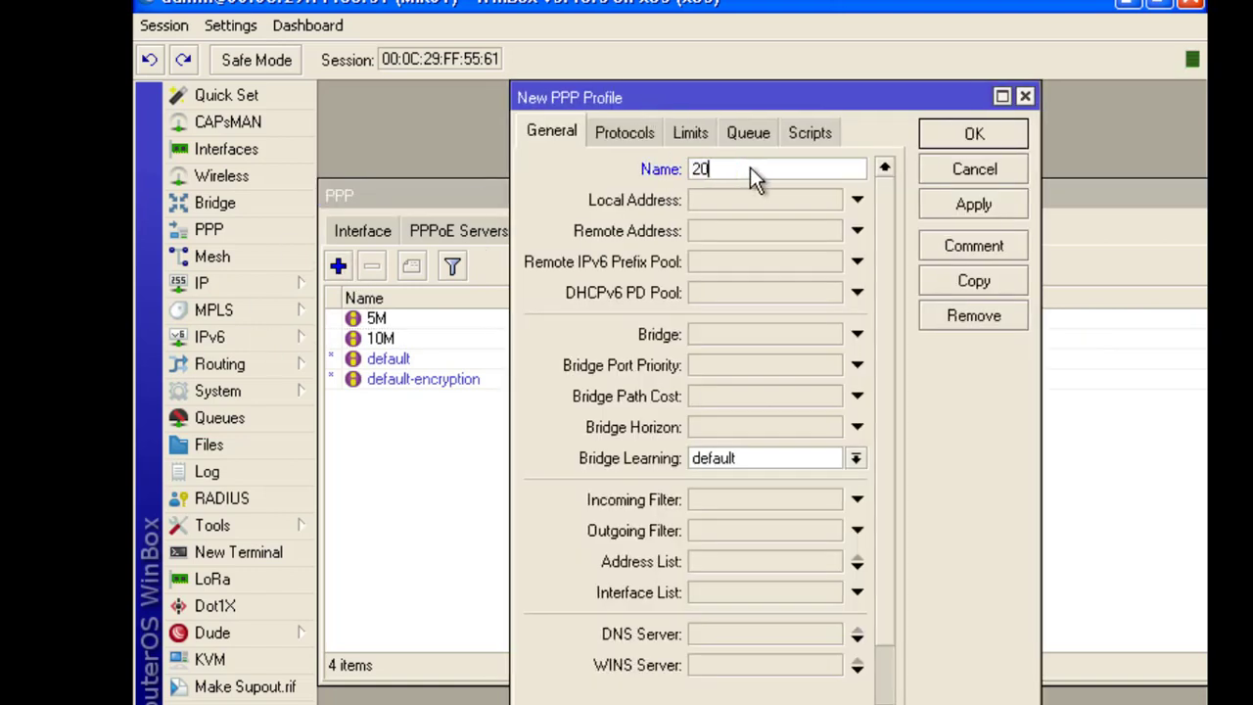
left_click(734, 200)
left_click(831, 200)
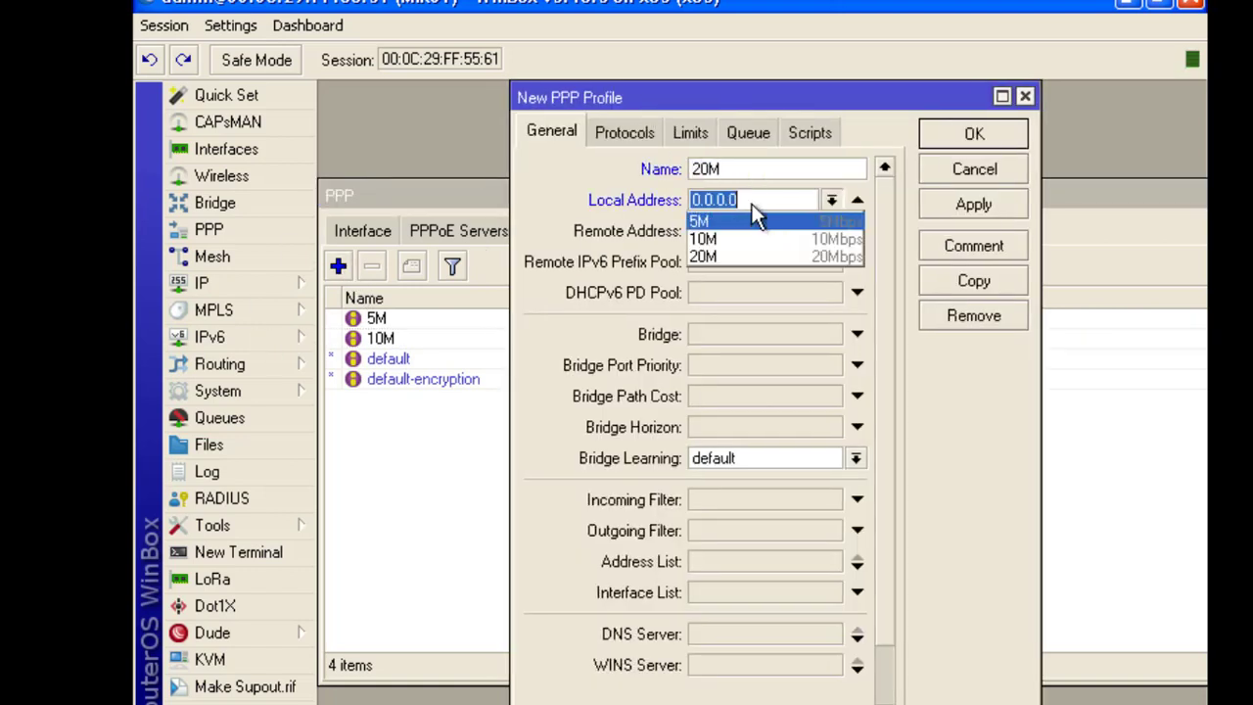
left_click(724, 256)
scroll(721, 528, "down", 3)
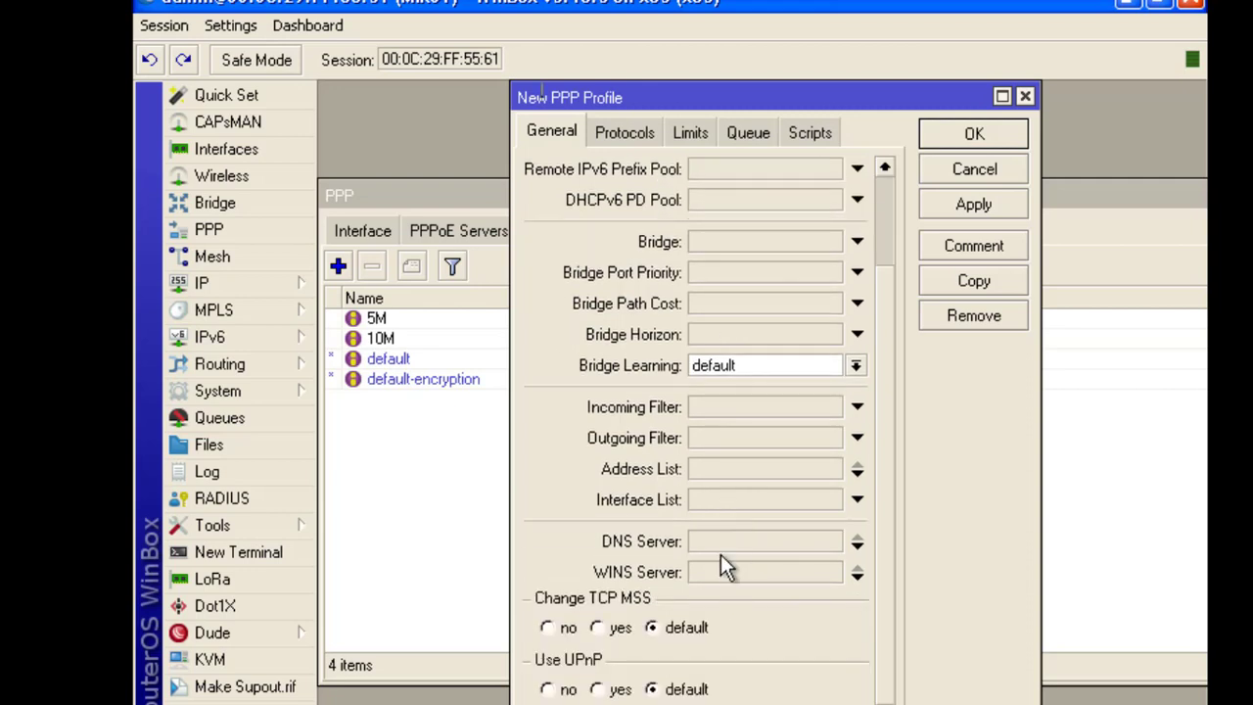
left_click(716, 541)
type("8.8.8.8")
left_click(721, 576)
type("1.1.1.1")
left_click(974, 205)
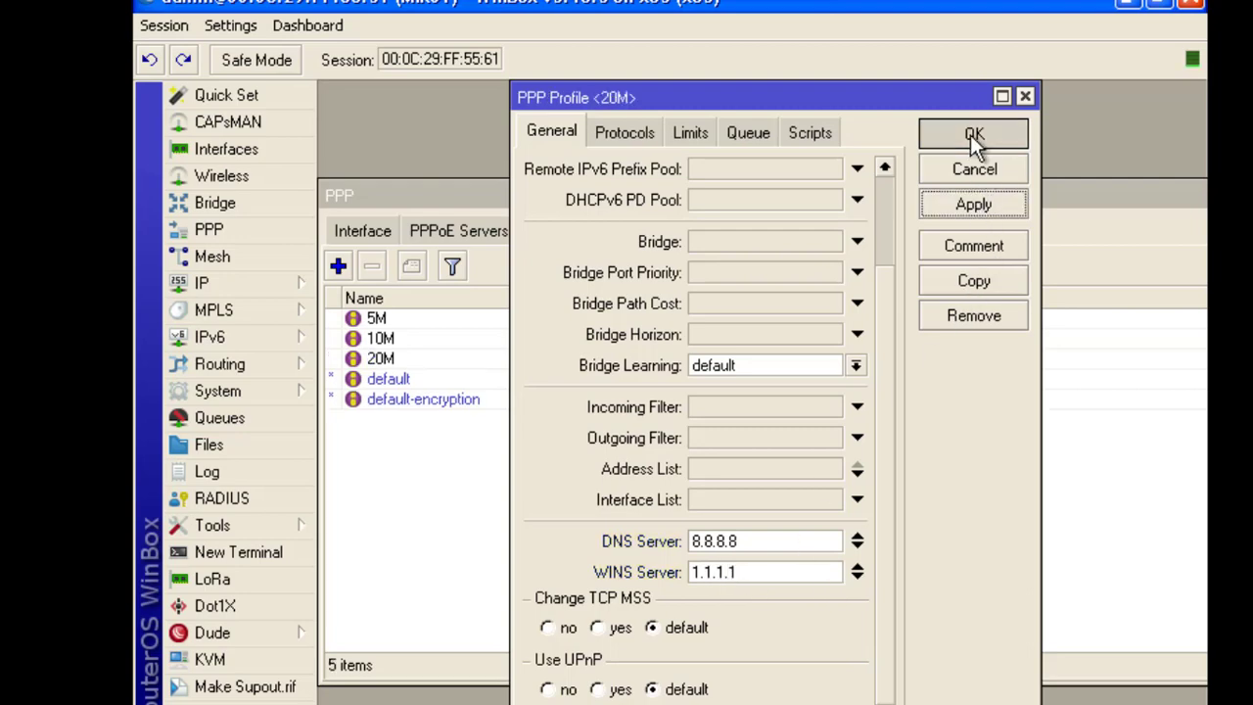
left_click(972, 135)
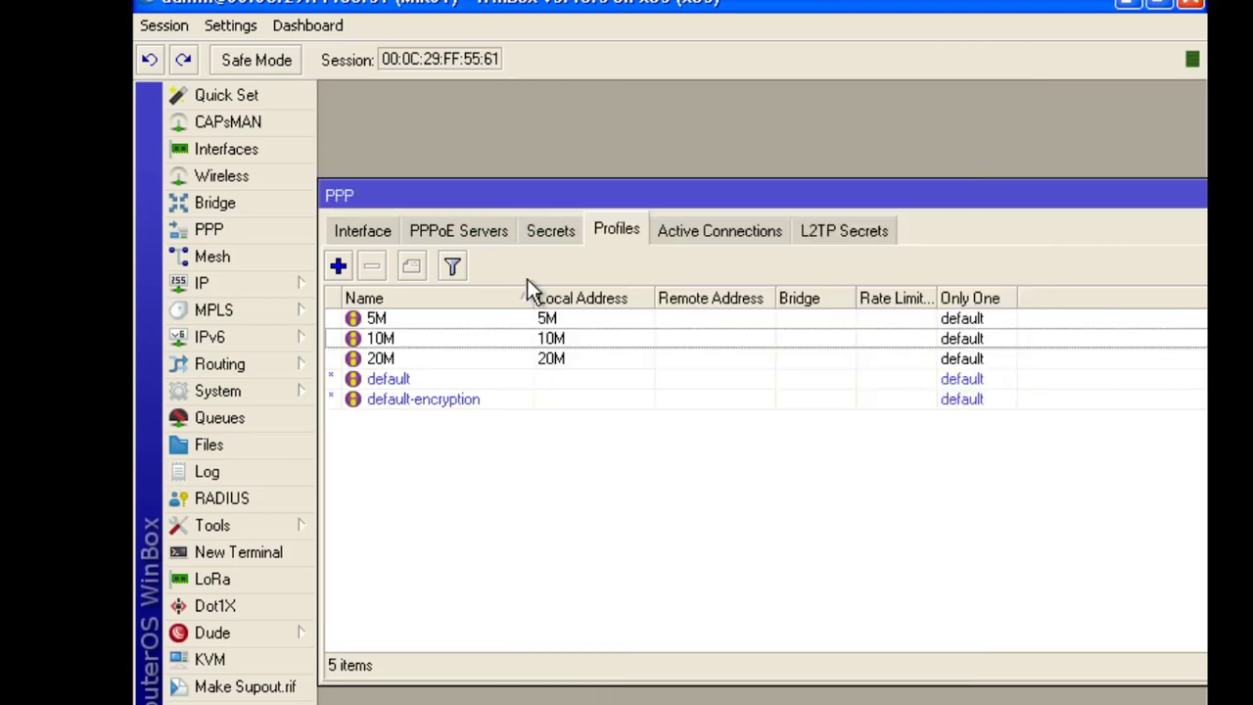
left_click(396, 317)
Select the 10M profile in WinBox, then launch Notepad from Windows search
key("Down")
key("Down")
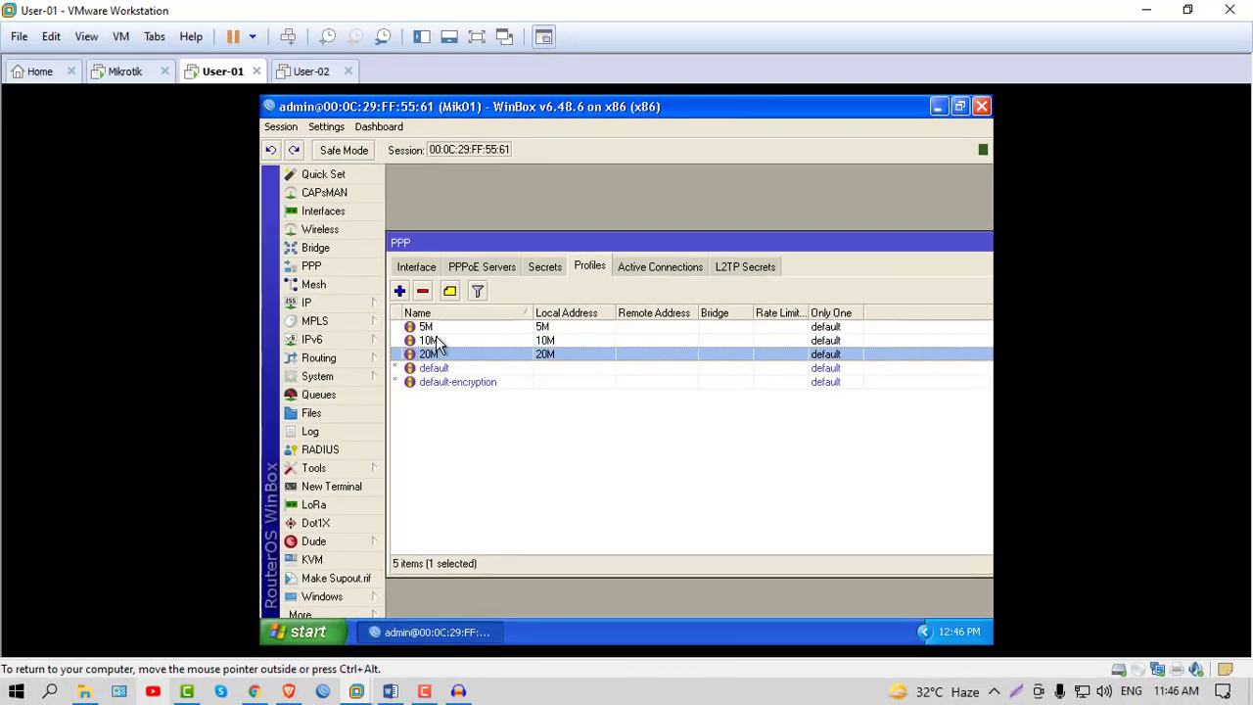
left_click(437, 340)
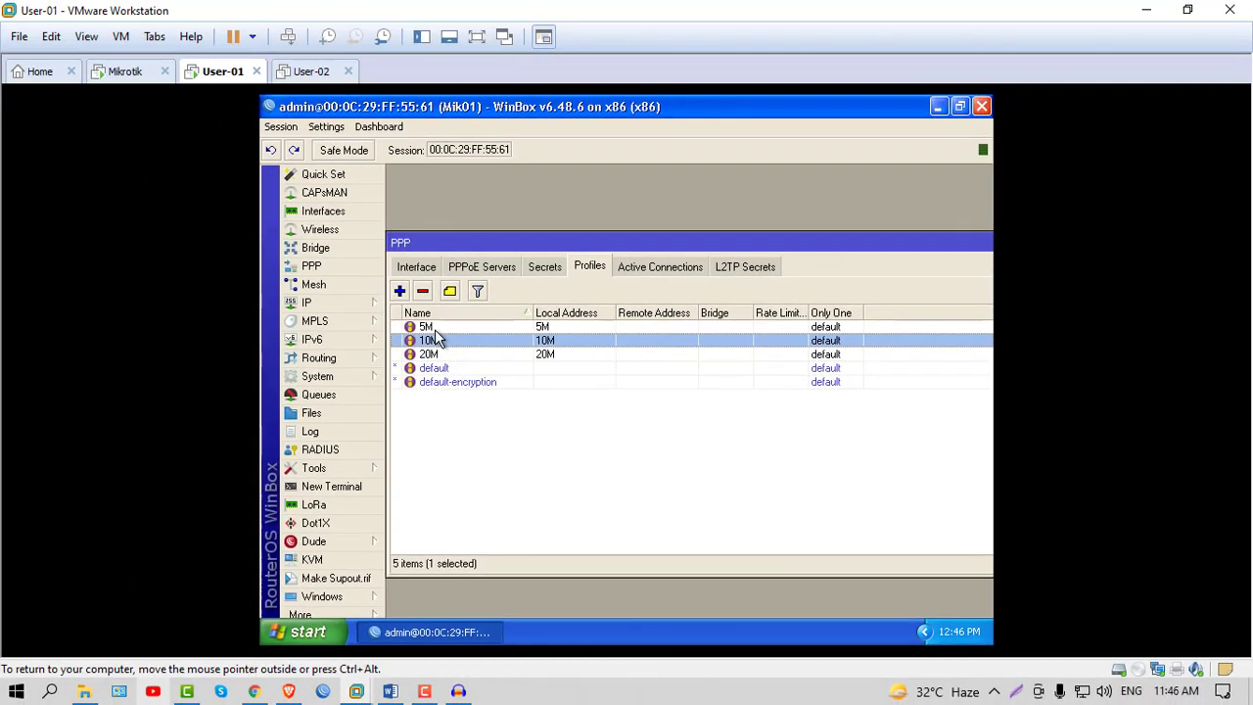
left_click(51, 692)
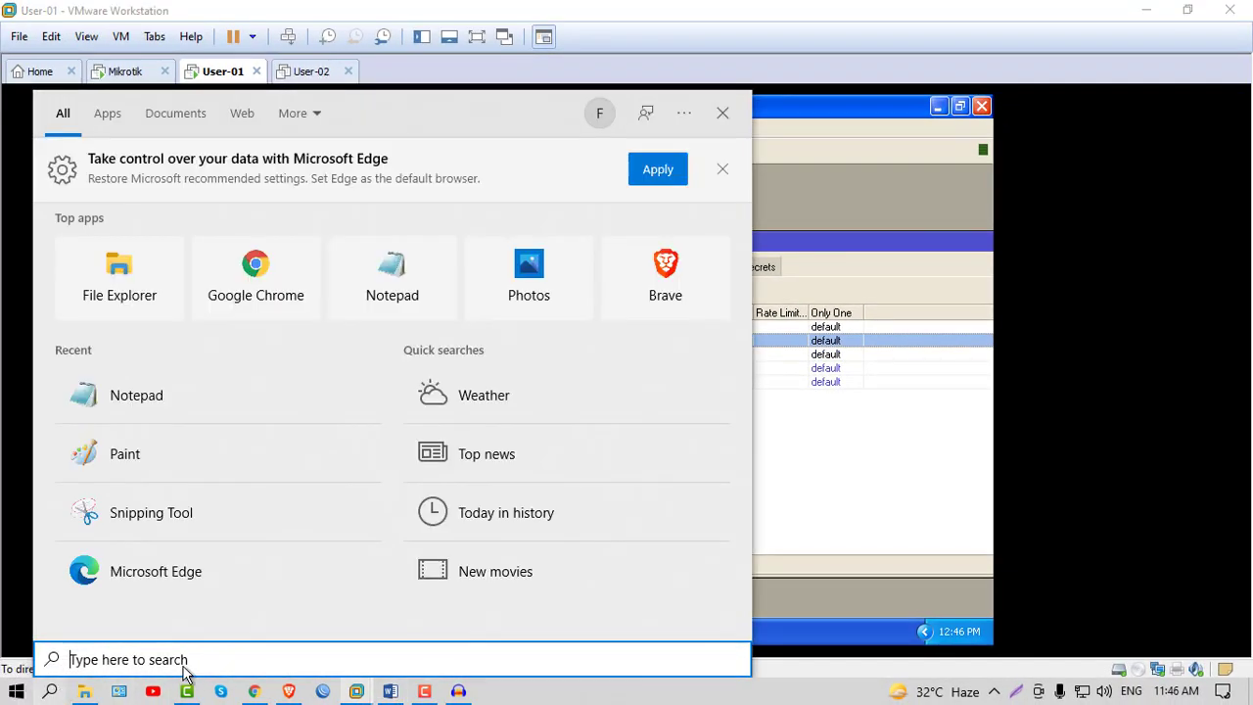
type("noi")
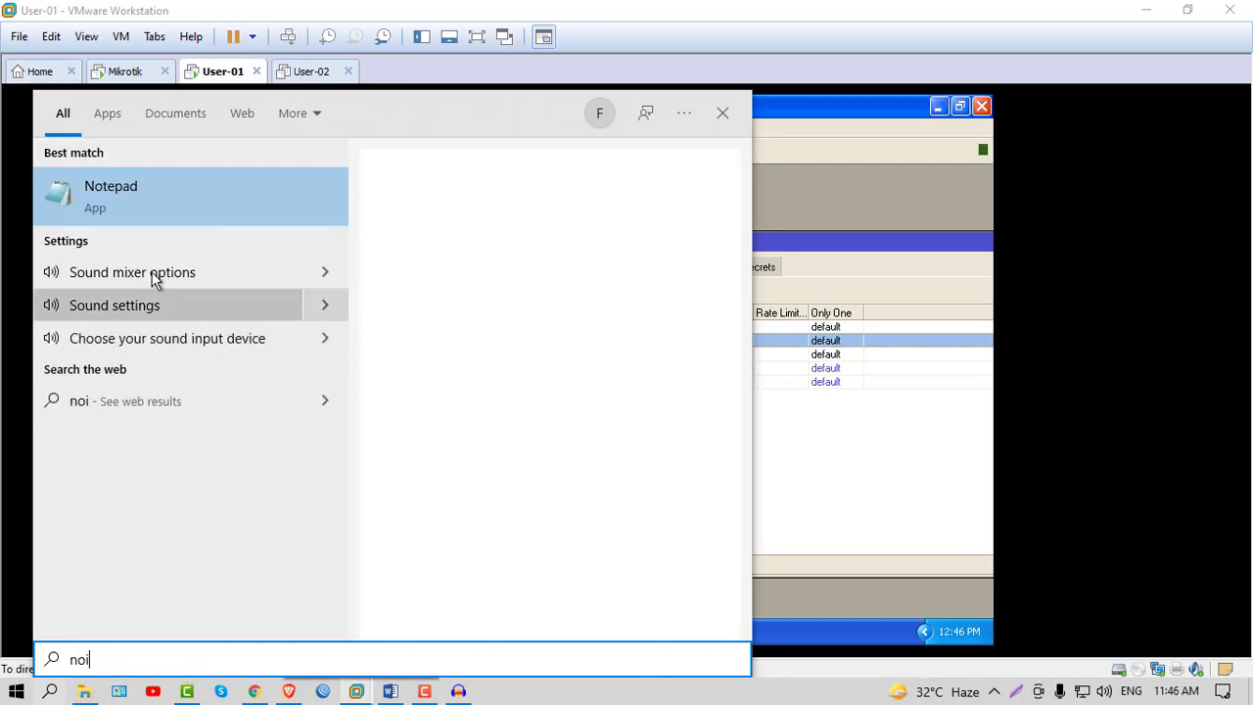
key("Escape")
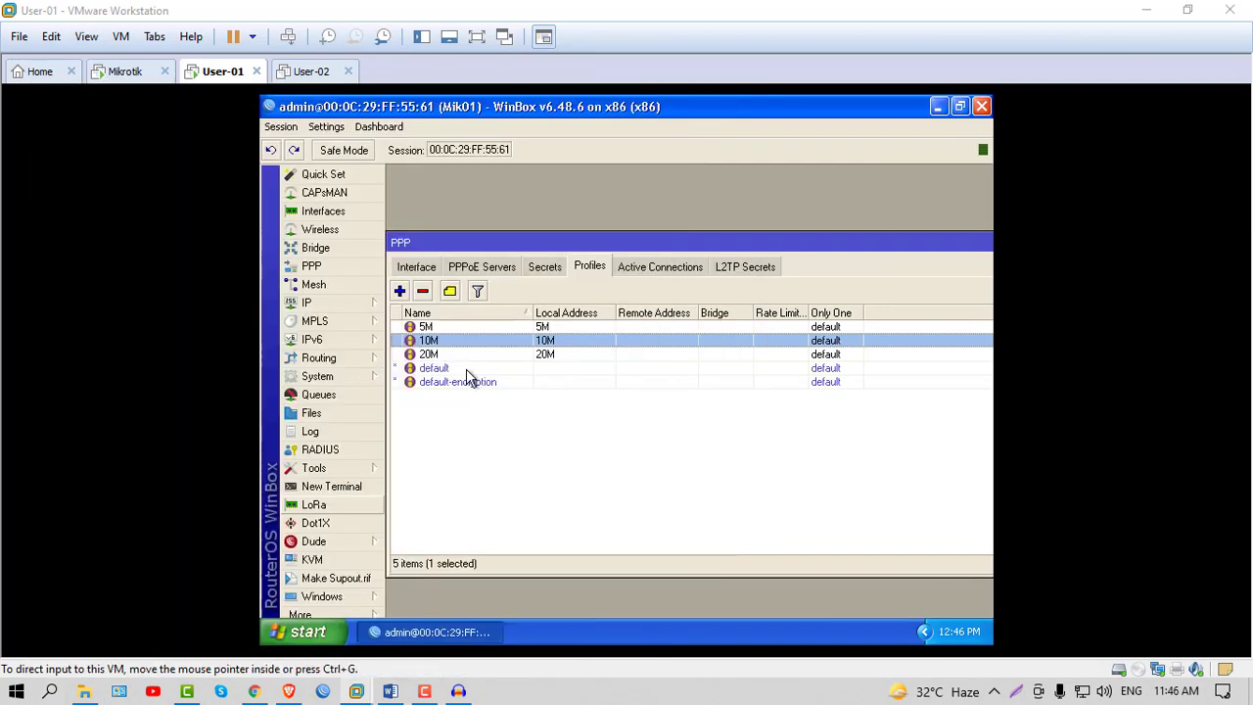
Write 'pppoe server', 'user', 'pool' and 'profile' on separate lines, then minimise Notepad
type("pppoe server")
key("Return")
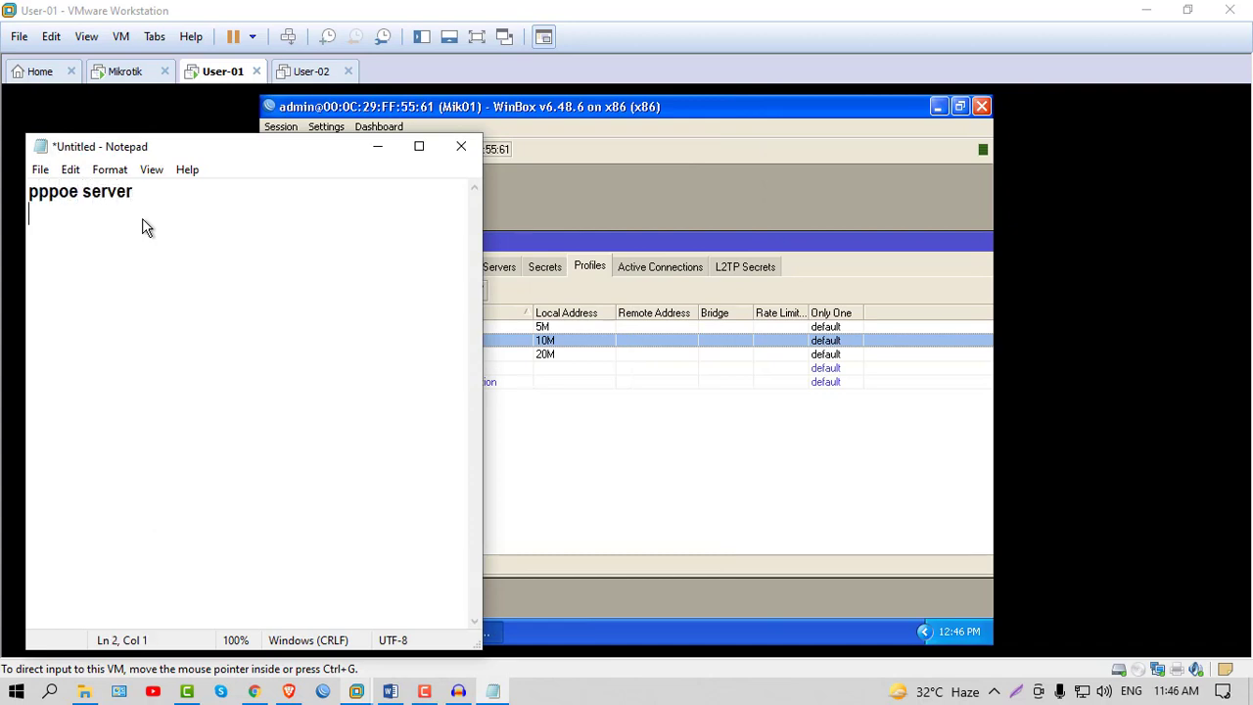
type("user")
key("Return")
type("pool")
key("Return")
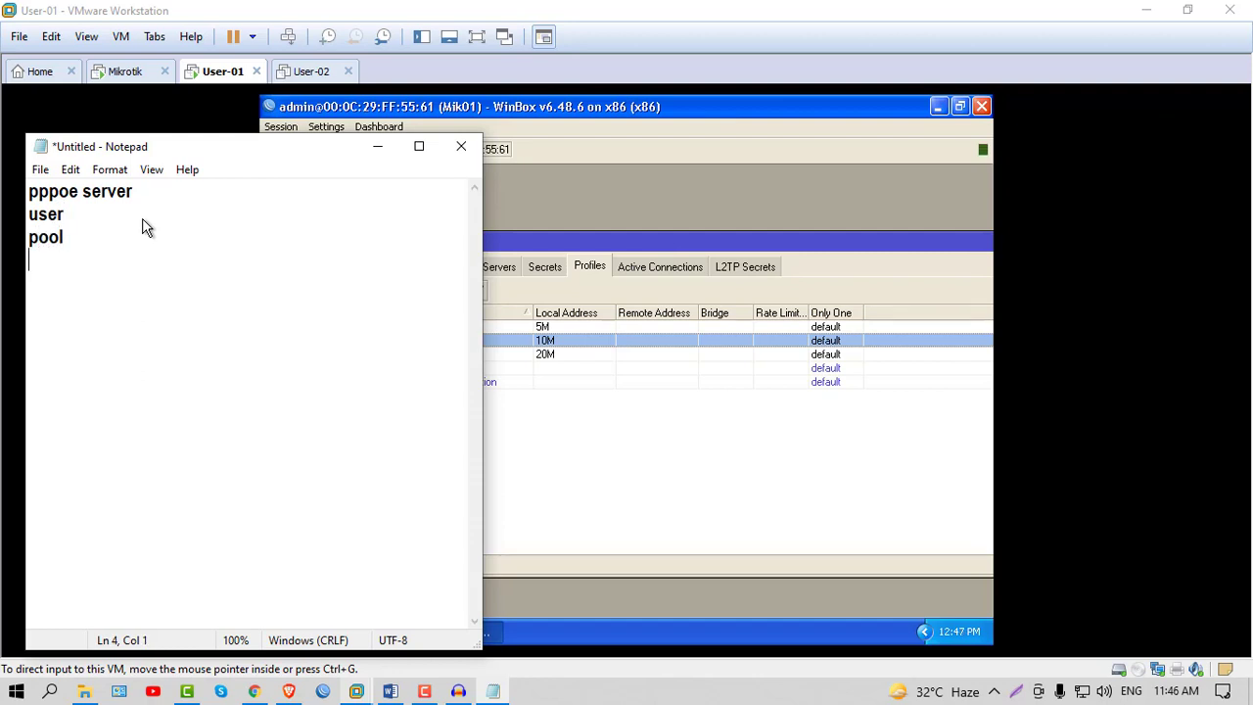
type("prol")
key("BackSpace")
type("file")
left_click(378, 146)
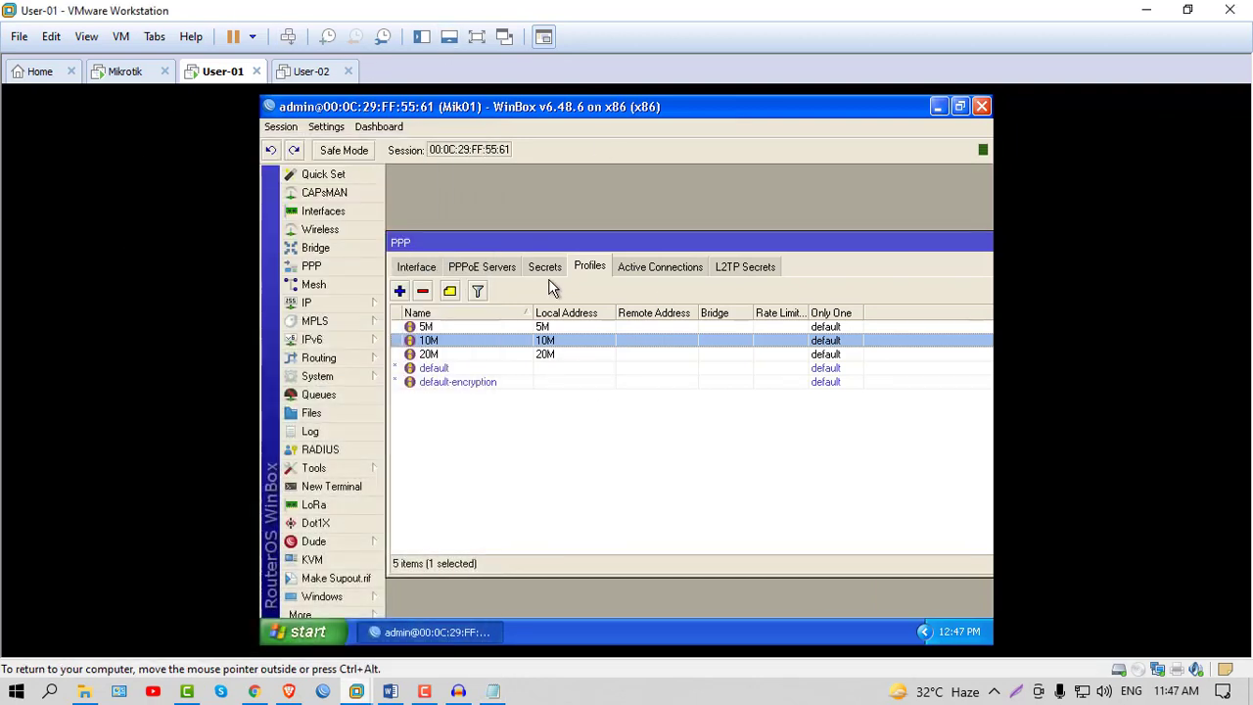
left_click(545, 268)
left_click(437, 341)
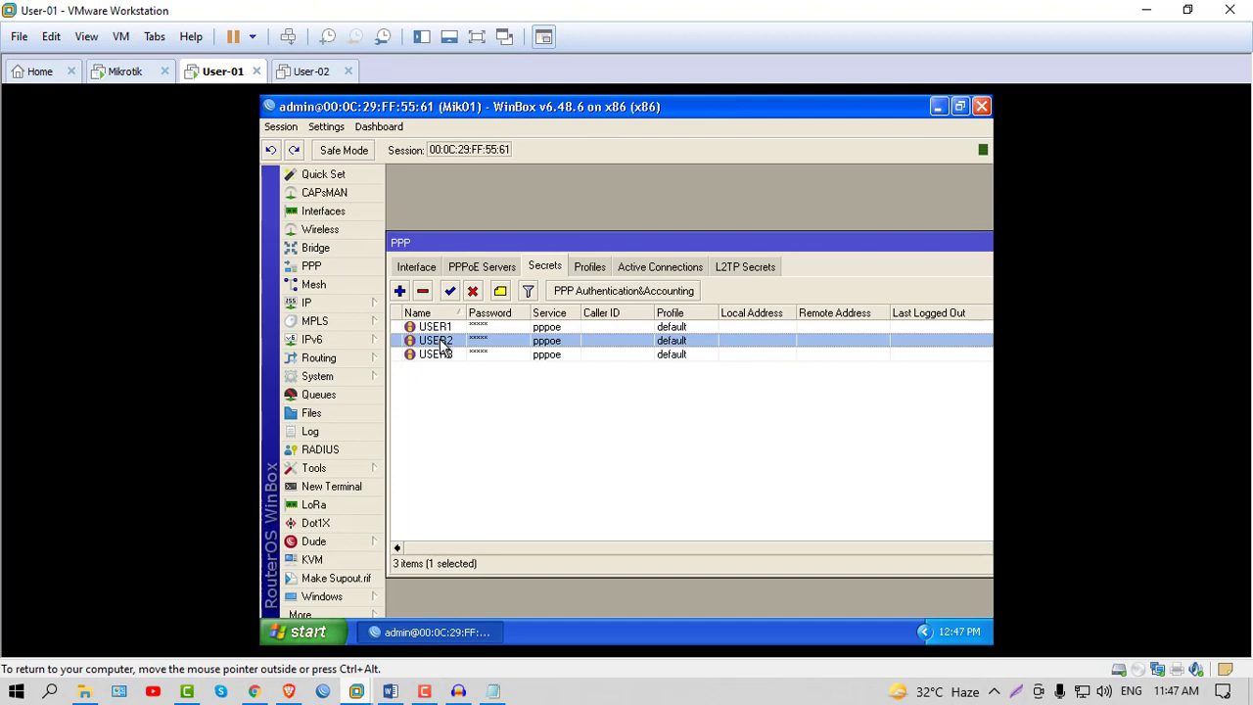
left_click_drag(466, 314, 480, 318)
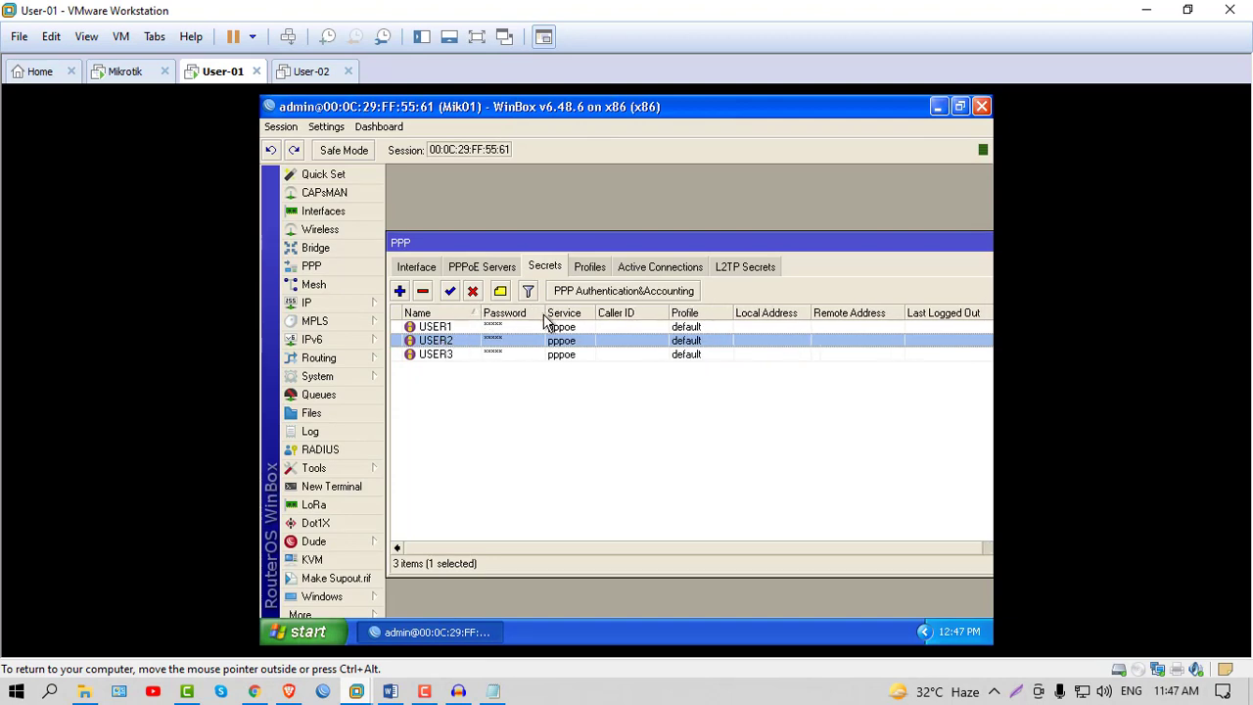
left_click(591, 267)
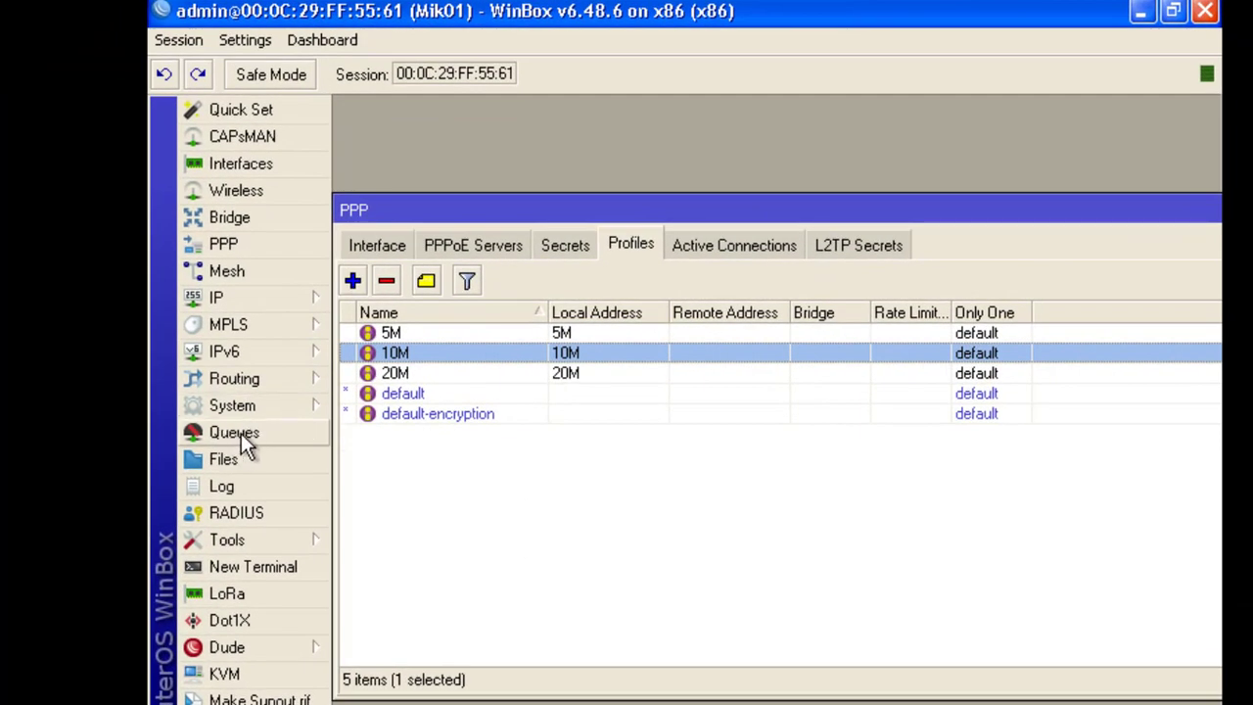
Open the simple queue list and discard a first attempt at a new queue
left_click(241, 433)
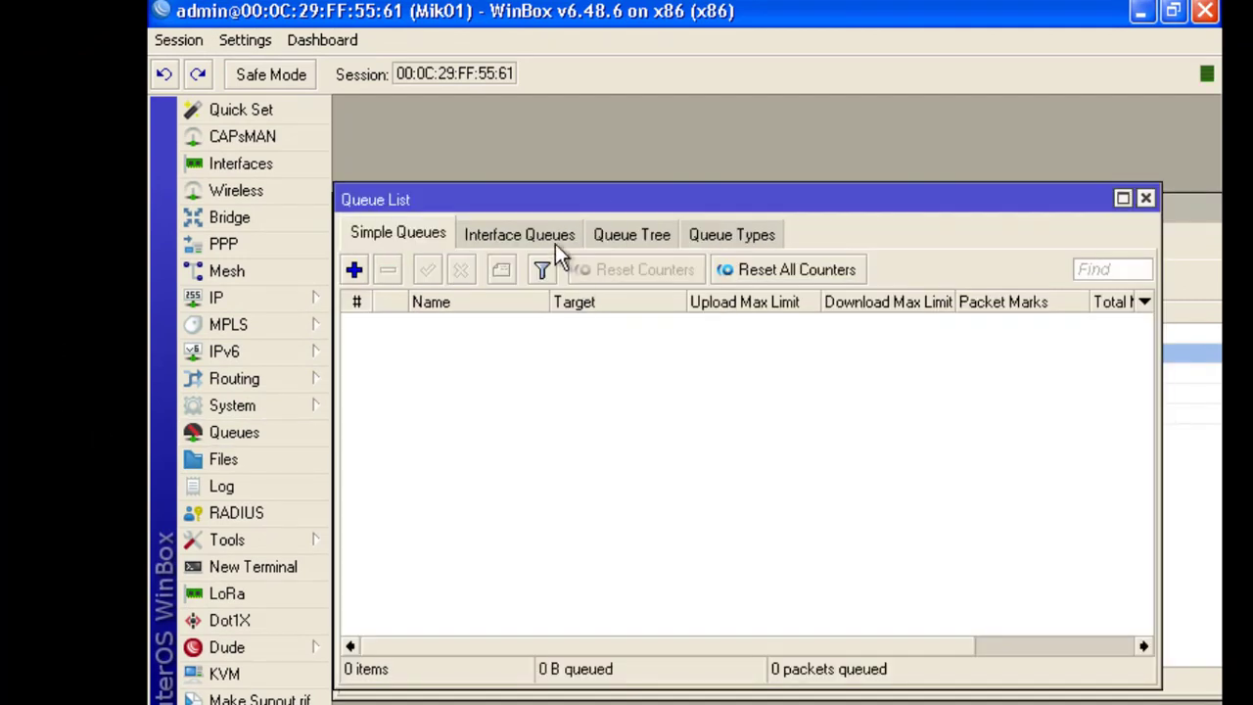
left_click_drag(540, 198, 575, 180)
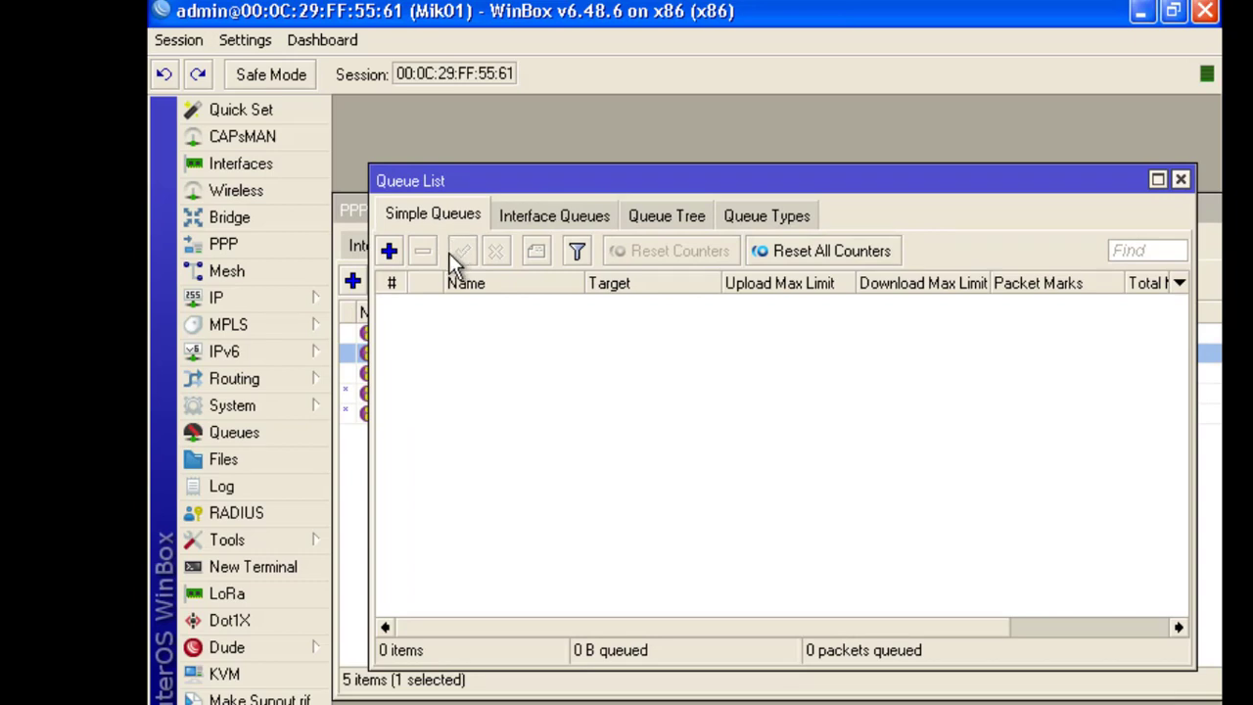
left_click(388, 250)
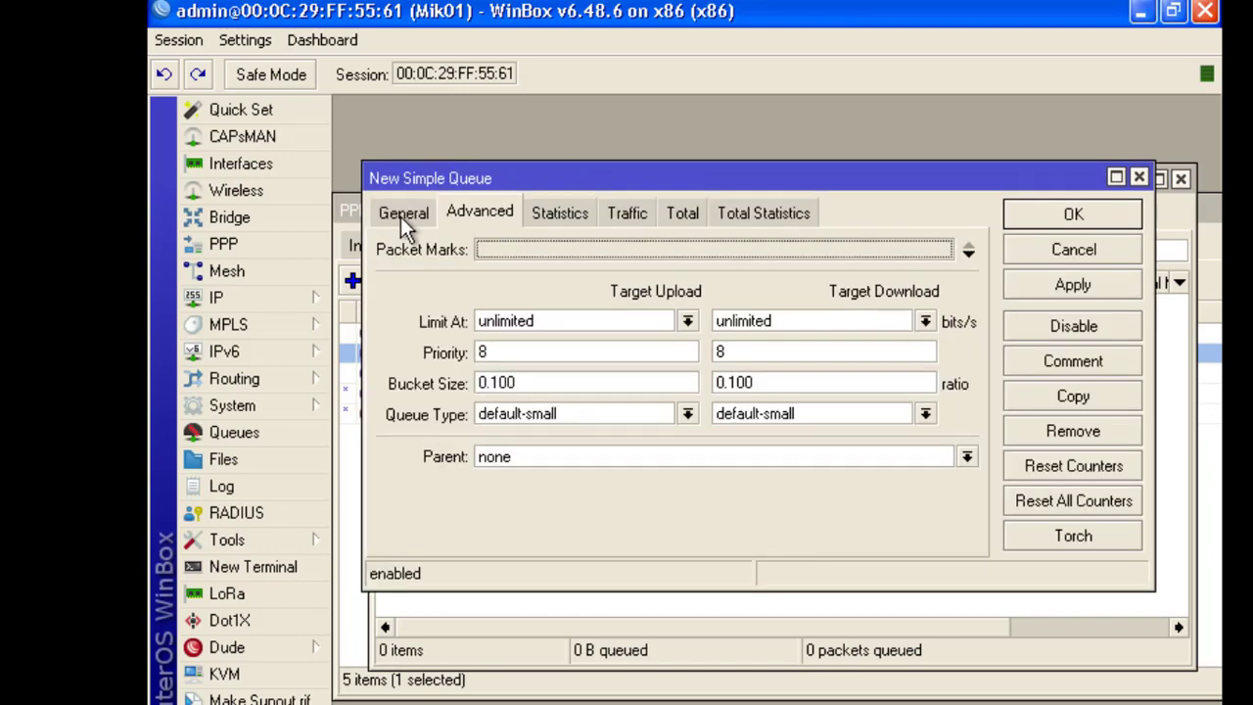
left_click(403, 211)
left_click(1139, 177)
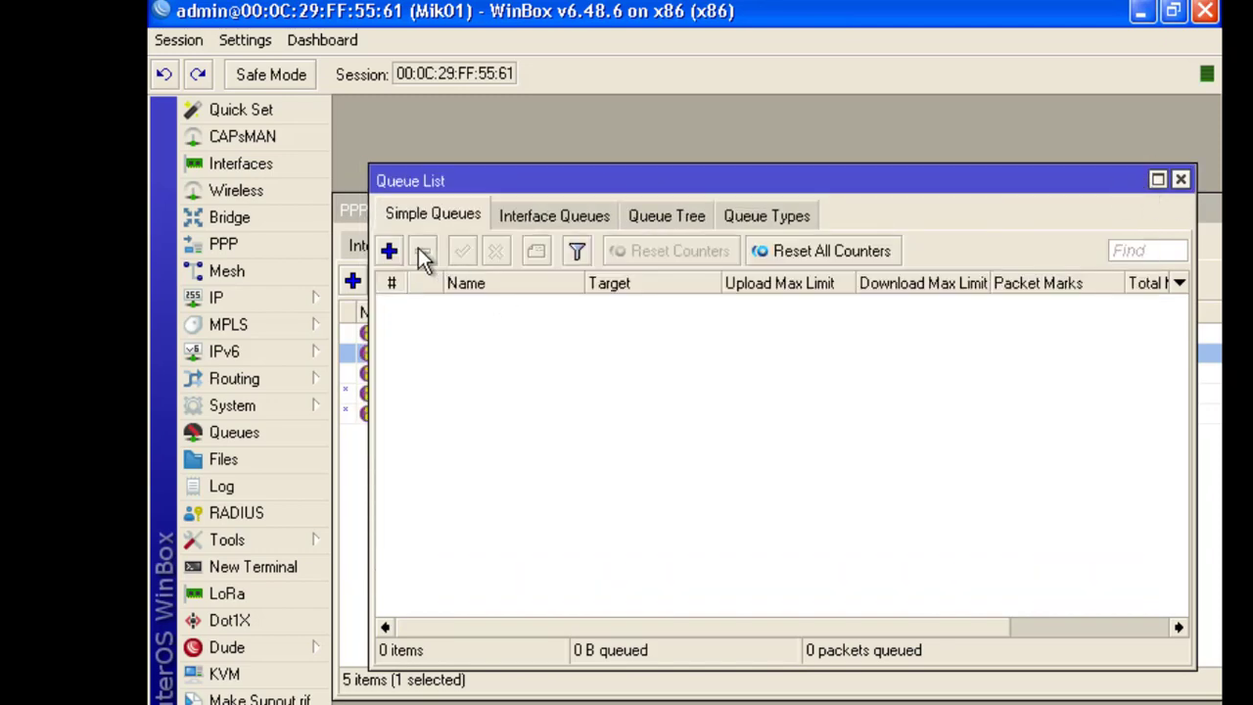
Name a new simple queue 5Mbps and look up the 5-MB address in the diagram
left_click(389, 251)
left_click_drag(458, 183, 608, 154)
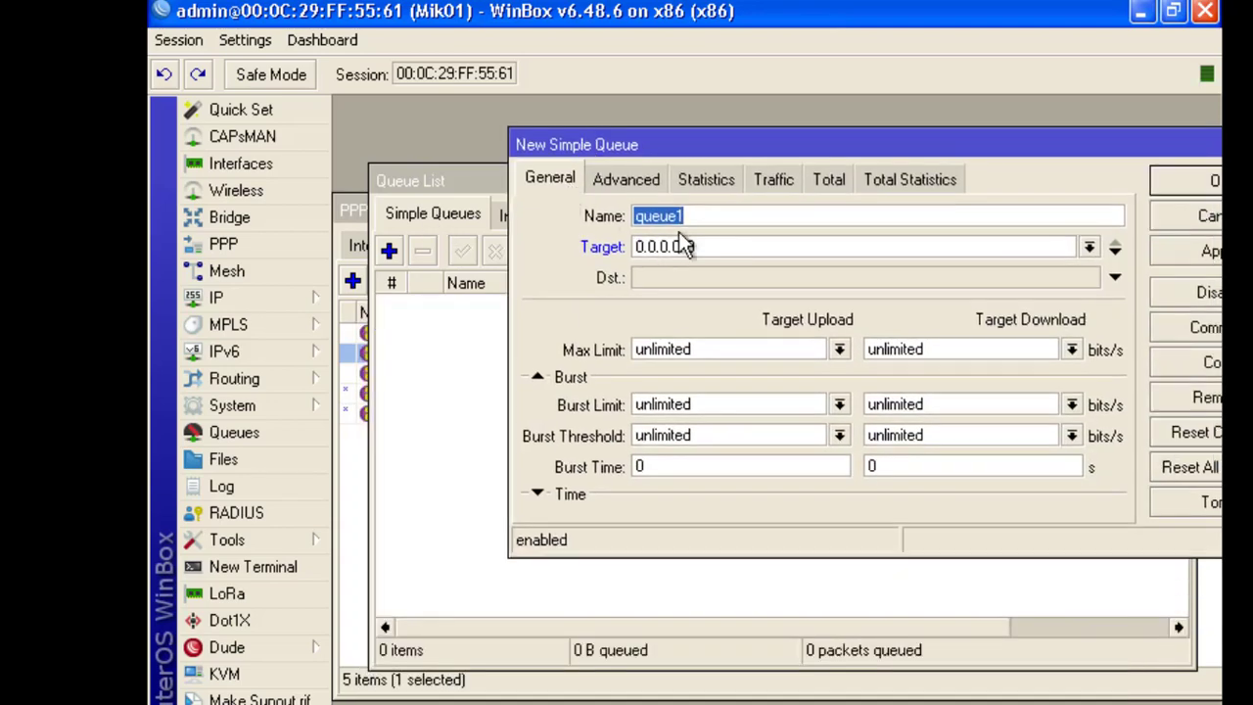
type("5M")
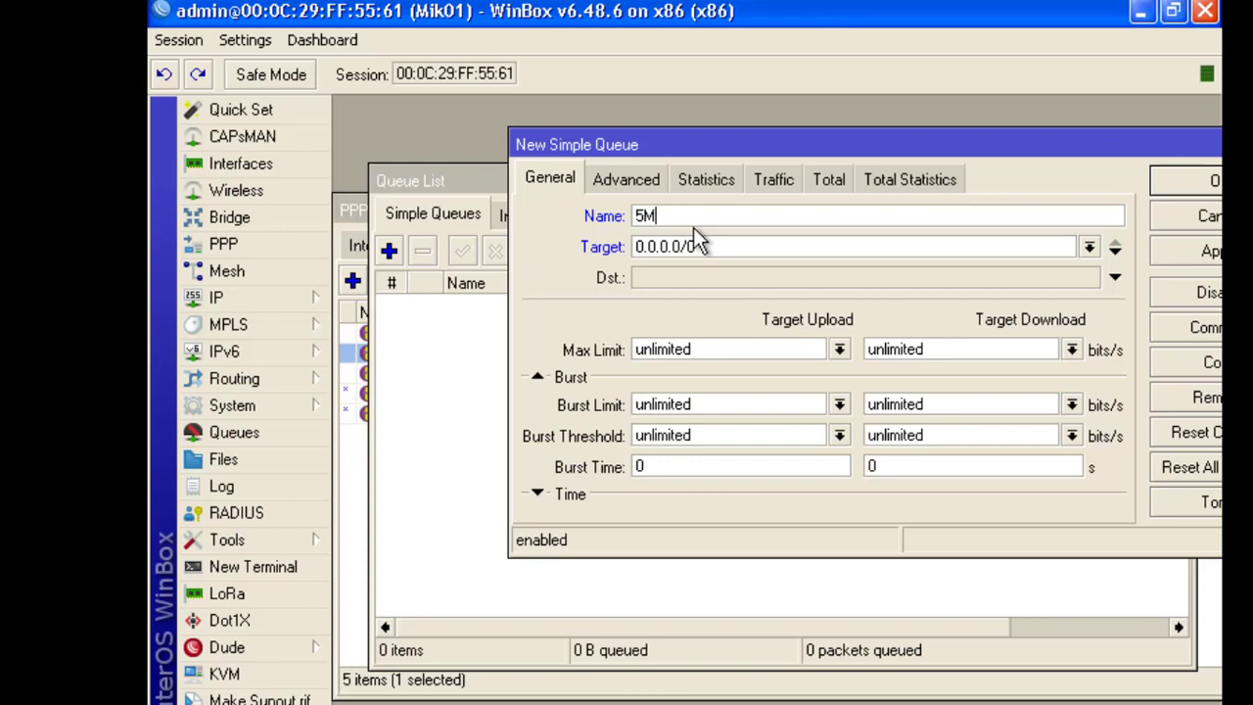
type("bps")
key("Tab")
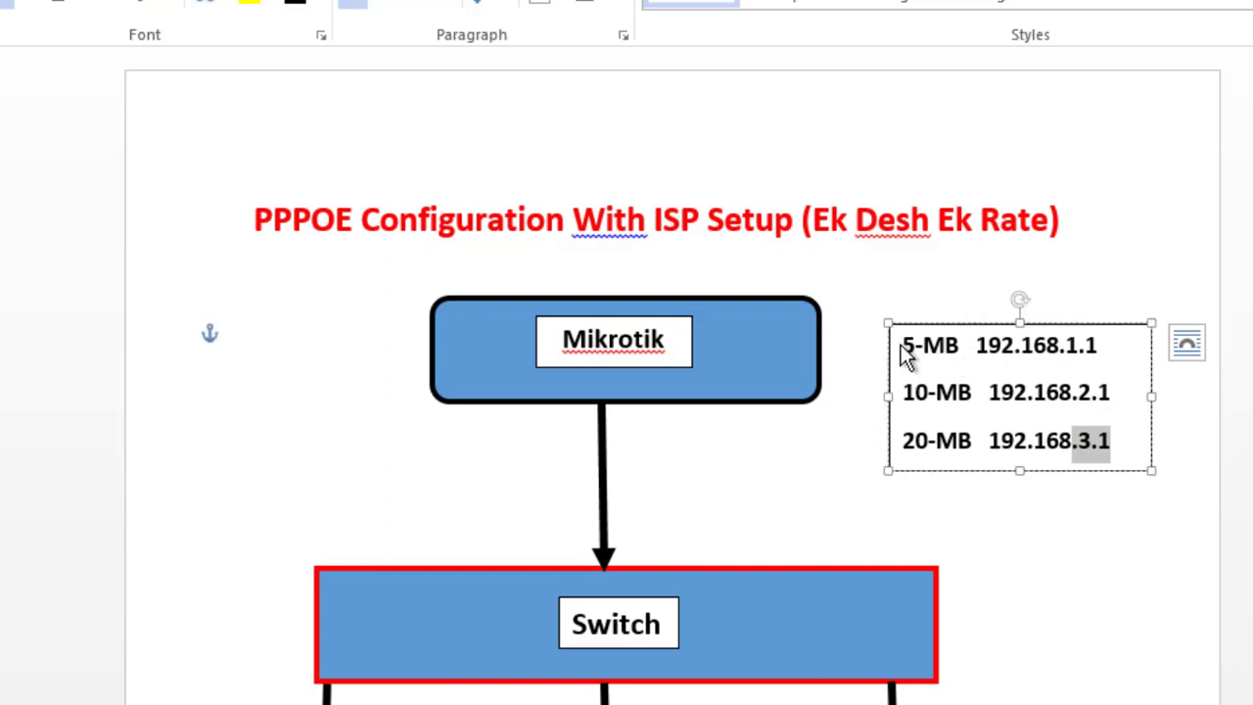
left_click_drag(901, 345, 994, 357)
left_click(1101, 347)
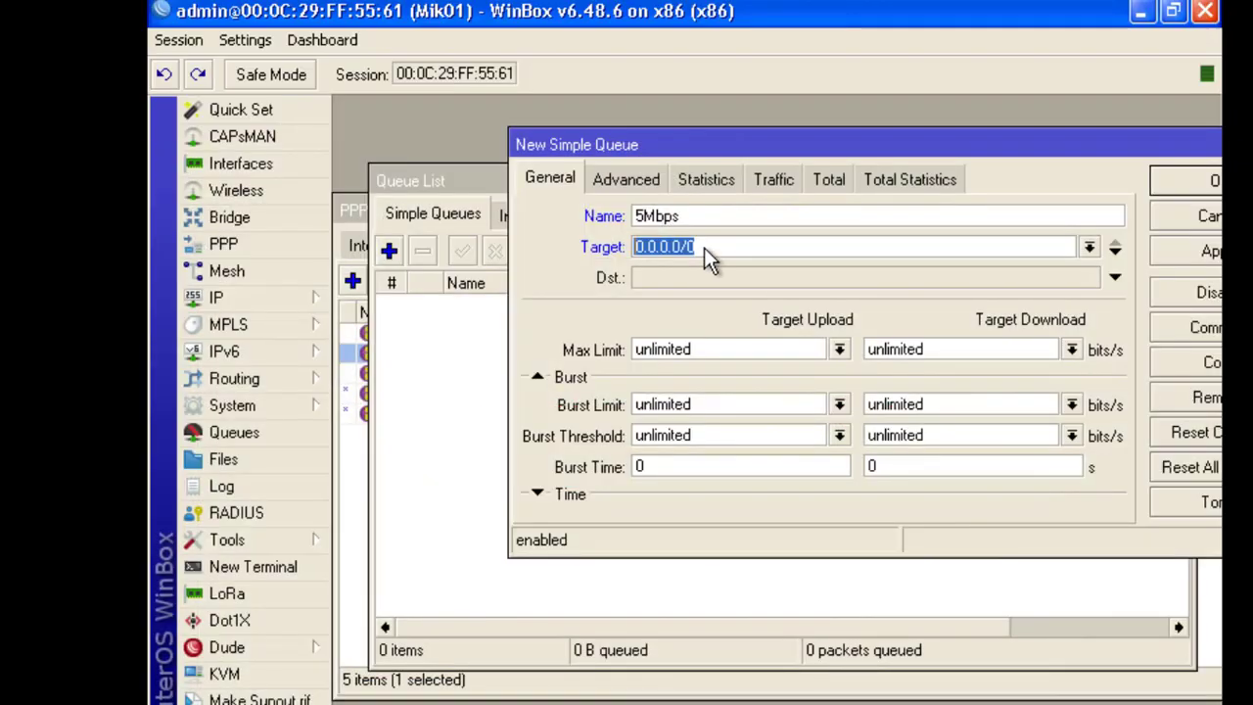
Target the 5Mbps queue at 192.168.1.0/24 and save it
type("192.168.1")
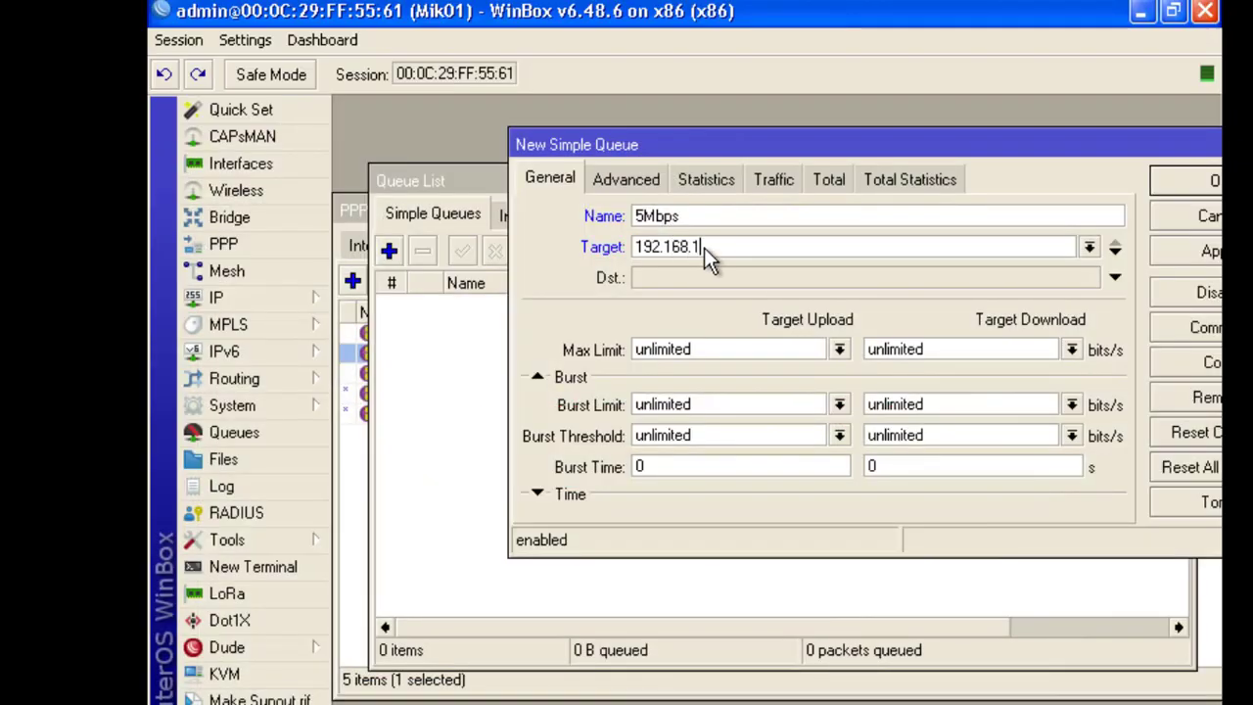
type(".0/24")
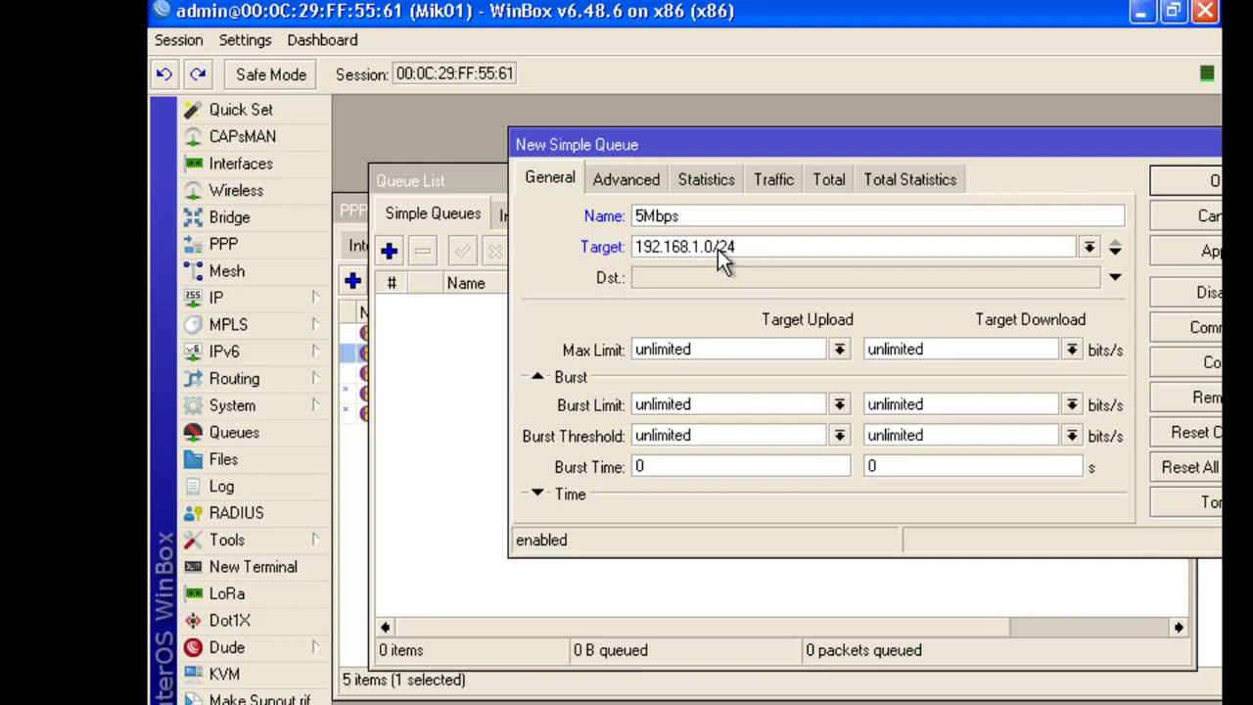
left_click_drag(751, 145, 573, 120)
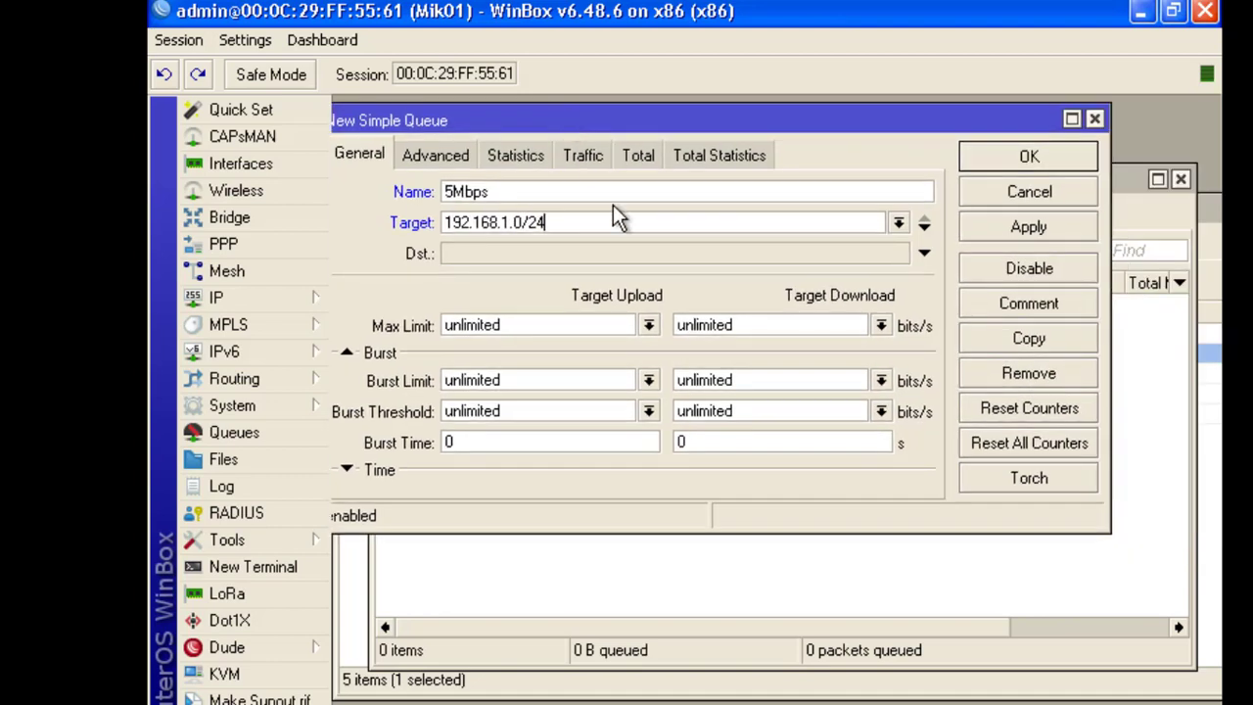
left_click(1017, 233)
left_click(1043, 158)
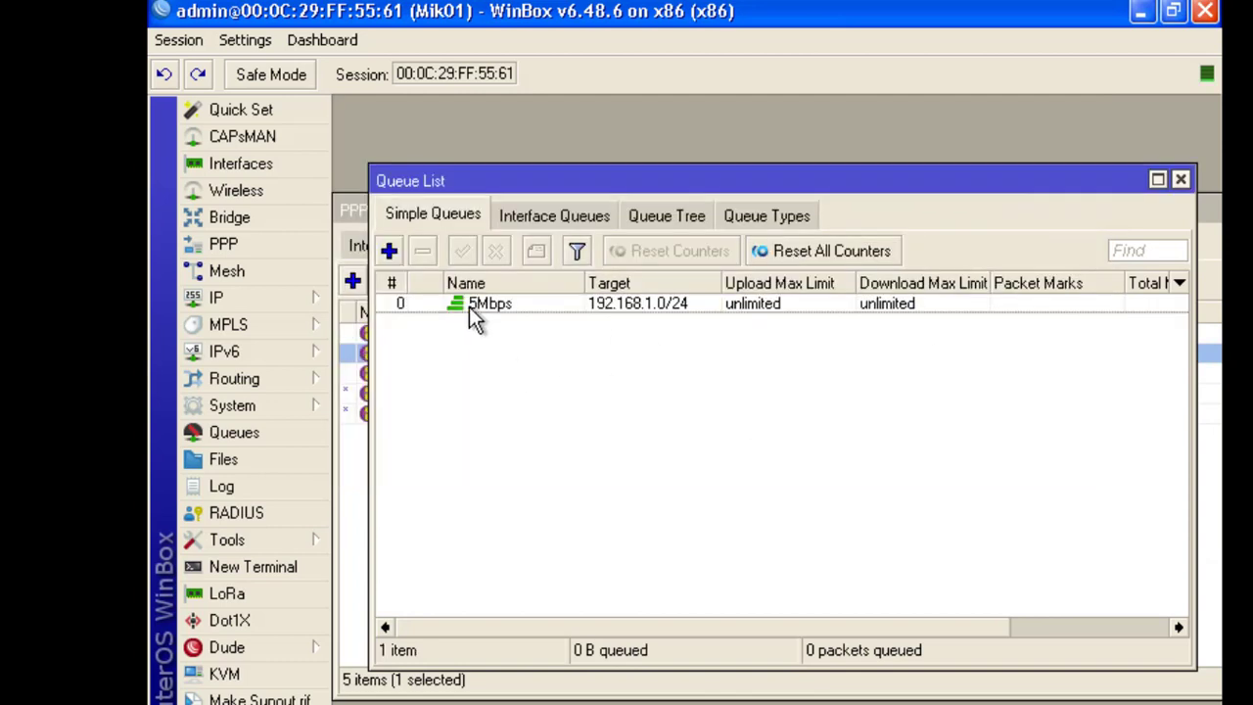
left_click(513, 305)
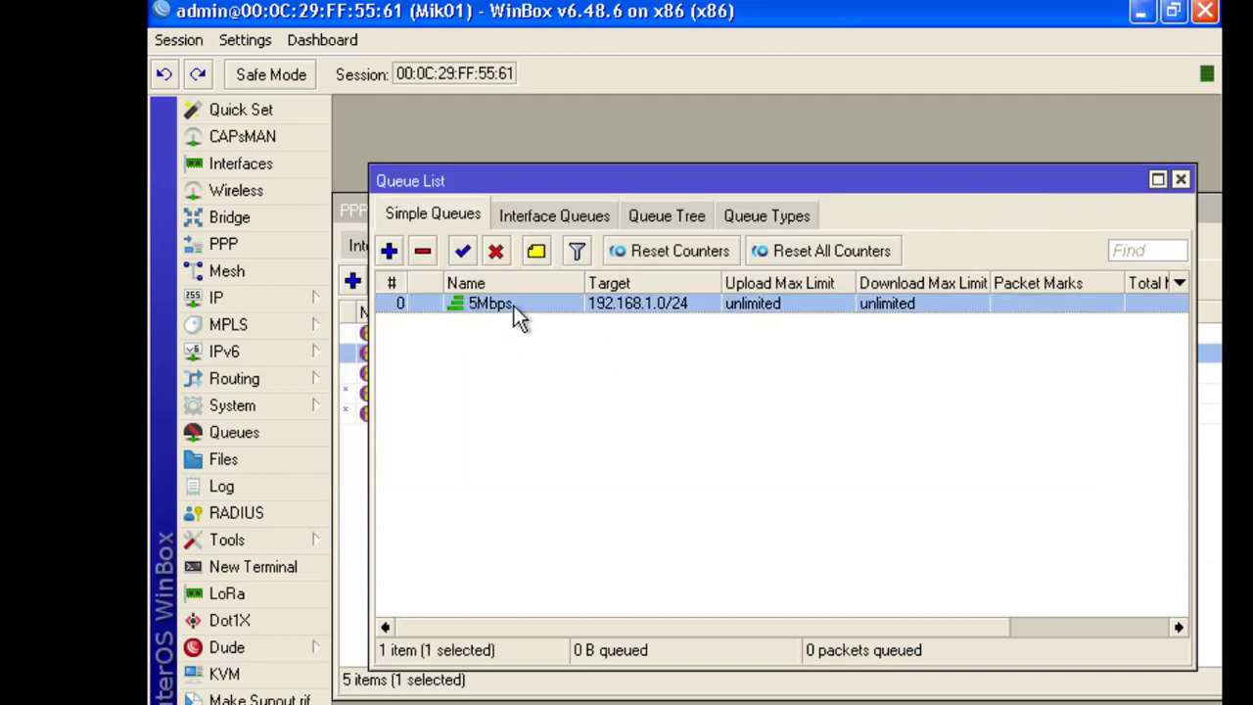
Add a 10Mbps simple queue targeting 192.168.2.0/24
left_click(390, 252)
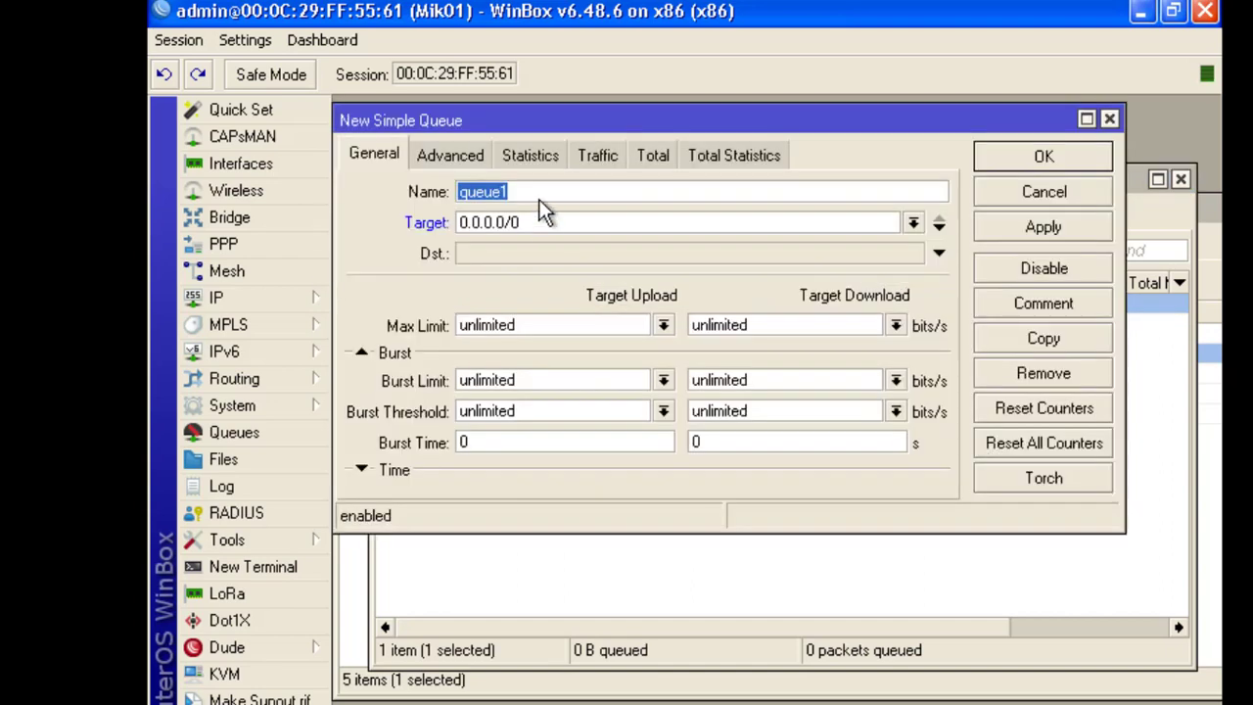
type("10Mbps")
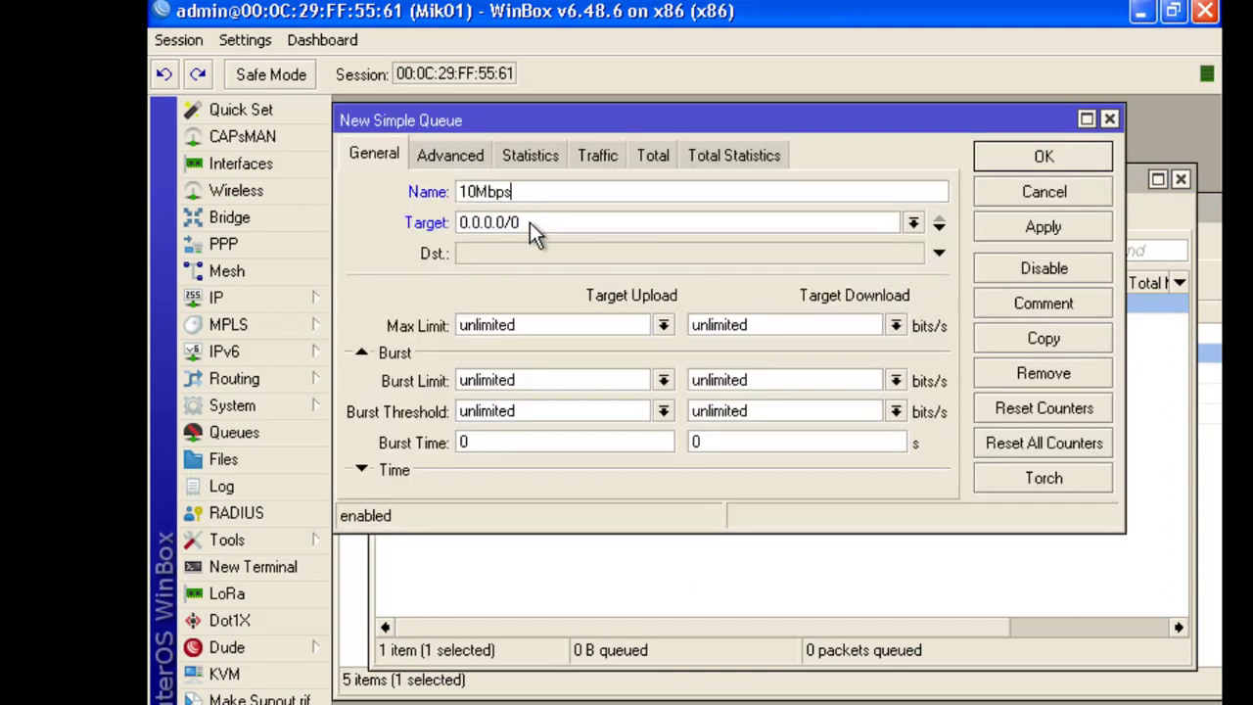
key("Tab")
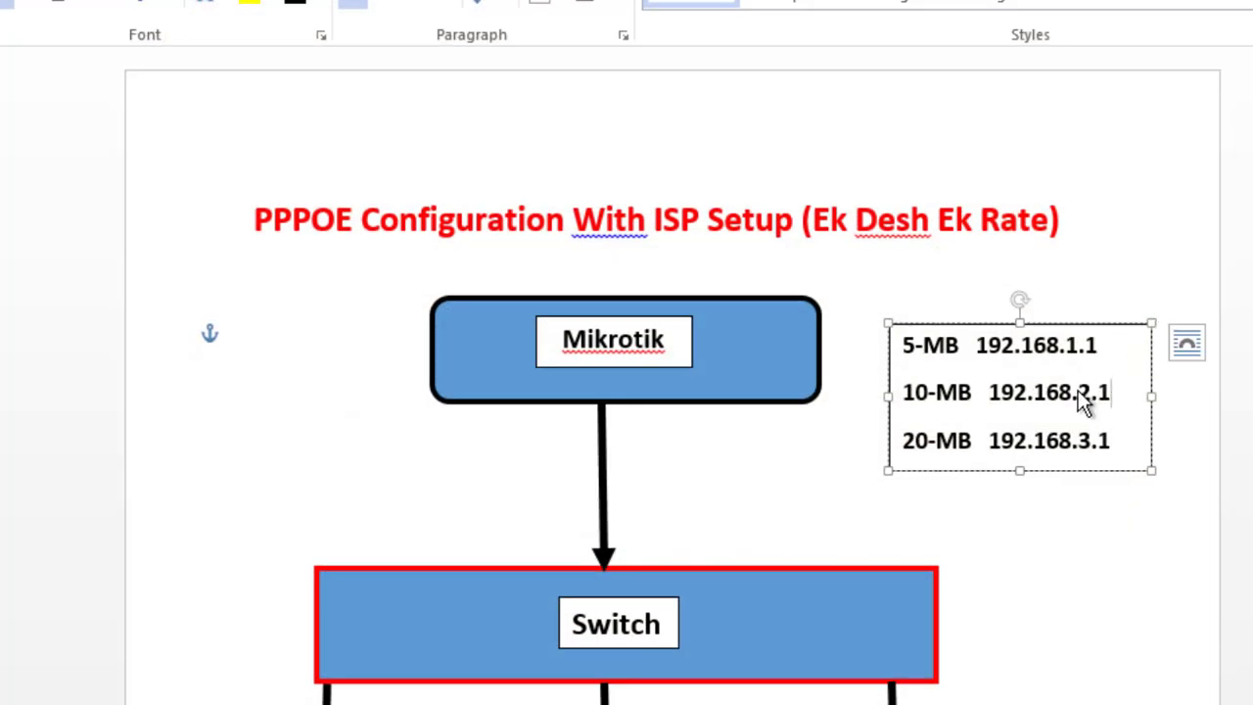
left_click_drag(1078, 392, 1111, 391)
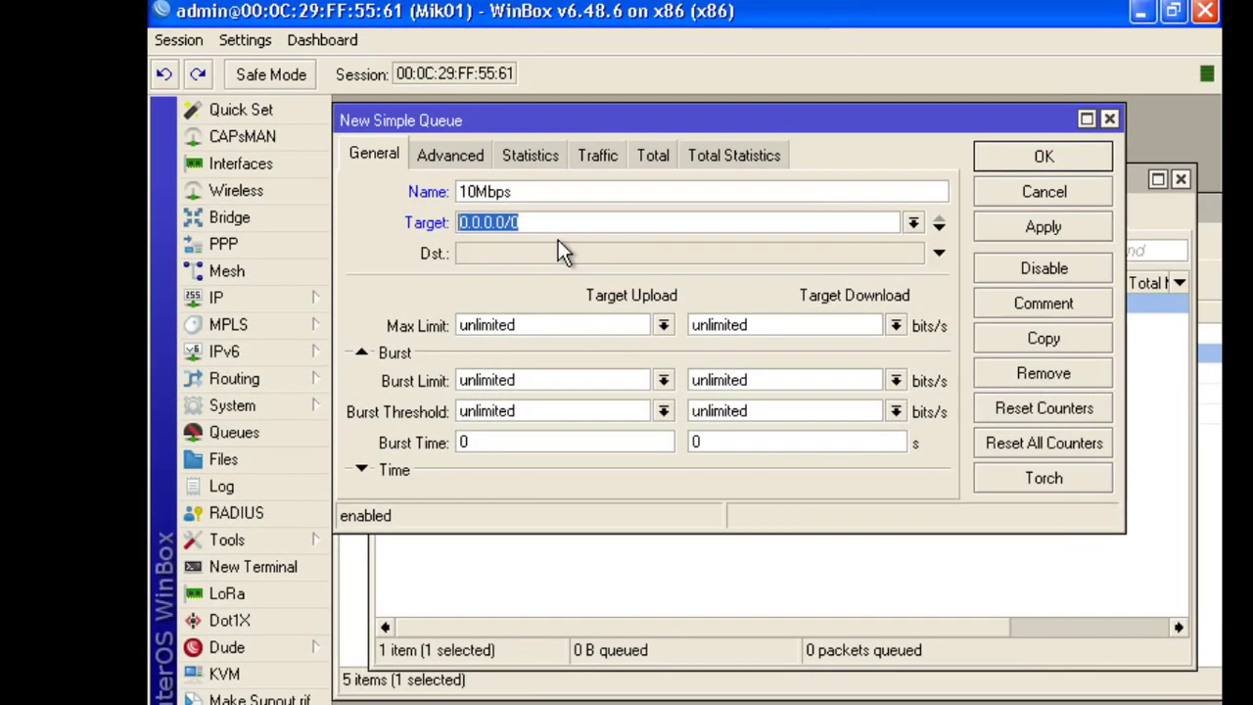
type("192.168.2.")
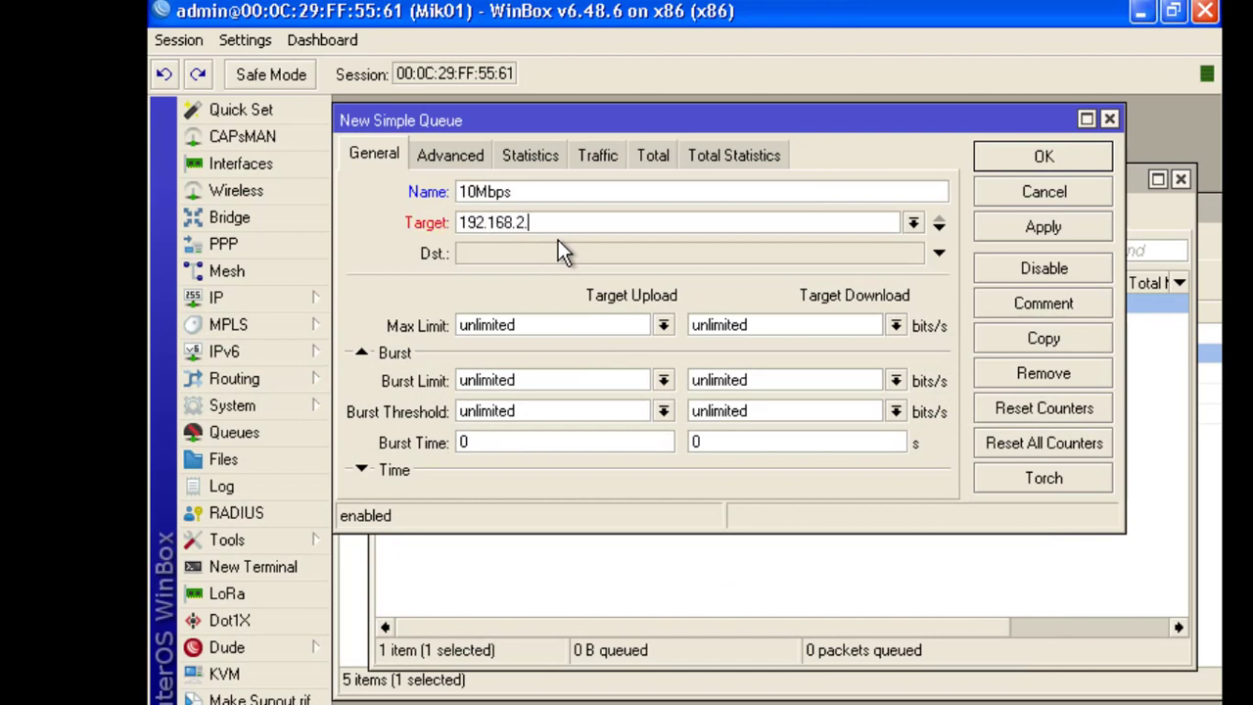
type("0/24")
left_click(1045, 228)
left_click(1045, 156)
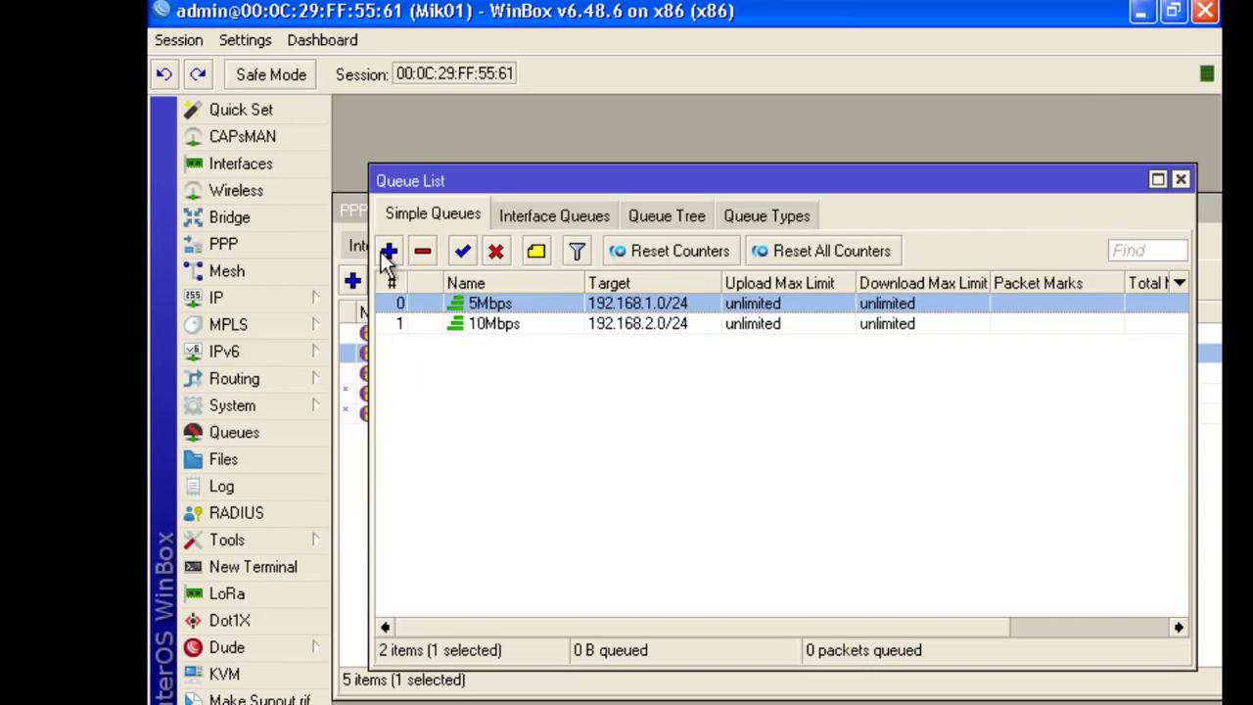
Add a 20Mbps simple queue targeting 192.168.3.0/24
left_click(386, 250)
type("20Mb")
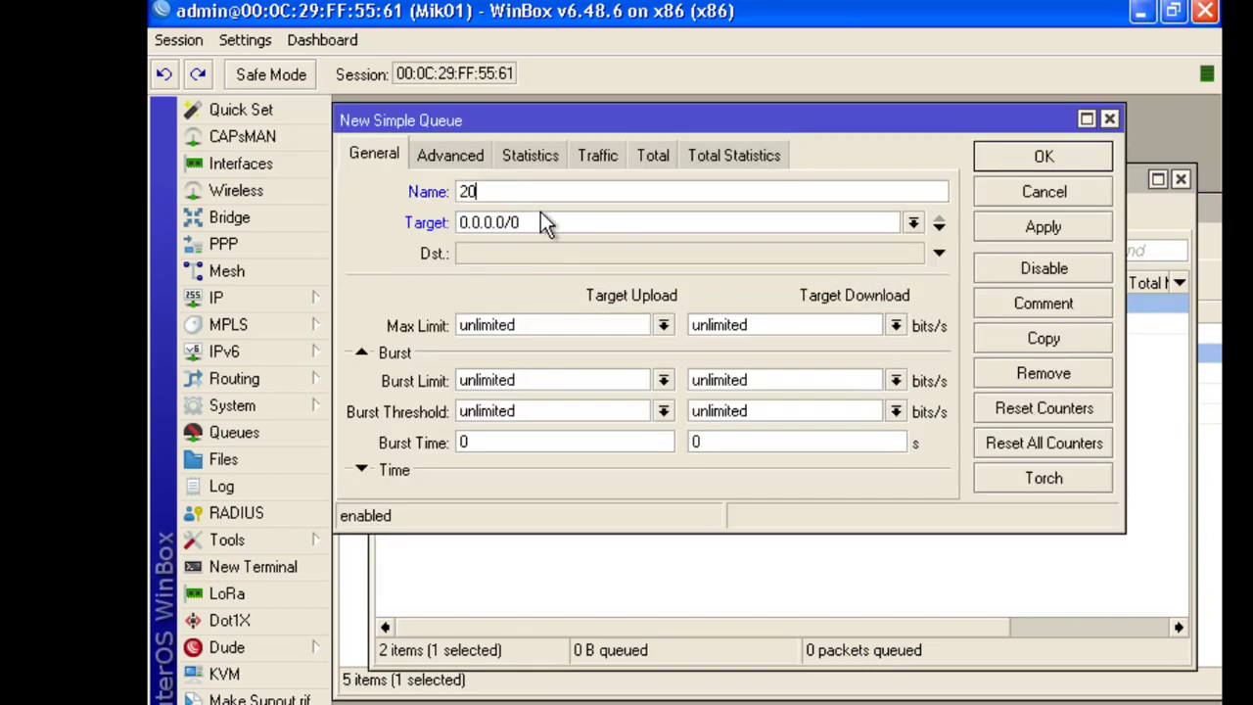
type("ps")
key("Tab")
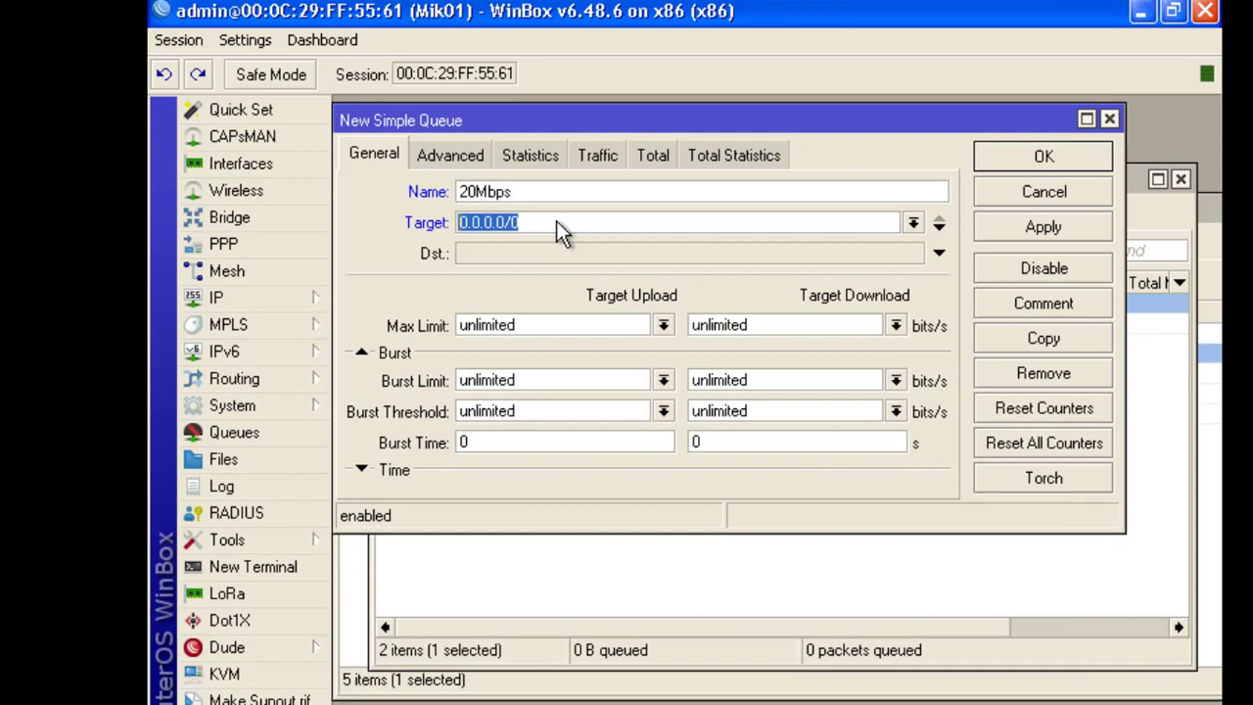
type("192.168.3.0")
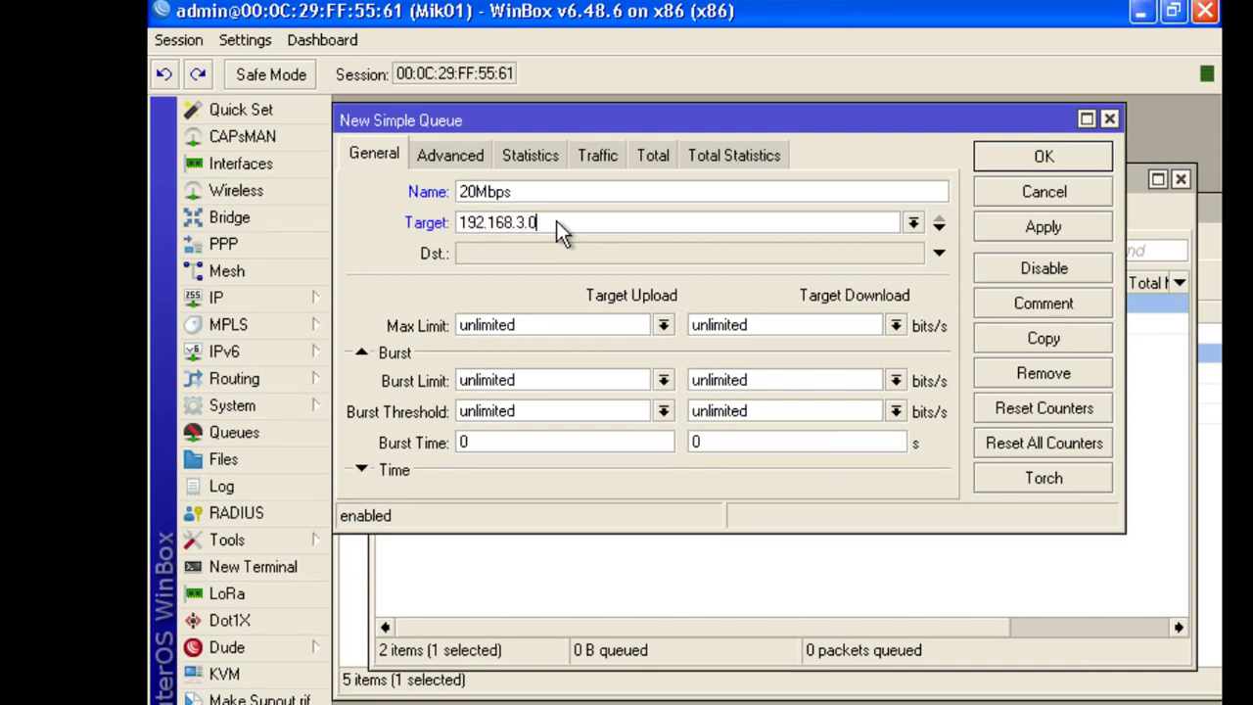
type("/24")
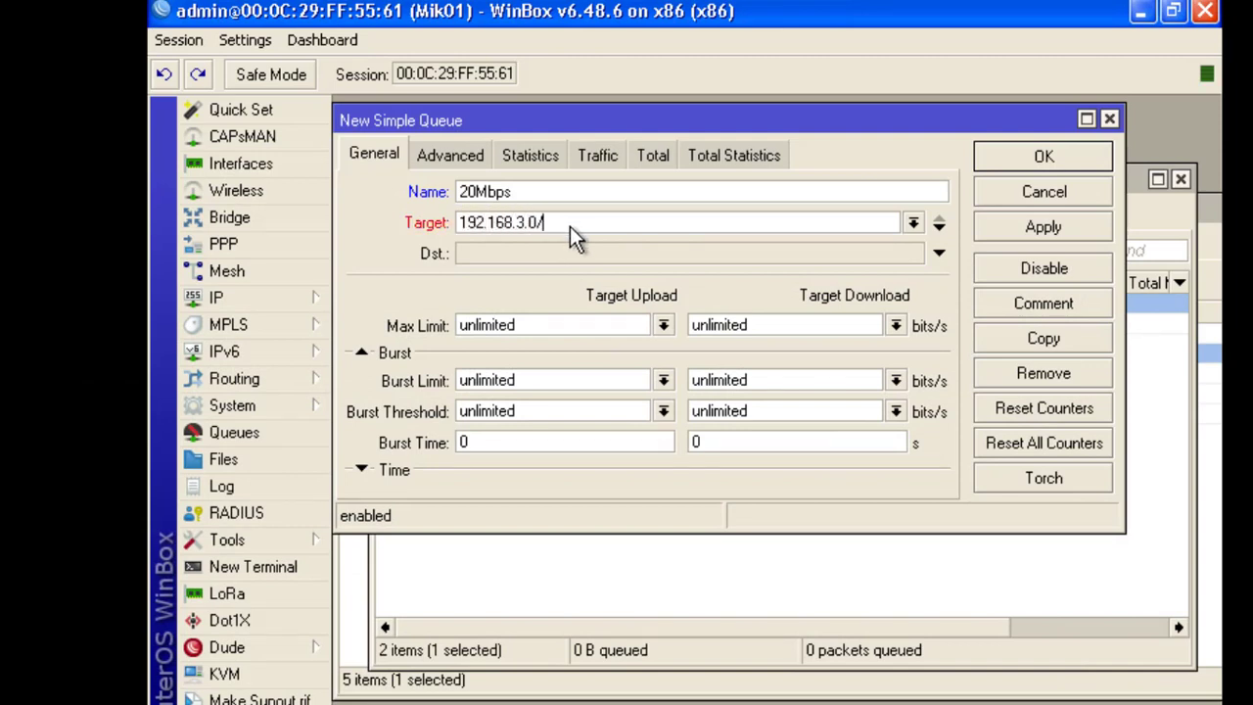
left_click(1049, 226)
left_click(1053, 158)
left_click(483, 342)
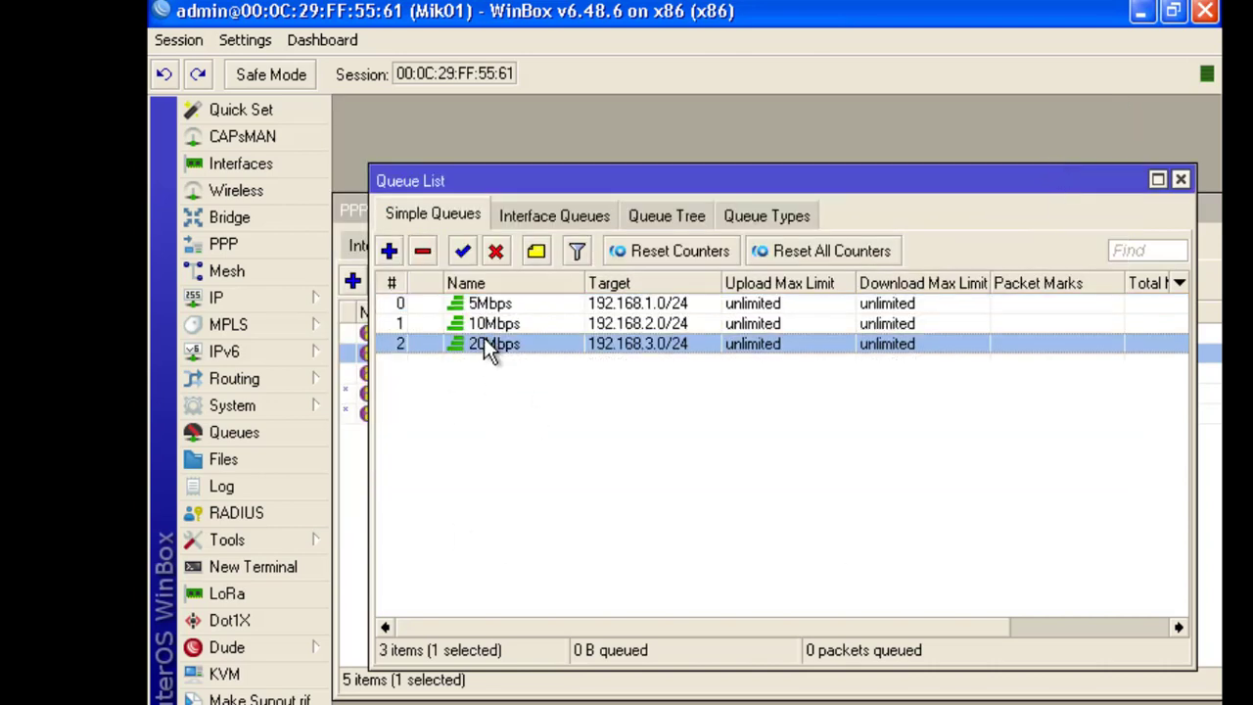
left_click(483, 327)
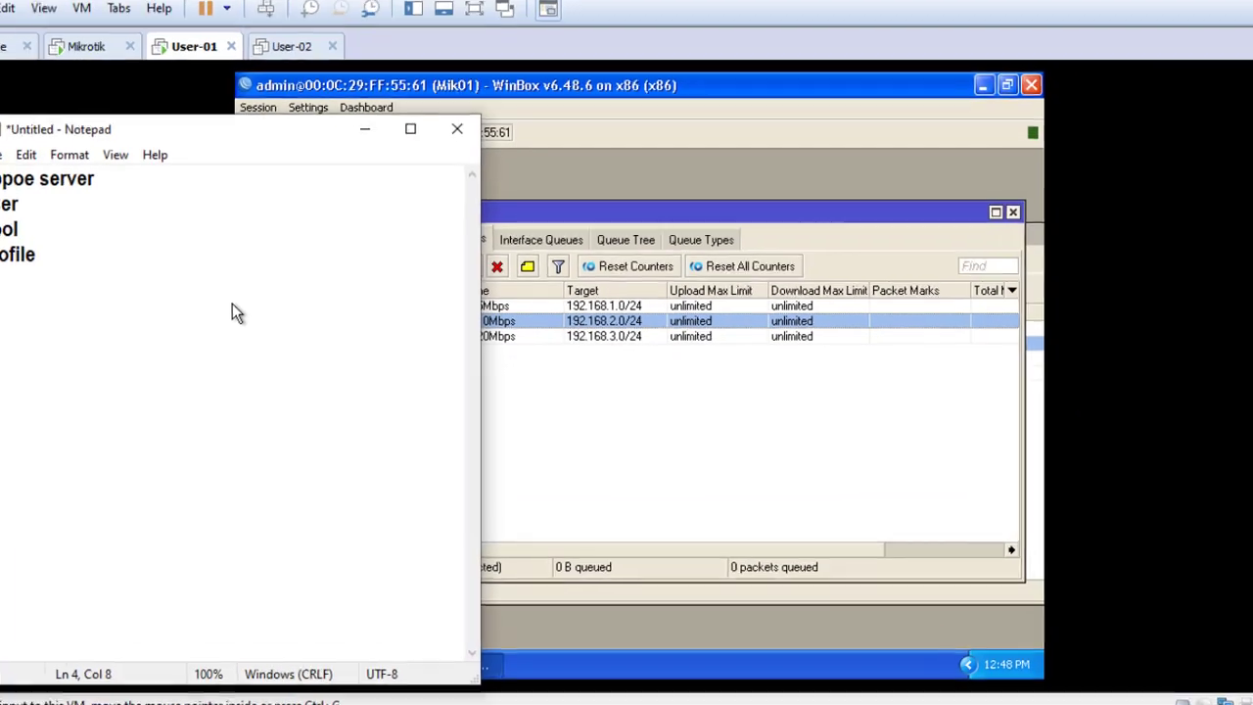
Append 'simple queue' as a new line in the Notepad notes and minimise them
key("Return")
type("simple ")
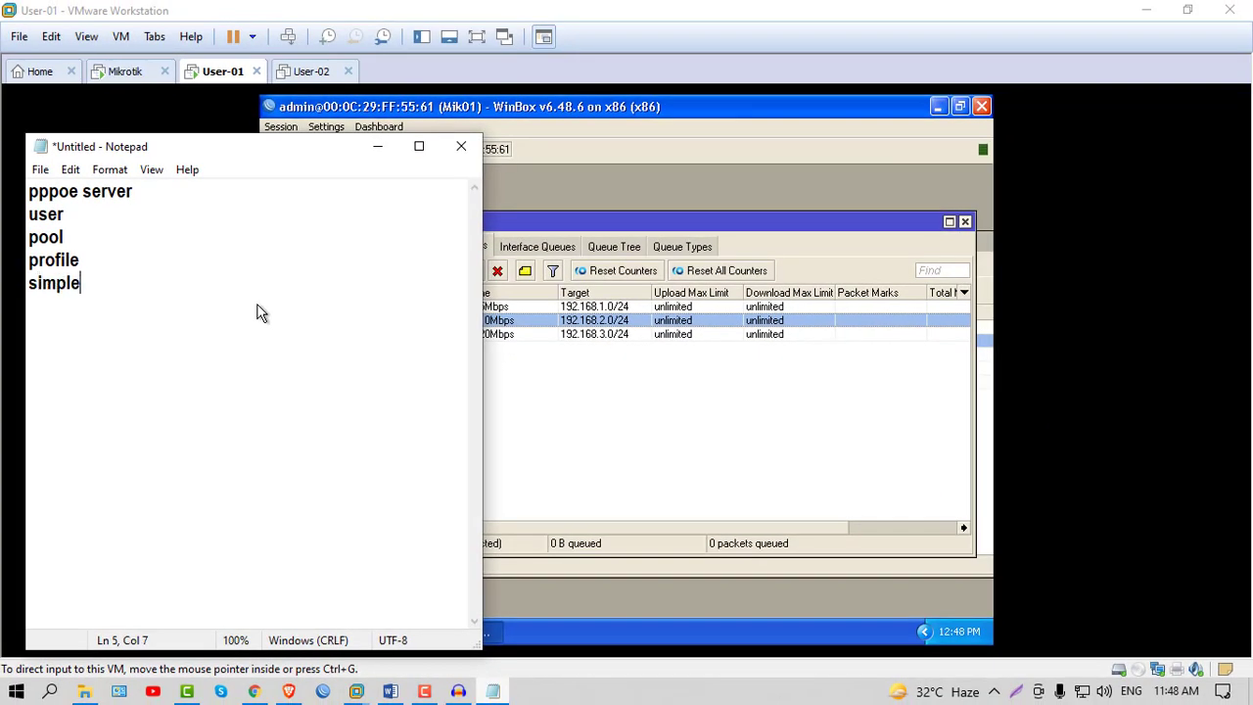
type("queue")
left_click(380, 147)
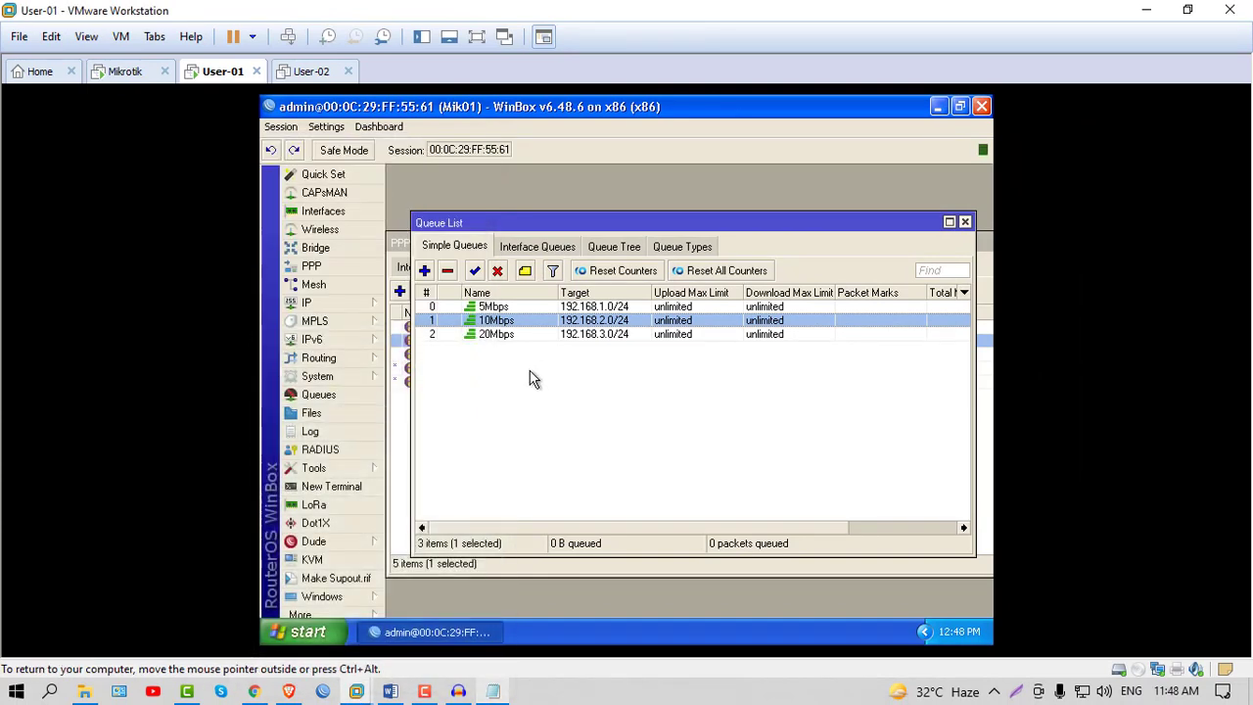
Review the 5Mbps, 10Mbps and 20Mbps queues in WinBox's Queue List
left_click(486, 309)
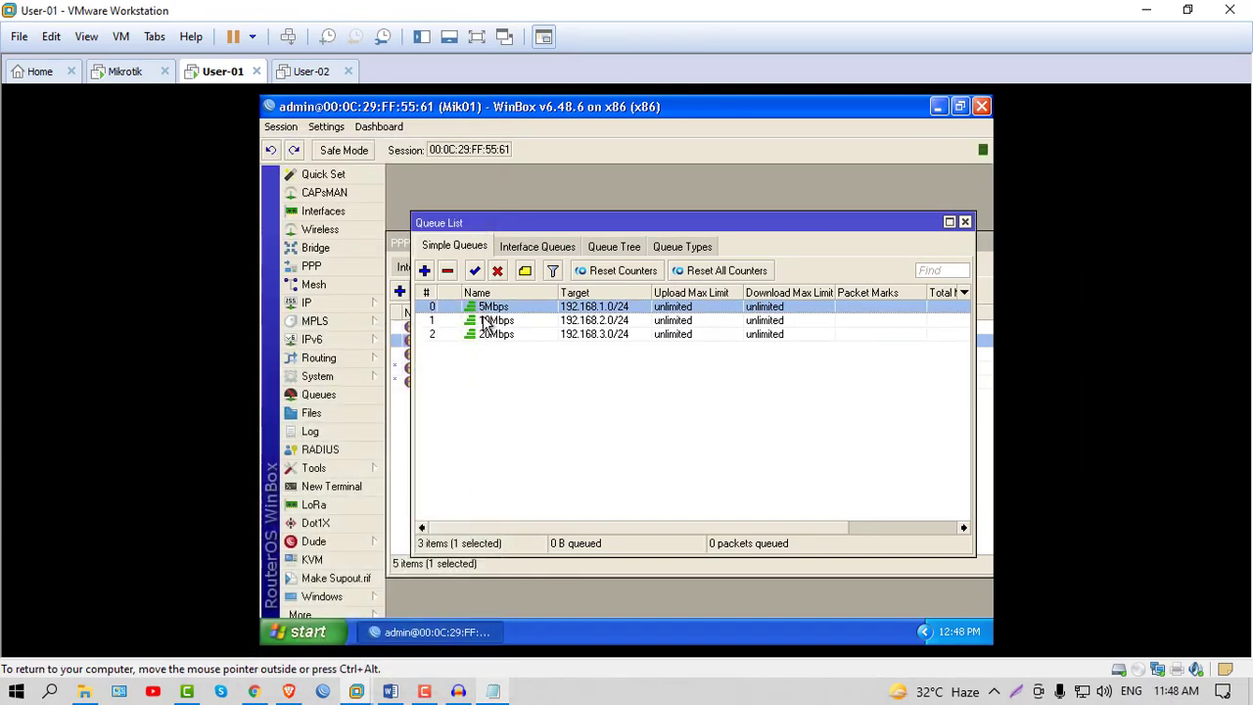
left_click(487, 322)
left_click(488, 335)
left_click(486, 321)
left_click(478, 308)
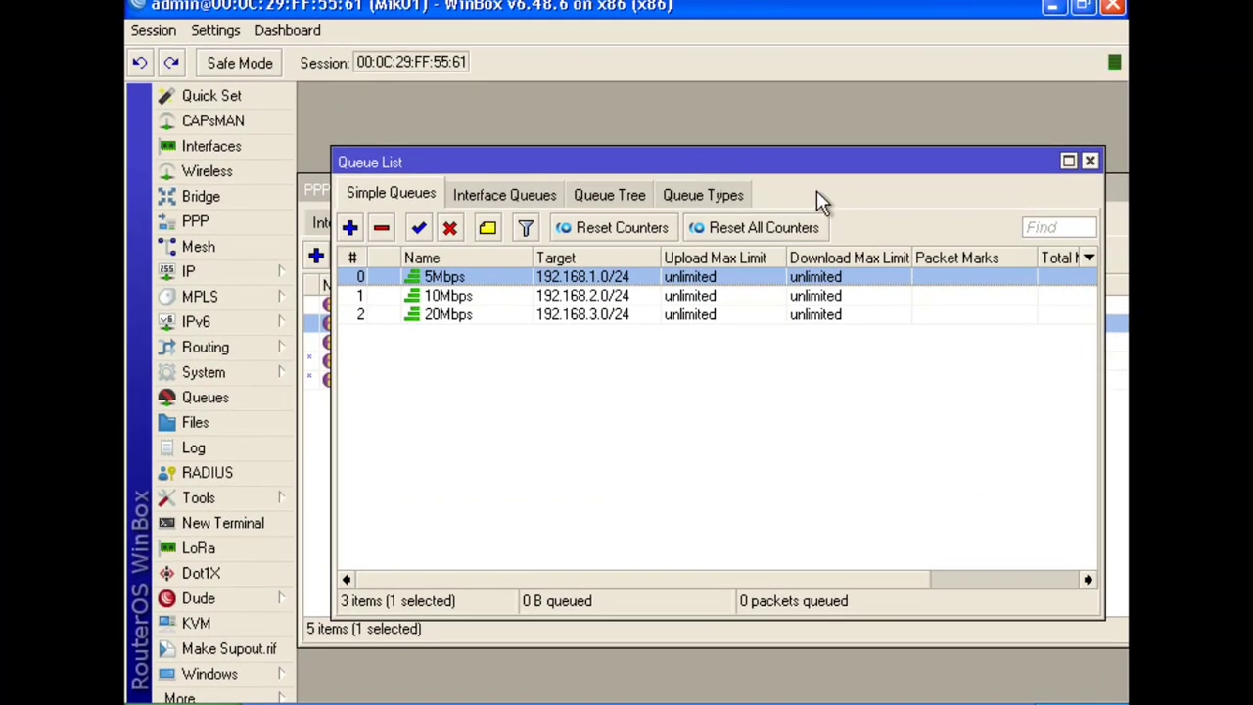
Open a New Queue Type form and check the diagram's speed labels
left_click_drag(755, 167, 728, 188)
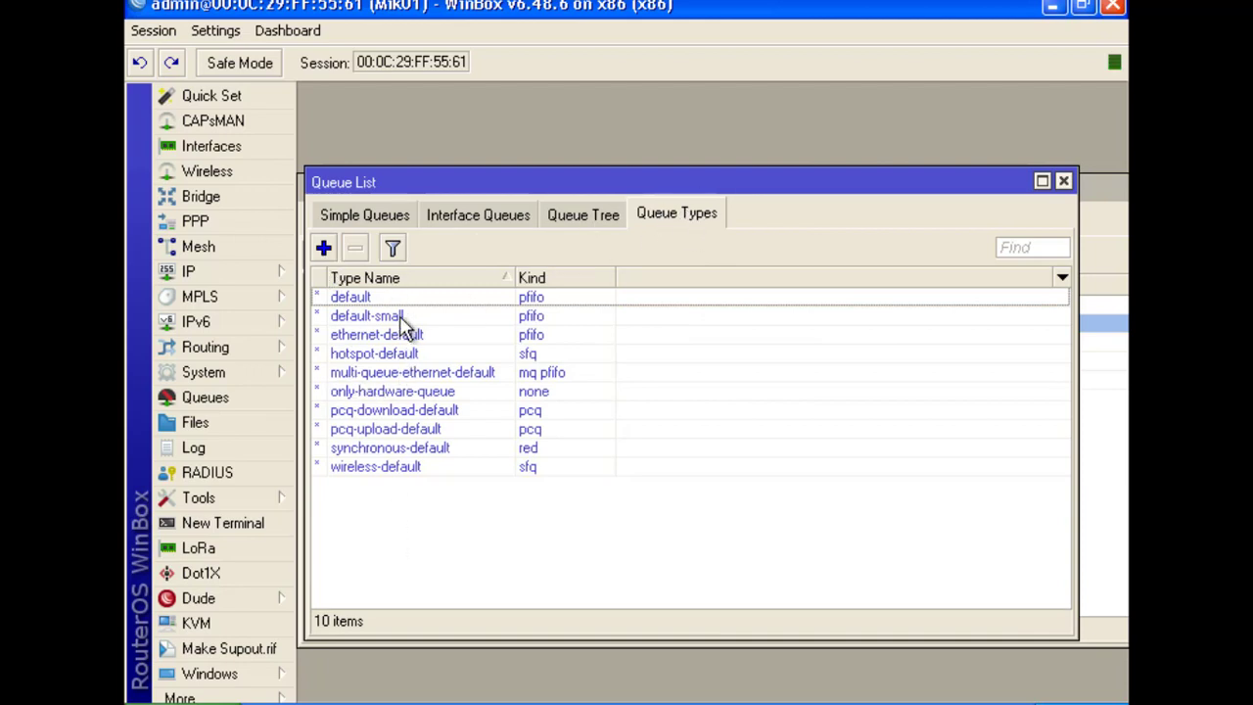
left_click(323, 248)
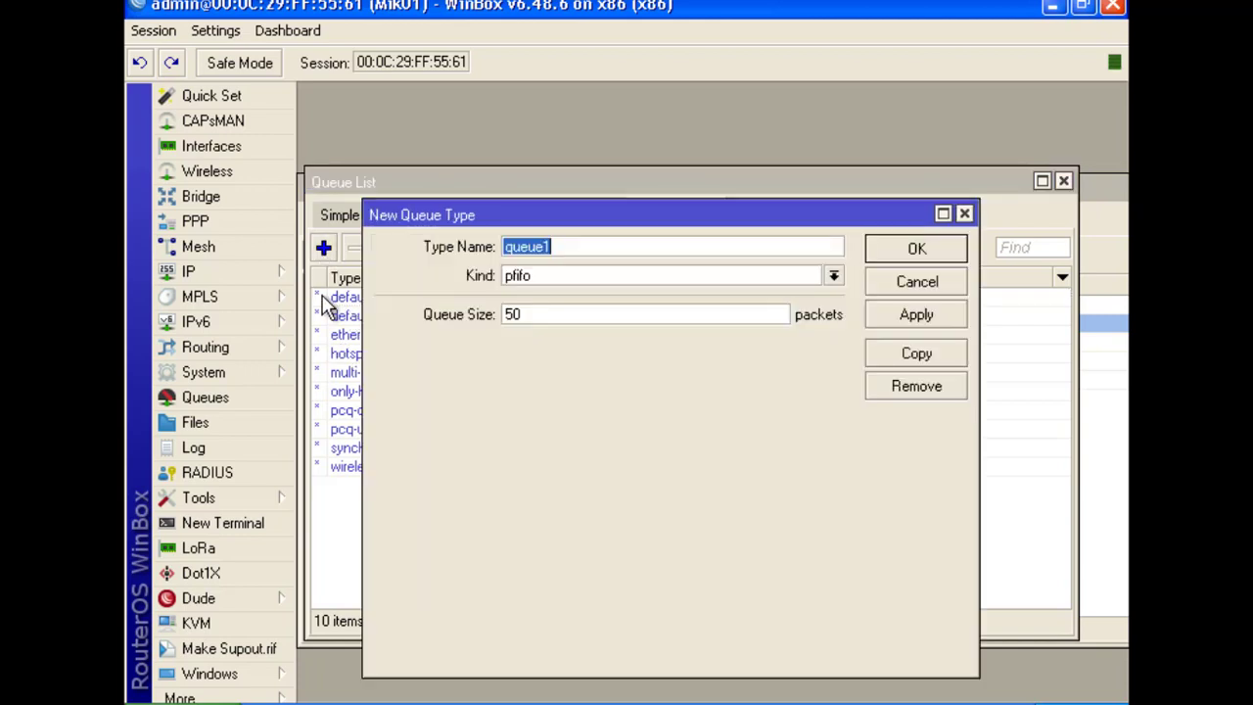
left_click_drag(541, 226, 569, 195)
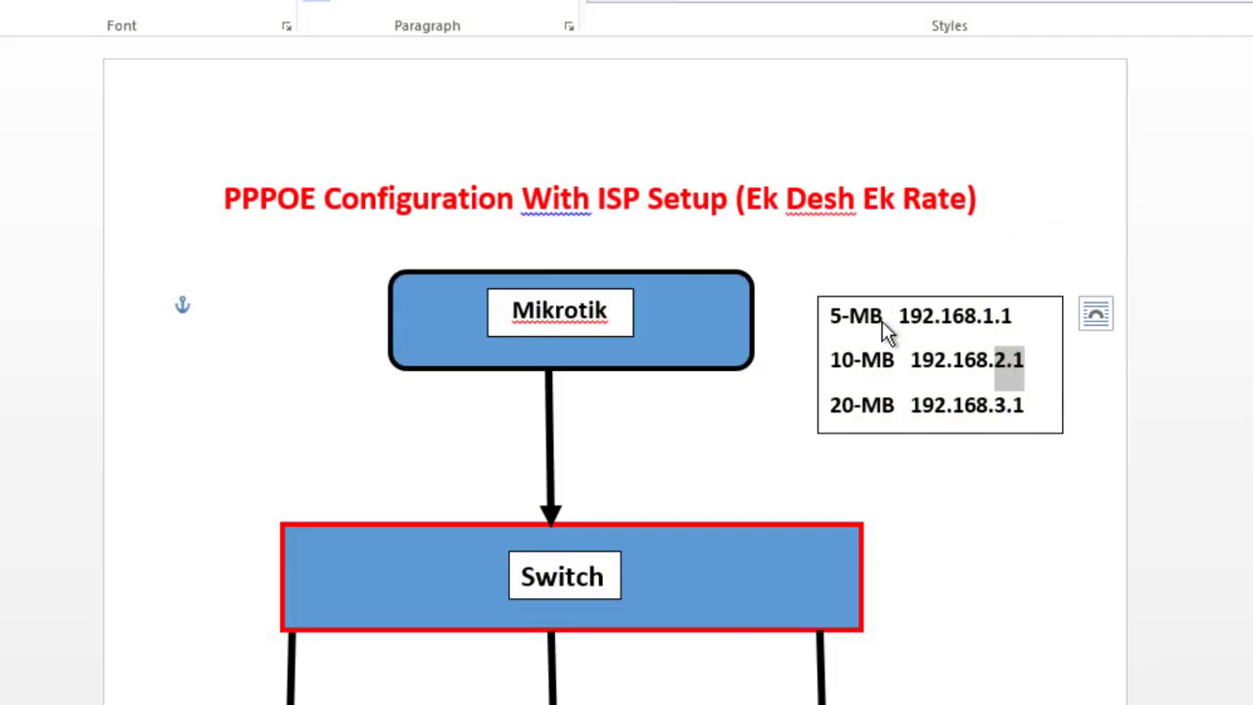
left_click_drag(886, 323, 838, 323)
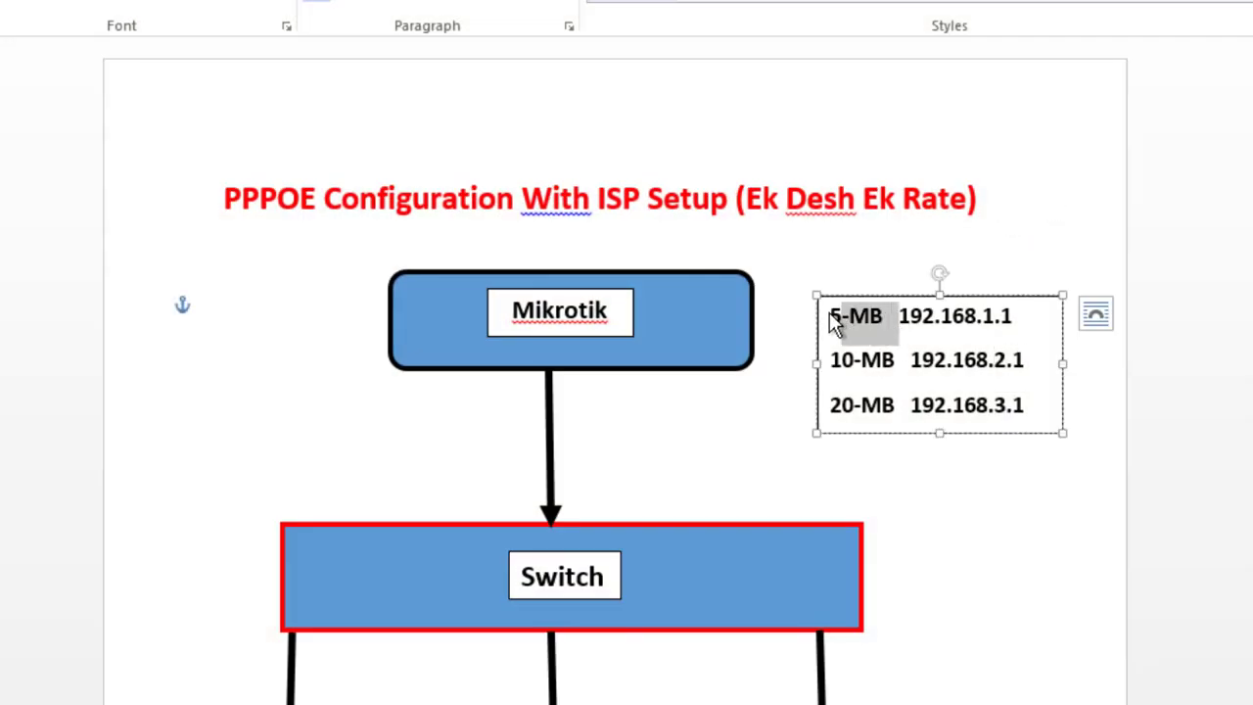
left_click(874, 326)
left_click_drag(875, 324, 831, 319)
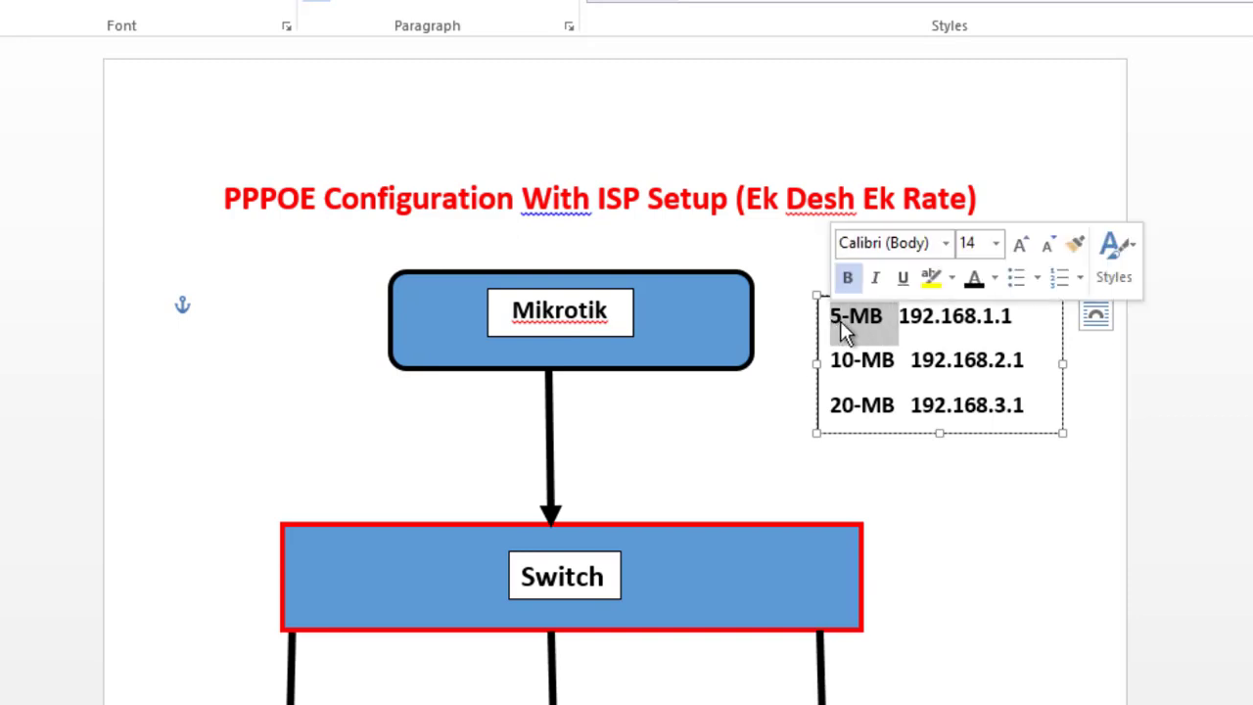
left_click(879, 327)
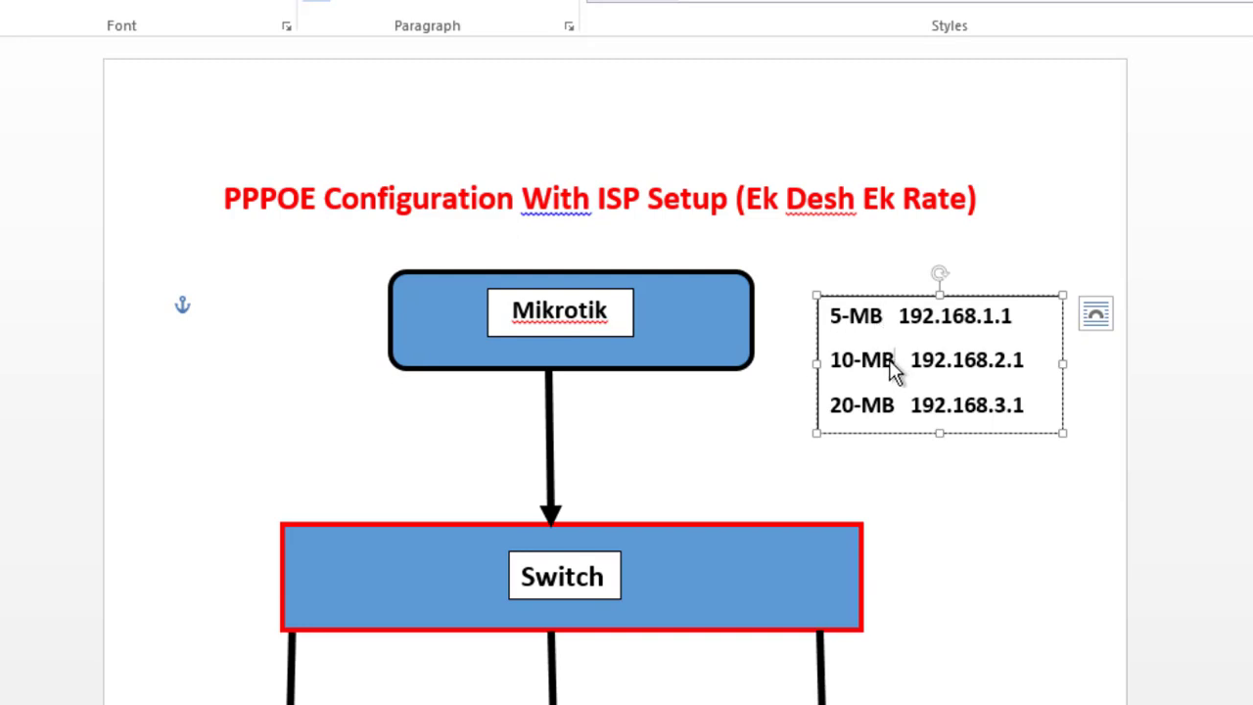
left_click_drag(902, 372, 844, 372)
left_click_drag(877, 417, 831, 415)
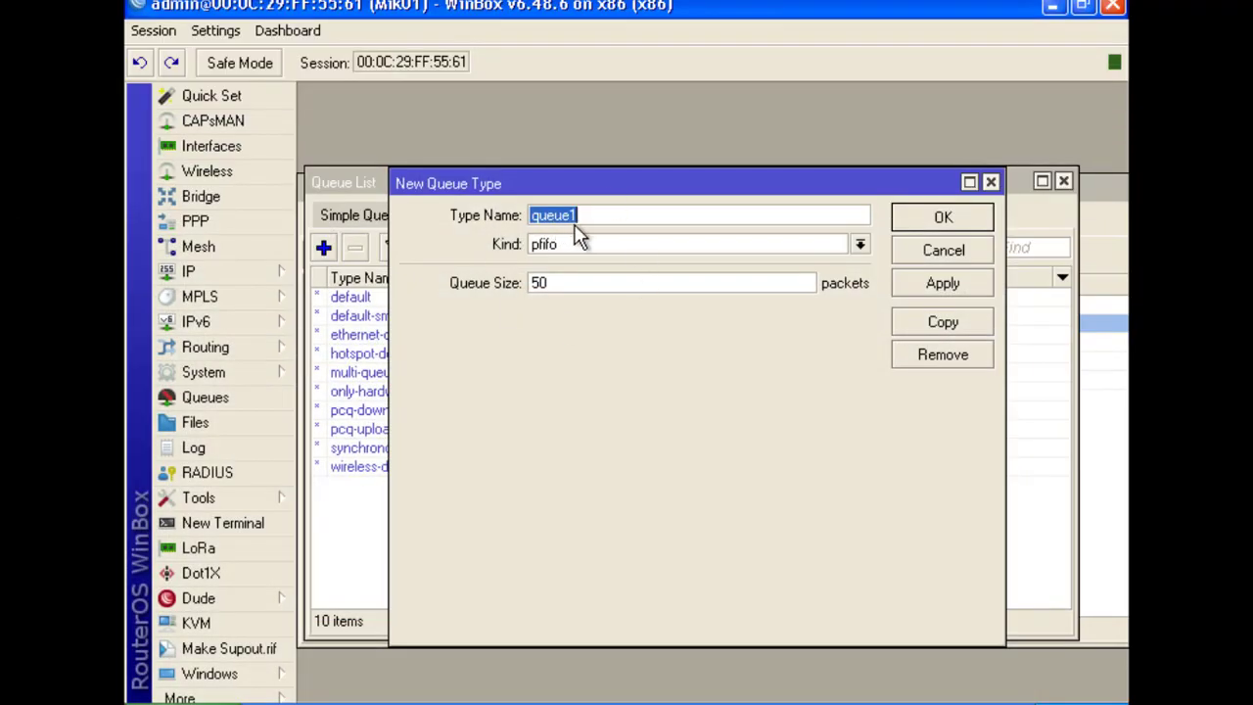
Name the new queue type 5M_Upload and choose pcq as its kind
type("5M_")
left_click(861, 245)
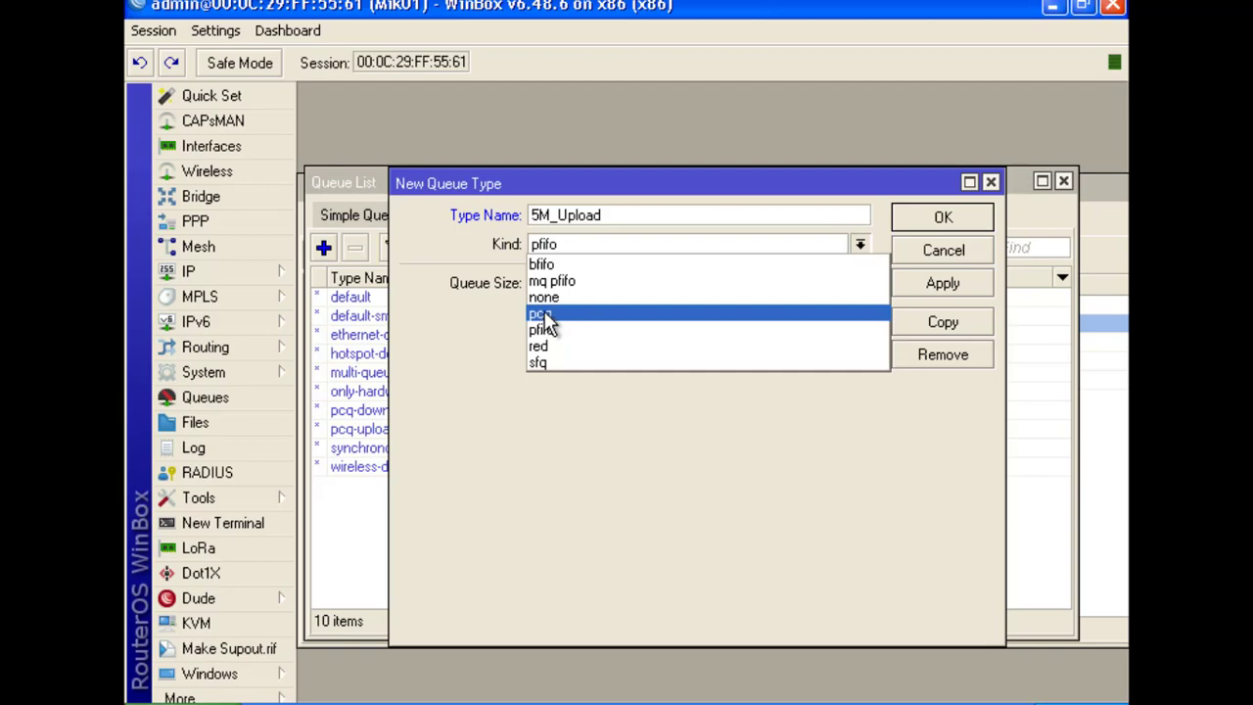
left_click(544, 315)
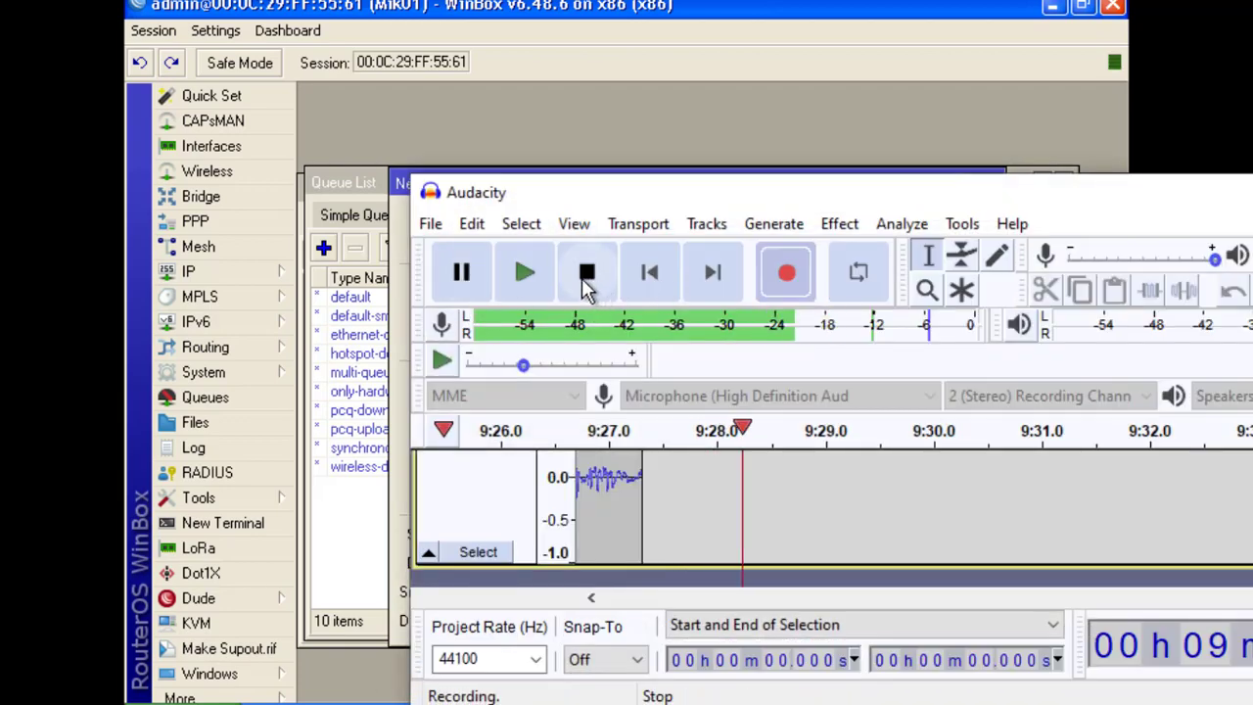
Stop the Audacity recording and start recording again
left_click(585, 274)
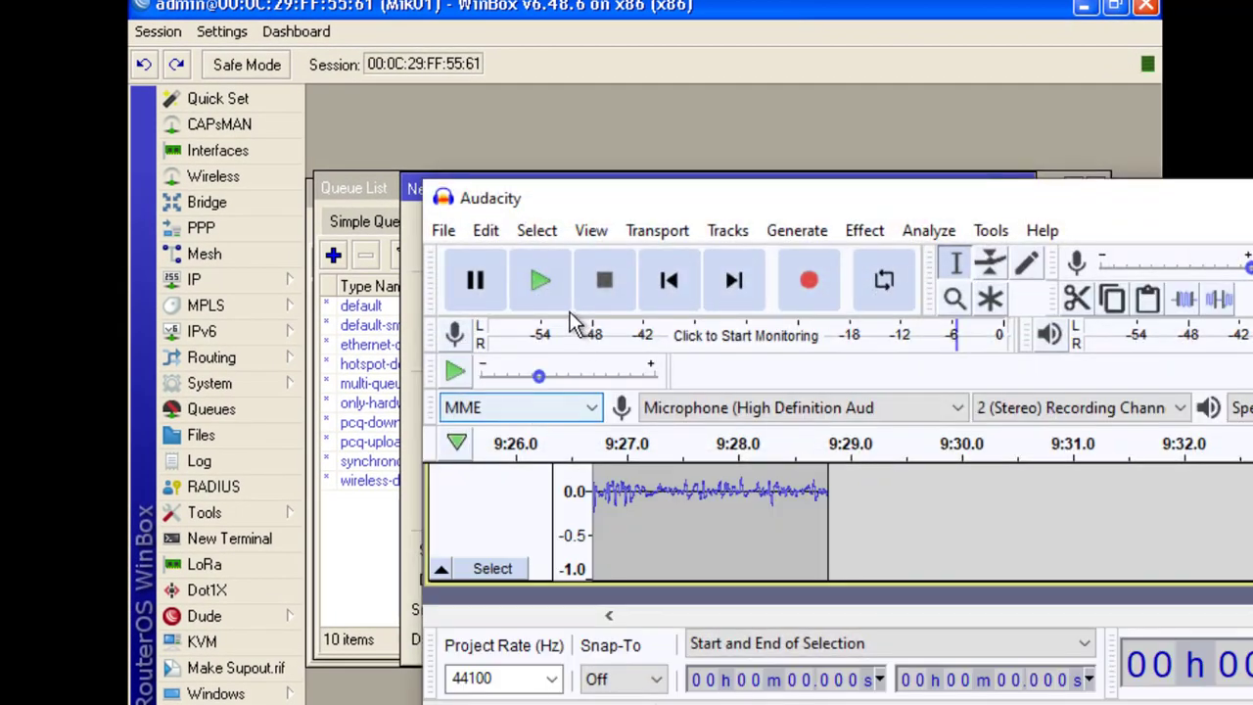
left_click(809, 281)
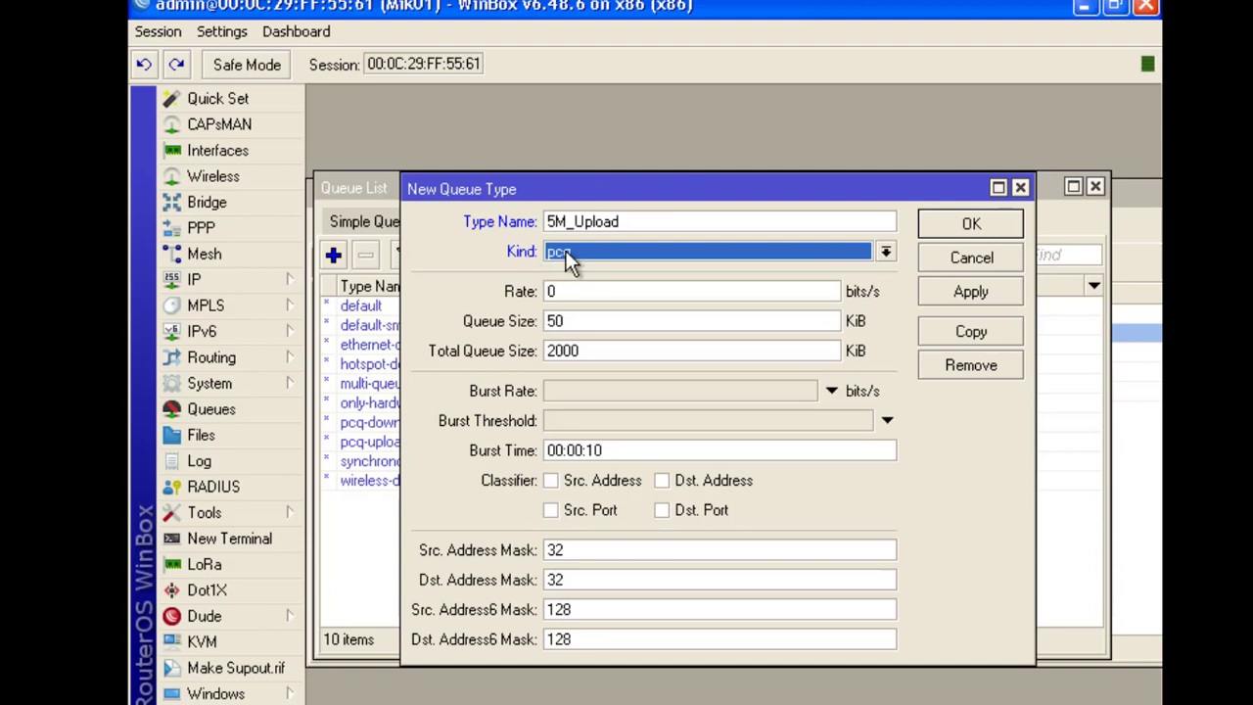
Give 5M_Upload a 5M rate, classify by source address, and save it
key("Tab")
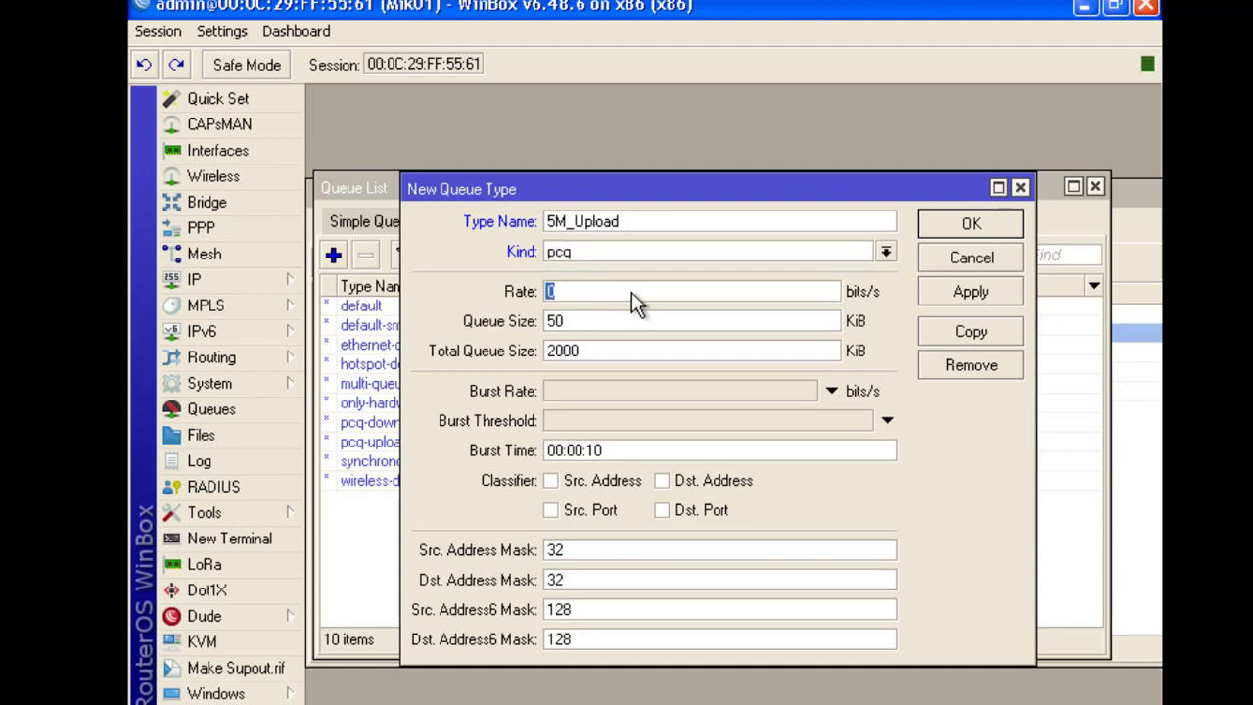
type("5M")
left_click_drag(632, 222, 546, 223)
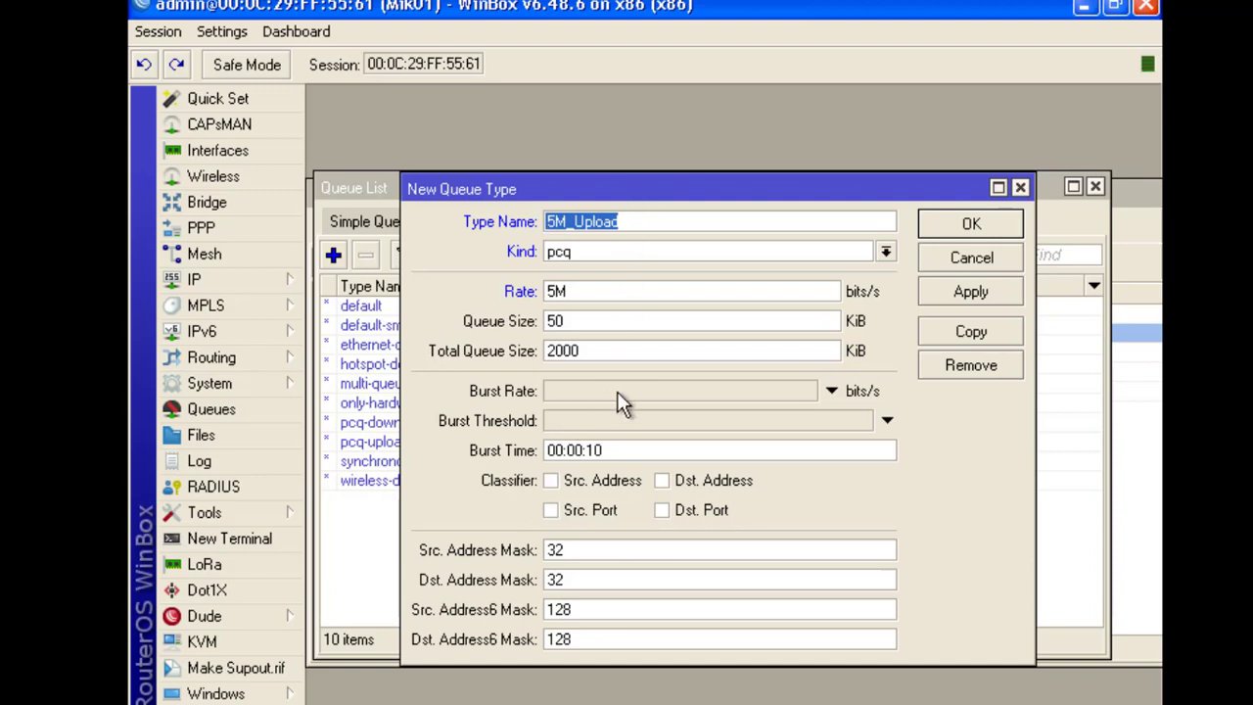
left_click(551, 482)
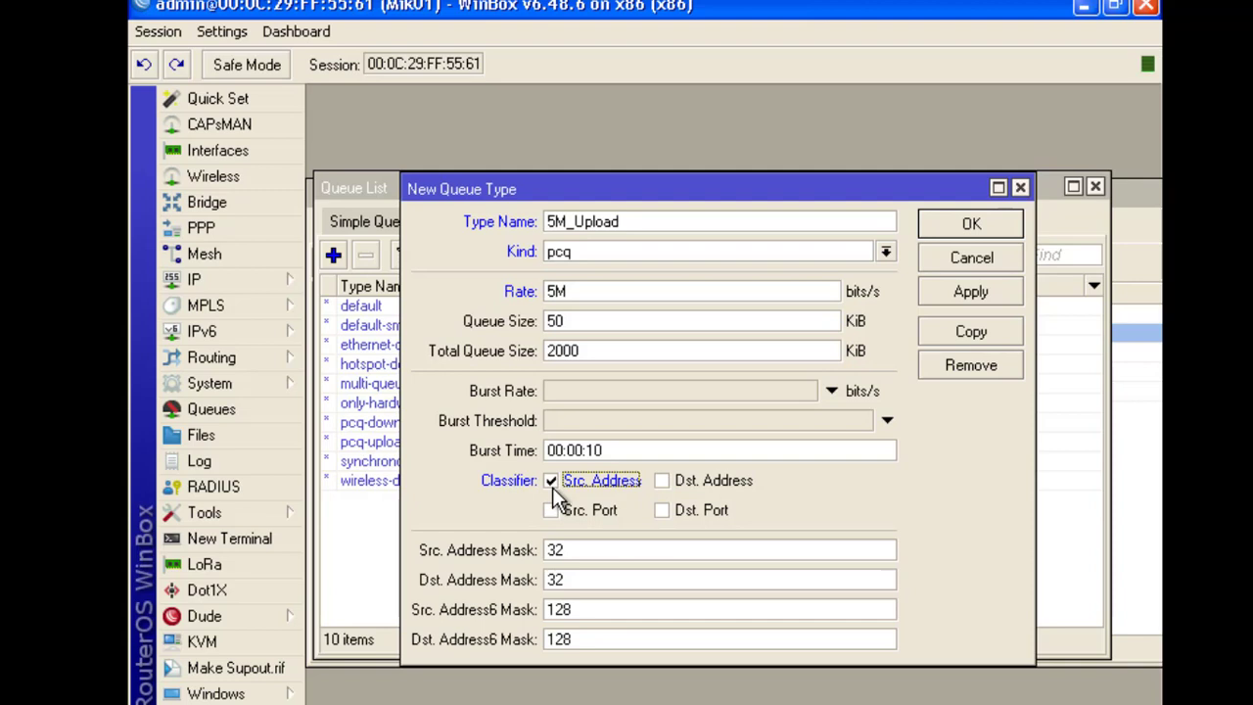
left_click_drag(642, 222, 535, 222)
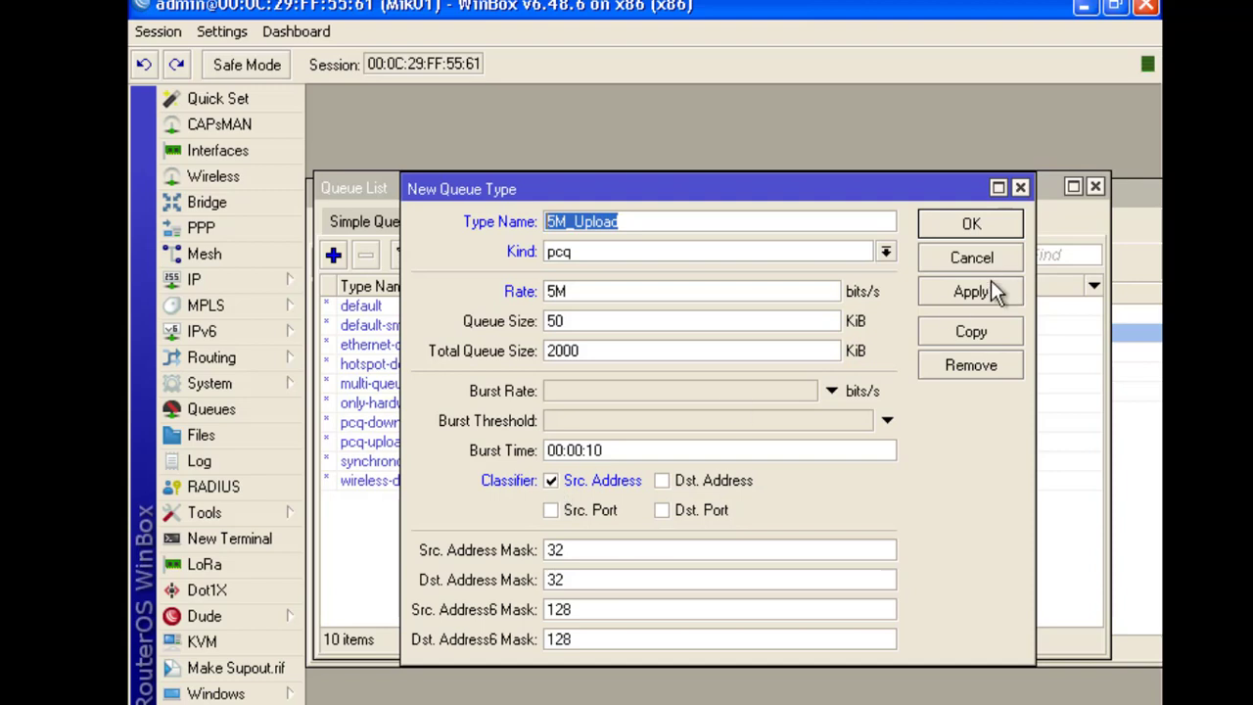
left_click(964, 293)
left_click(970, 225)
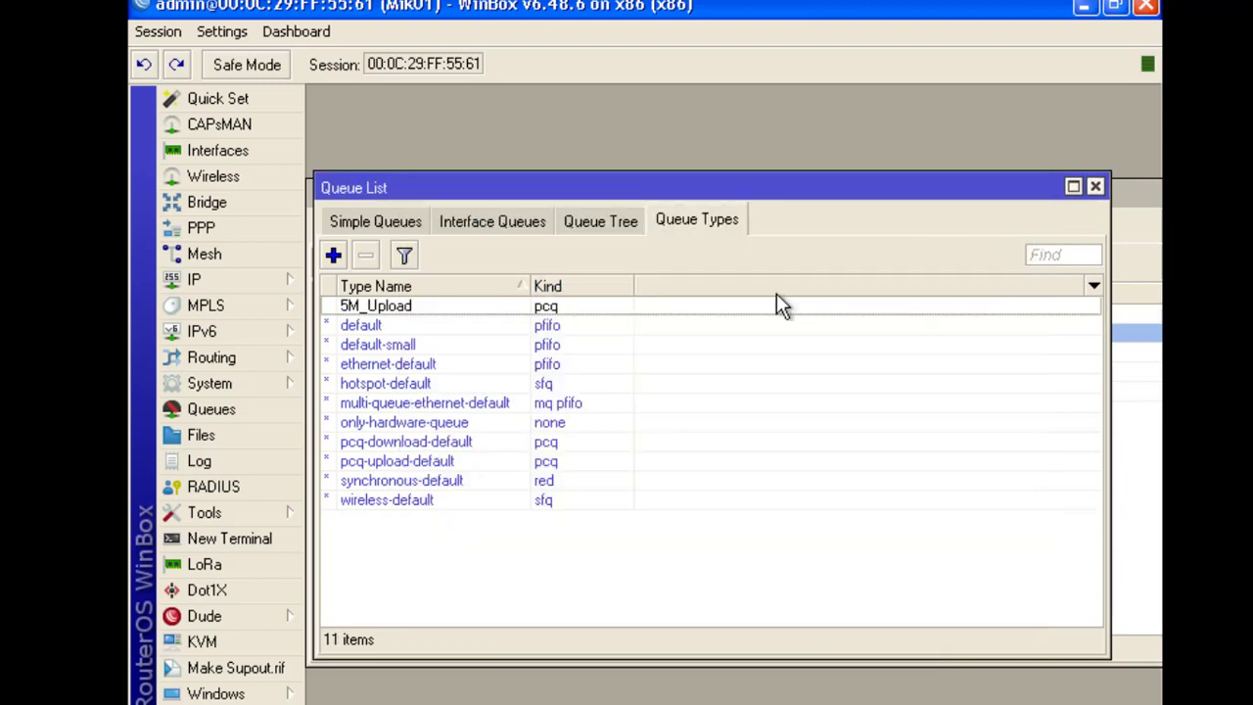
left_click(374, 308)
Create queue type 5M_Download: kind pcq, rate 5M, classified by Dst. Address
left_click(333, 256)
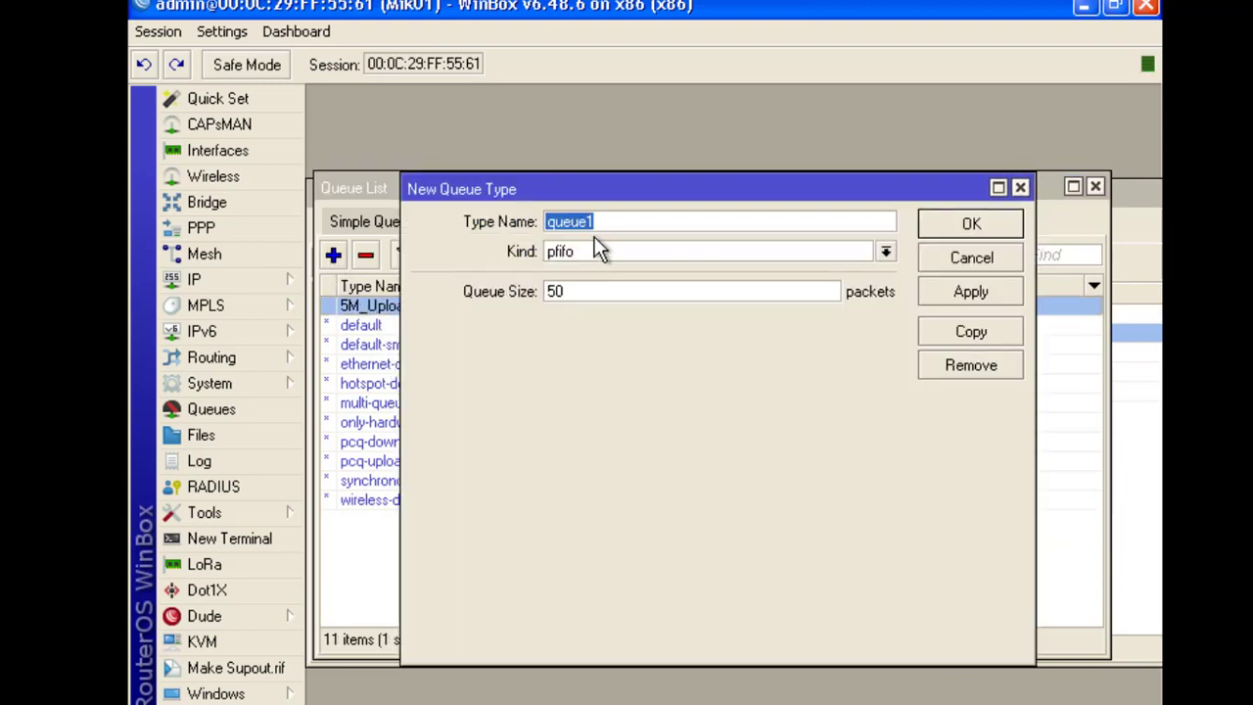
type("5M_d")
key("BackSpace")
type("Download")
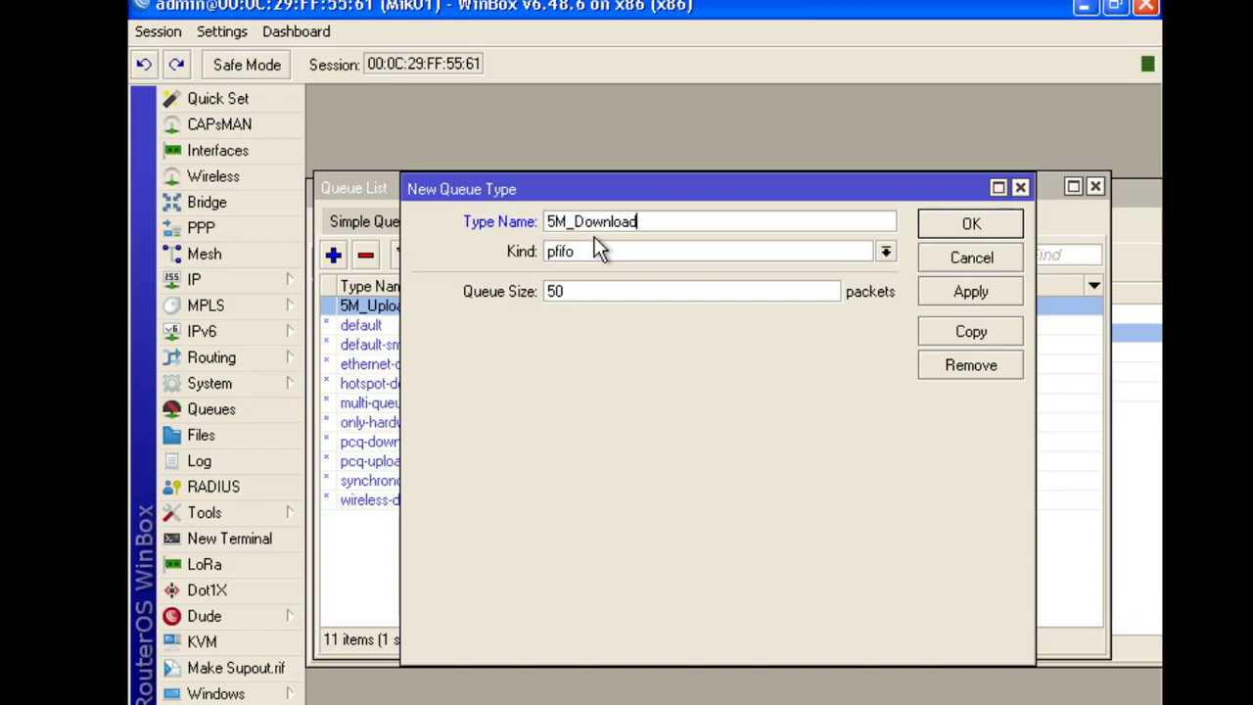
left_click(578, 255)
left_click(563, 323)
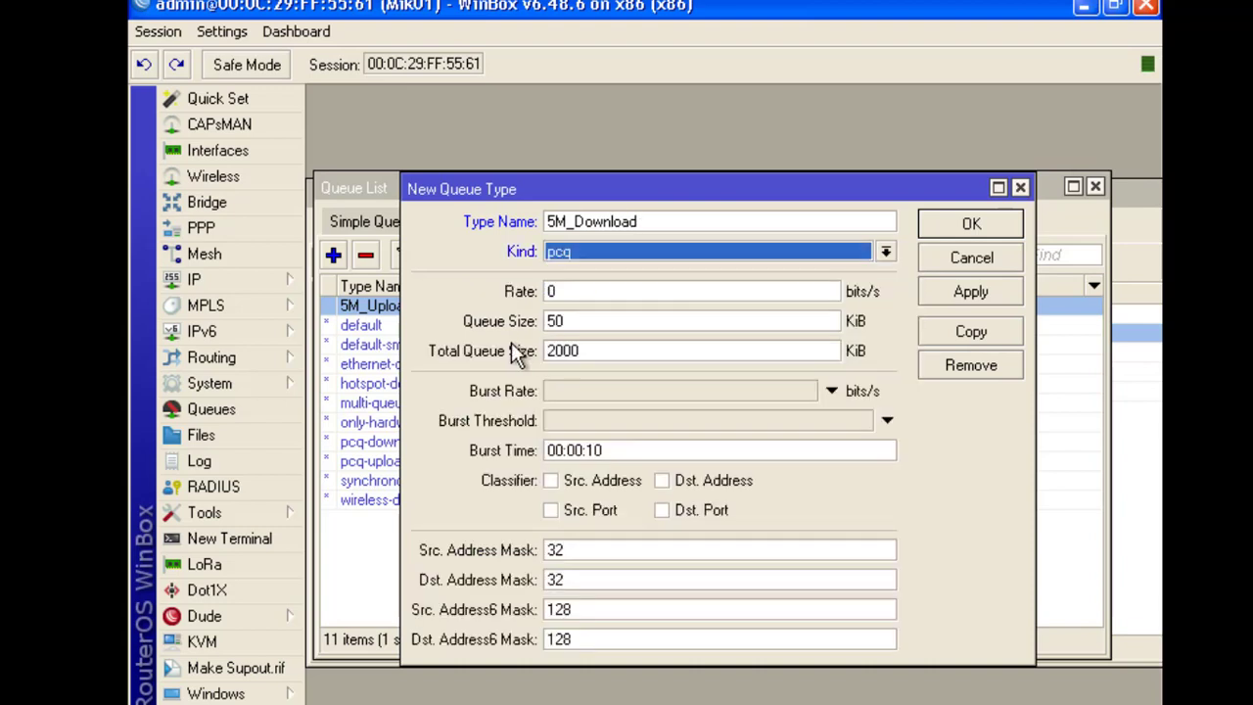
key("Tab")
type("5")
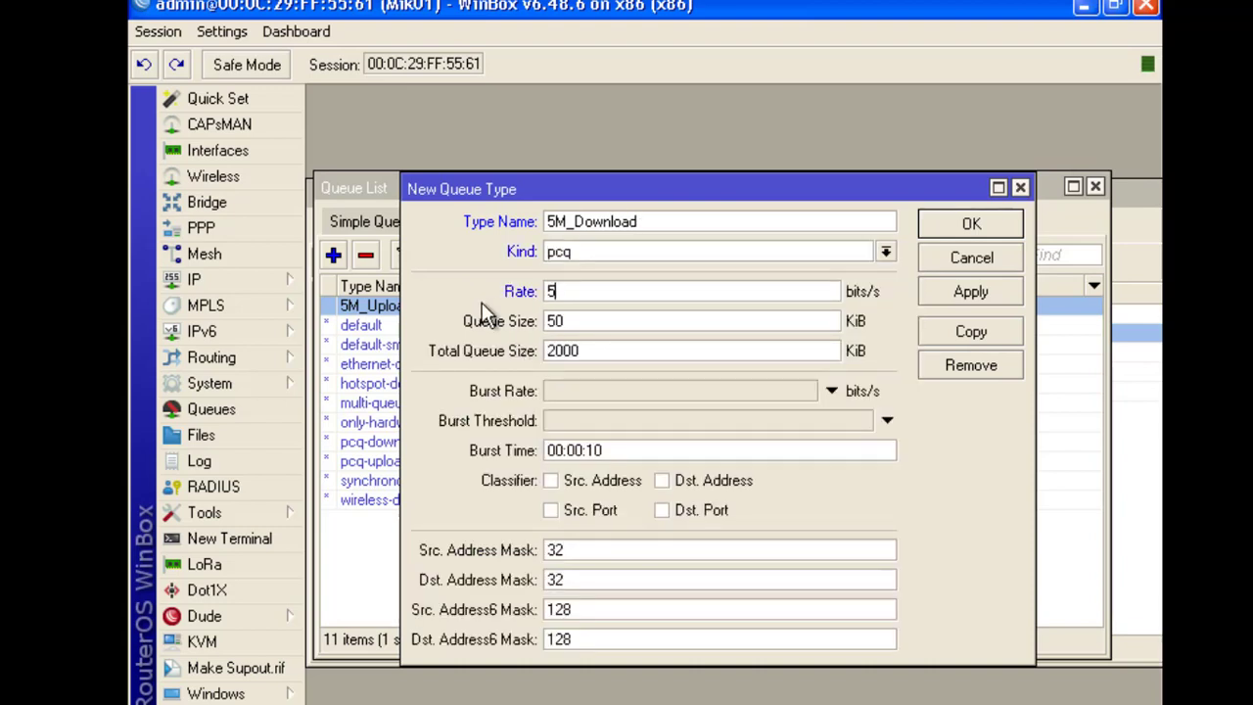
type("M")
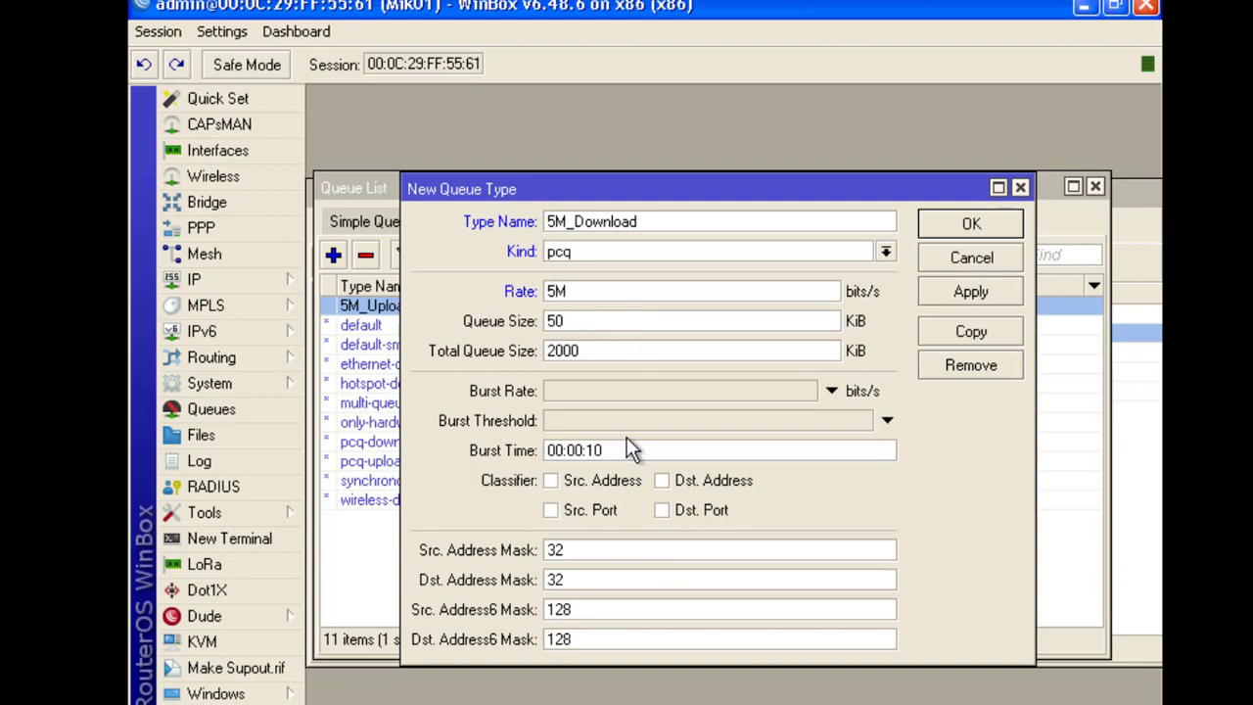
left_click_drag(572, 228, 543, 228)
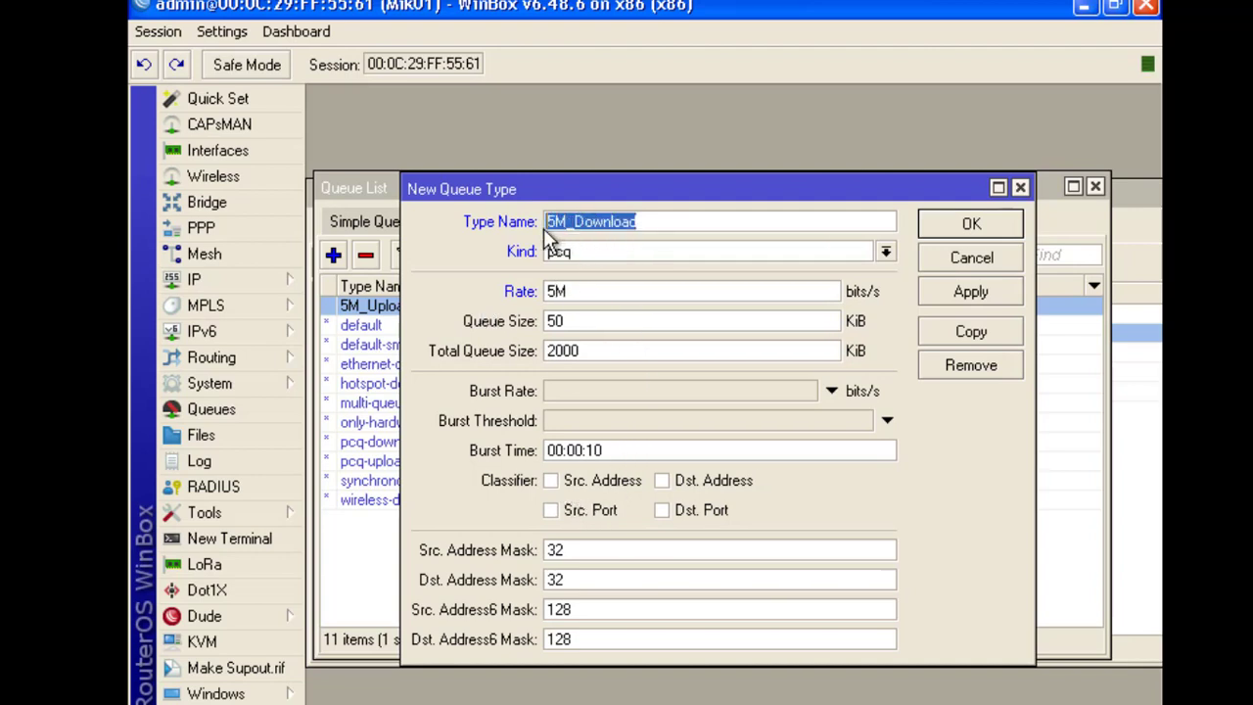
left_click(663, 481)
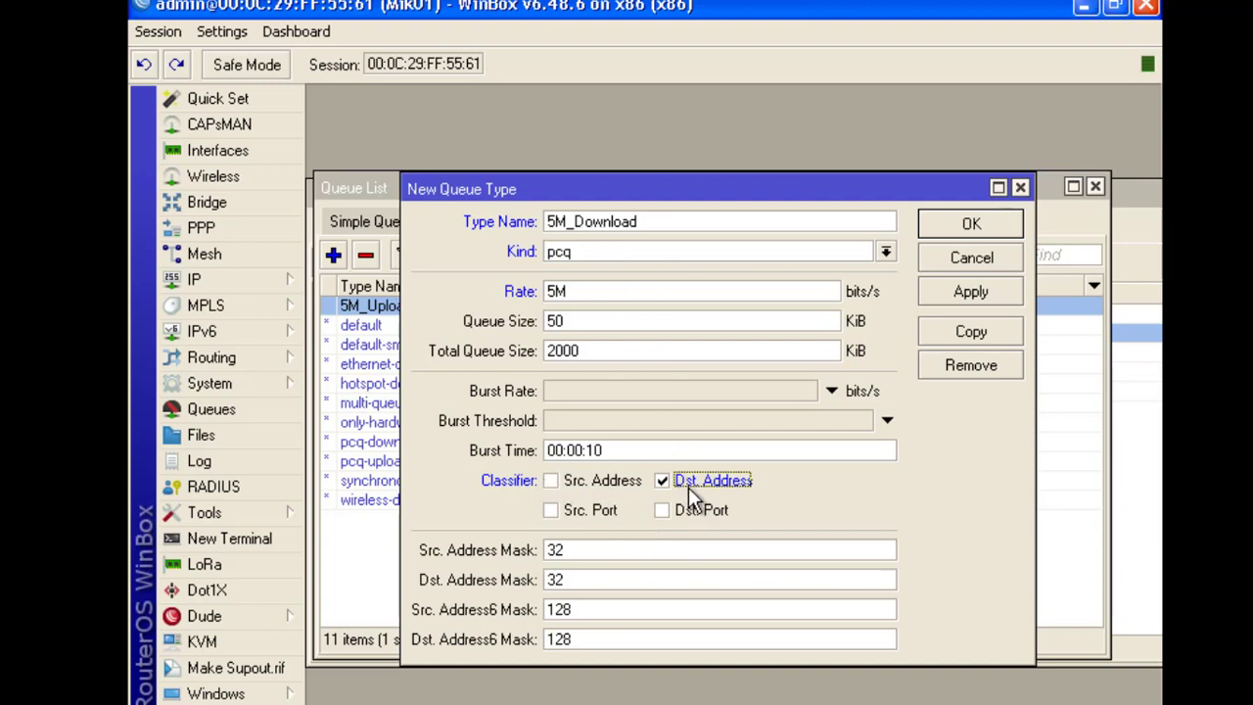
left_click(964, 292)
left_click(967, 224)
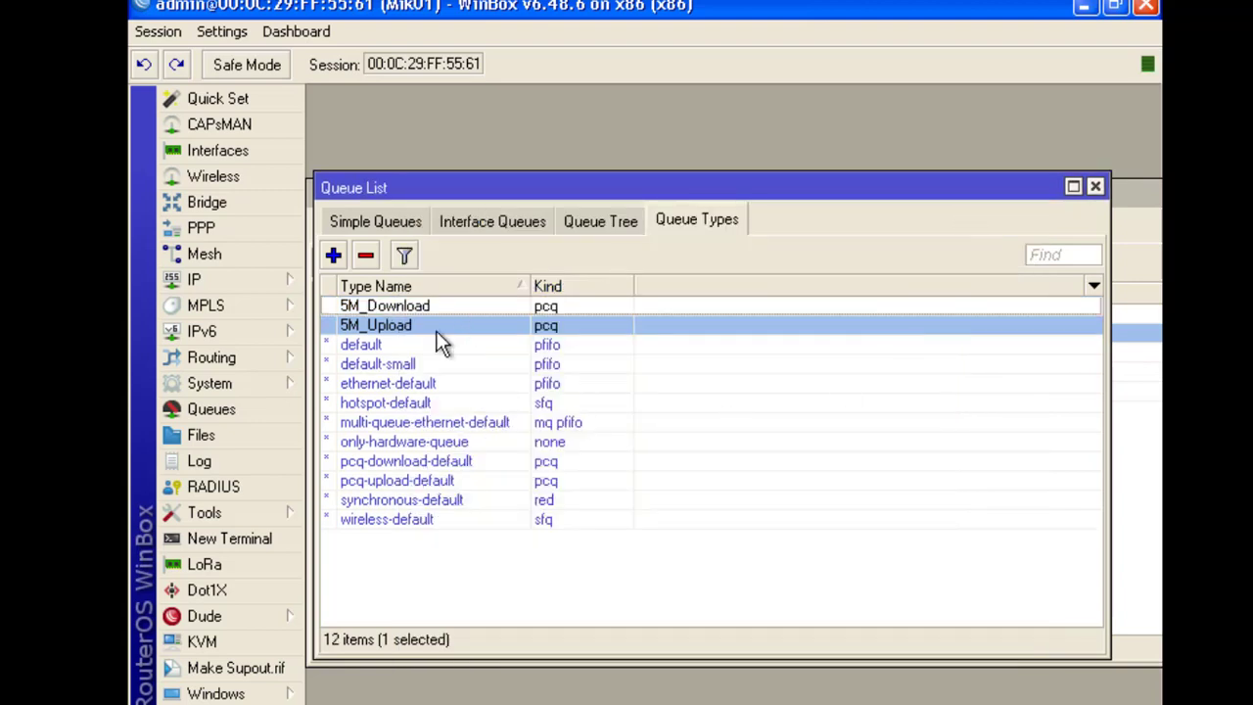
Add a 10M_Upload pcq queue type with 10M rate, classified by source address
left_click(376, 305)
left_click(333, 255)
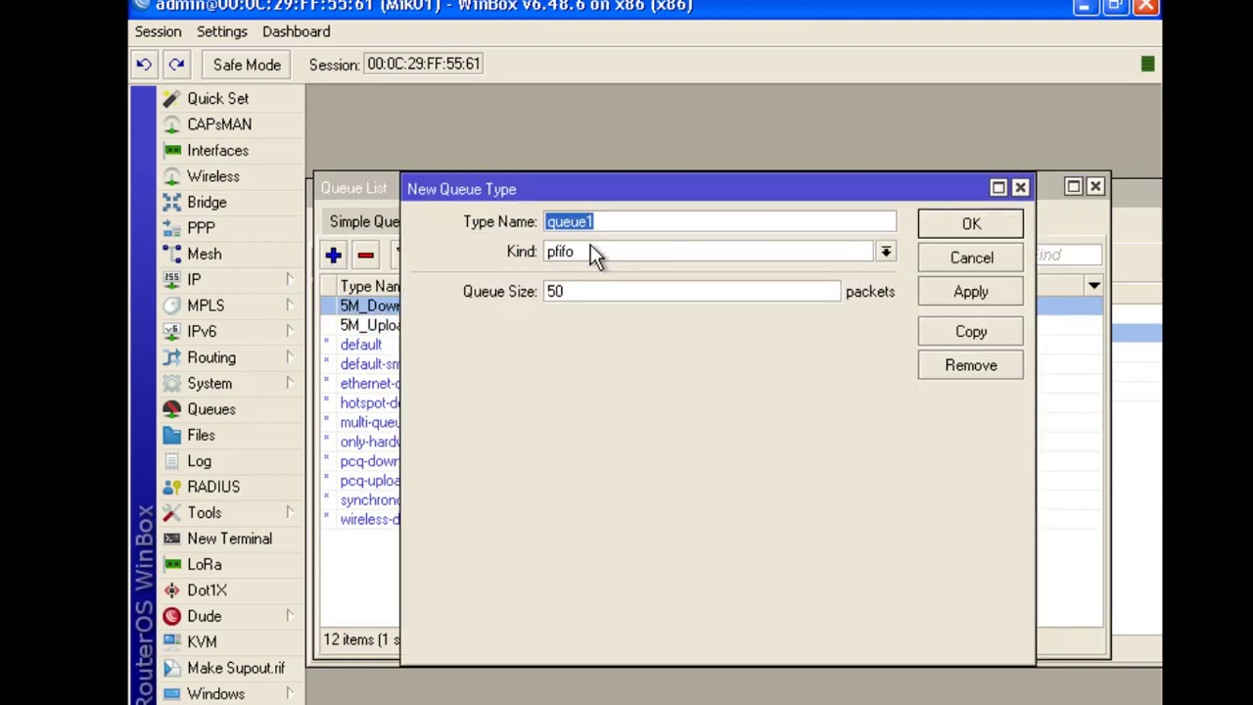
type("10M")
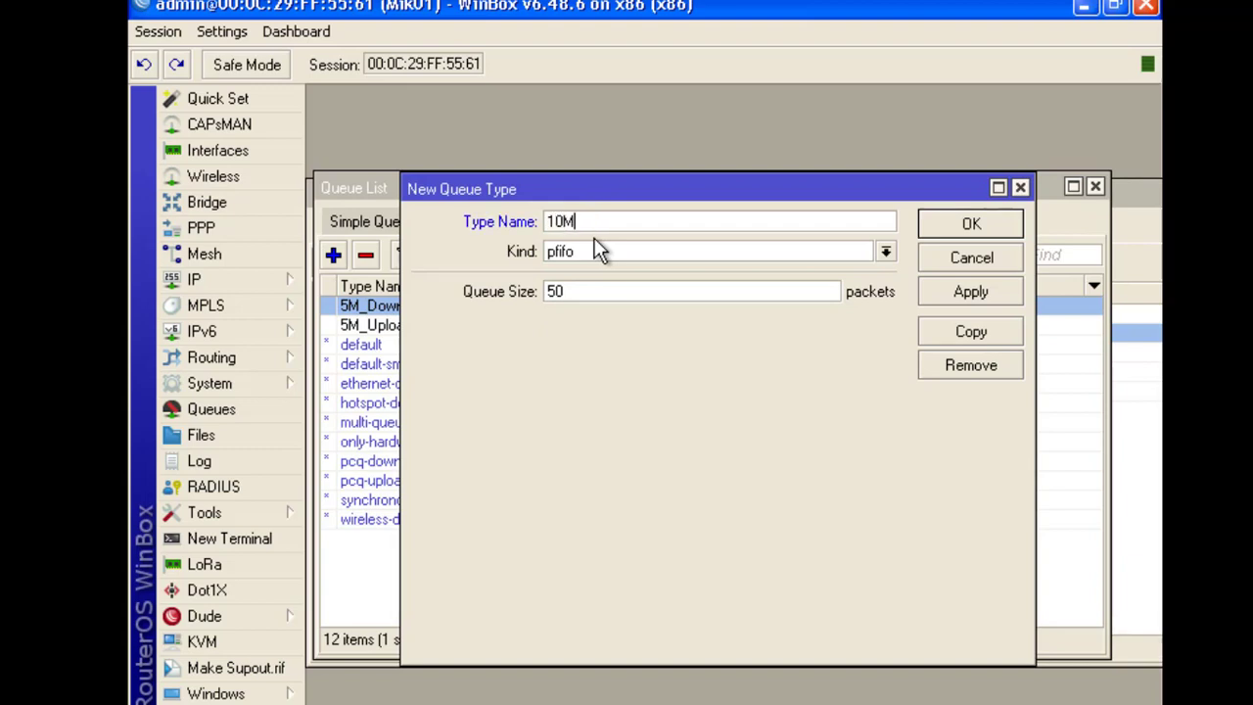
type("_Upload")
left_click(599, 244)
left_click(565, 317)
left_click(571, 294)
key("BackSpace")
type("10M")
left_click(549, 481)
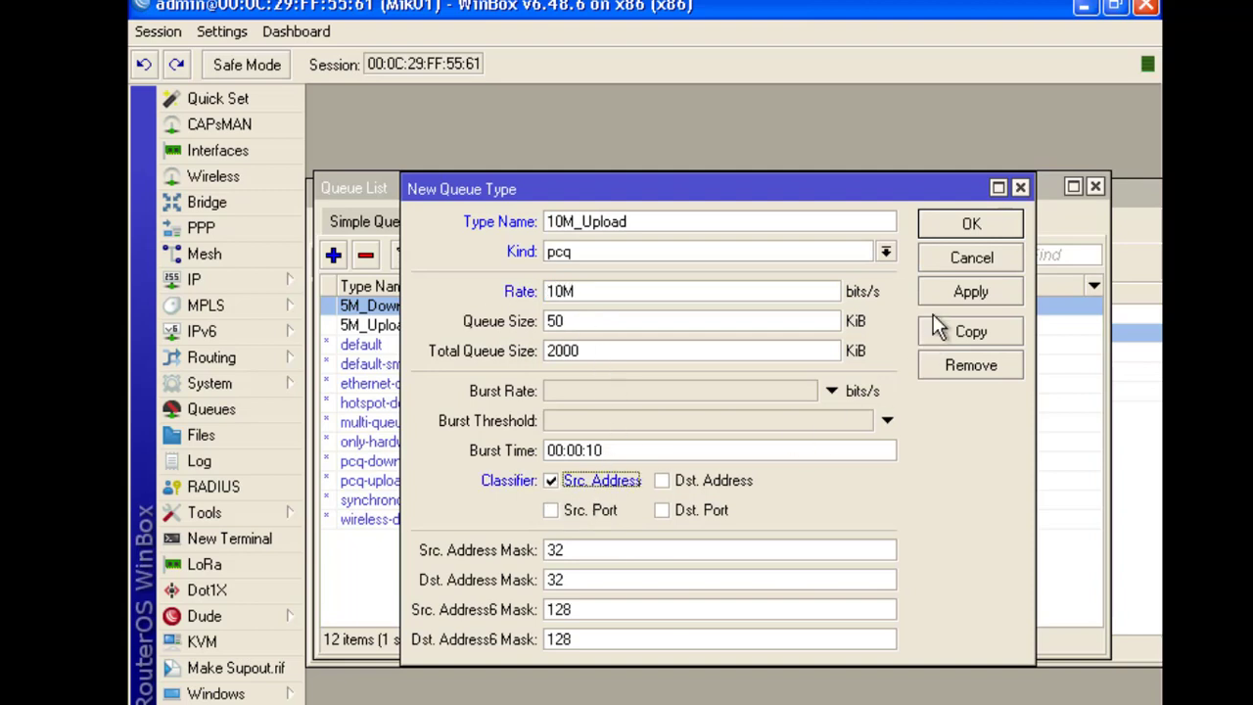
left_click(970, 289)
left_click(983, 224)
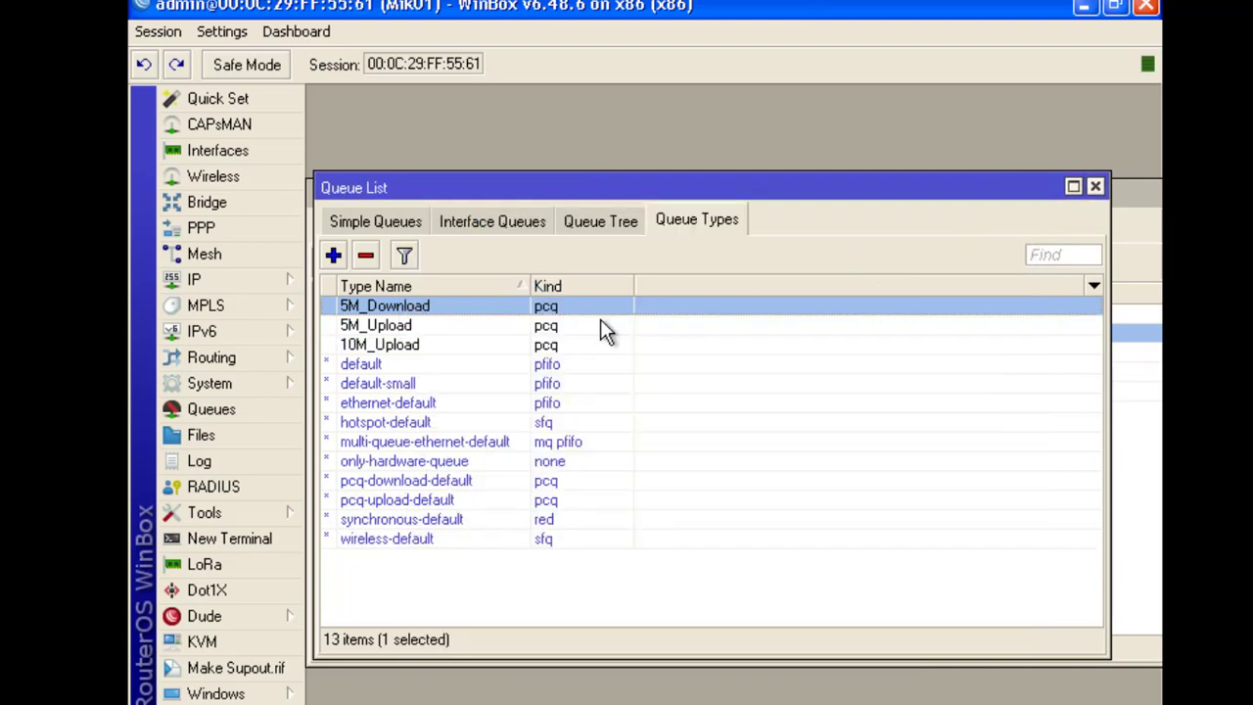
left_click(385, 352)
Add a 10M_Download pcq queue type with 10M rate, classified by destination address
left_click(334, 255)
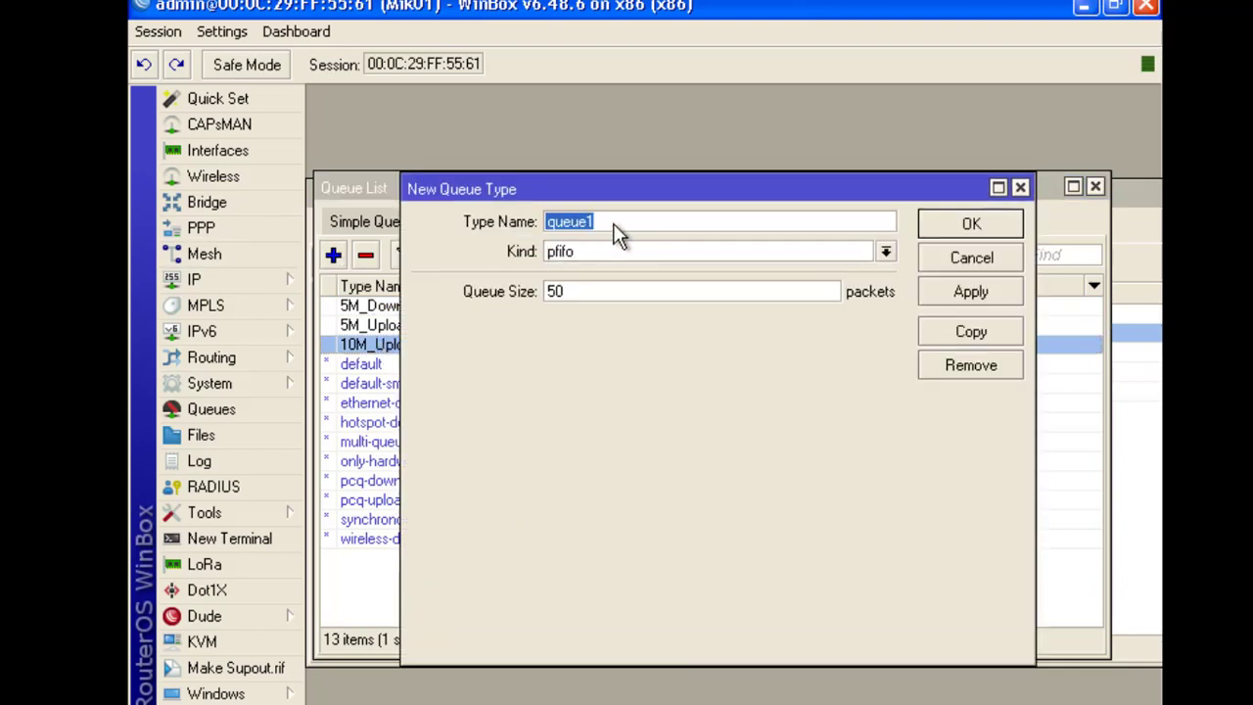
type("10M_Download")
key("Tab")
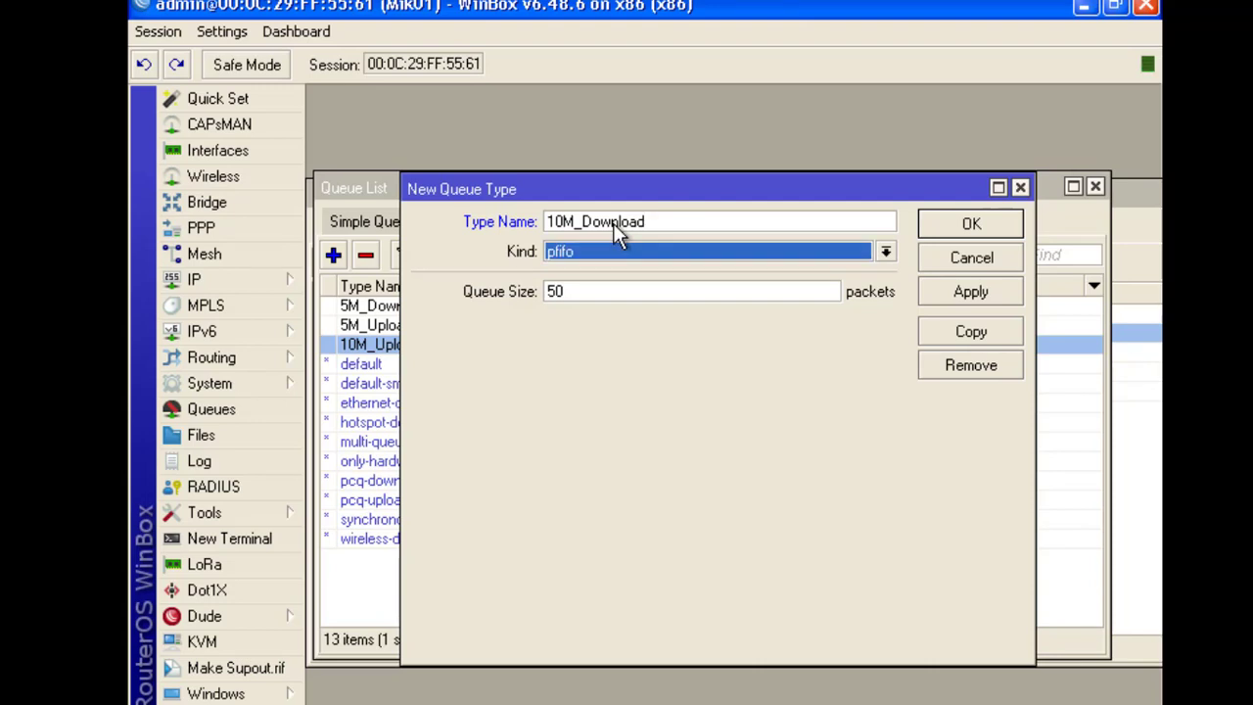
left_click(583, 250)
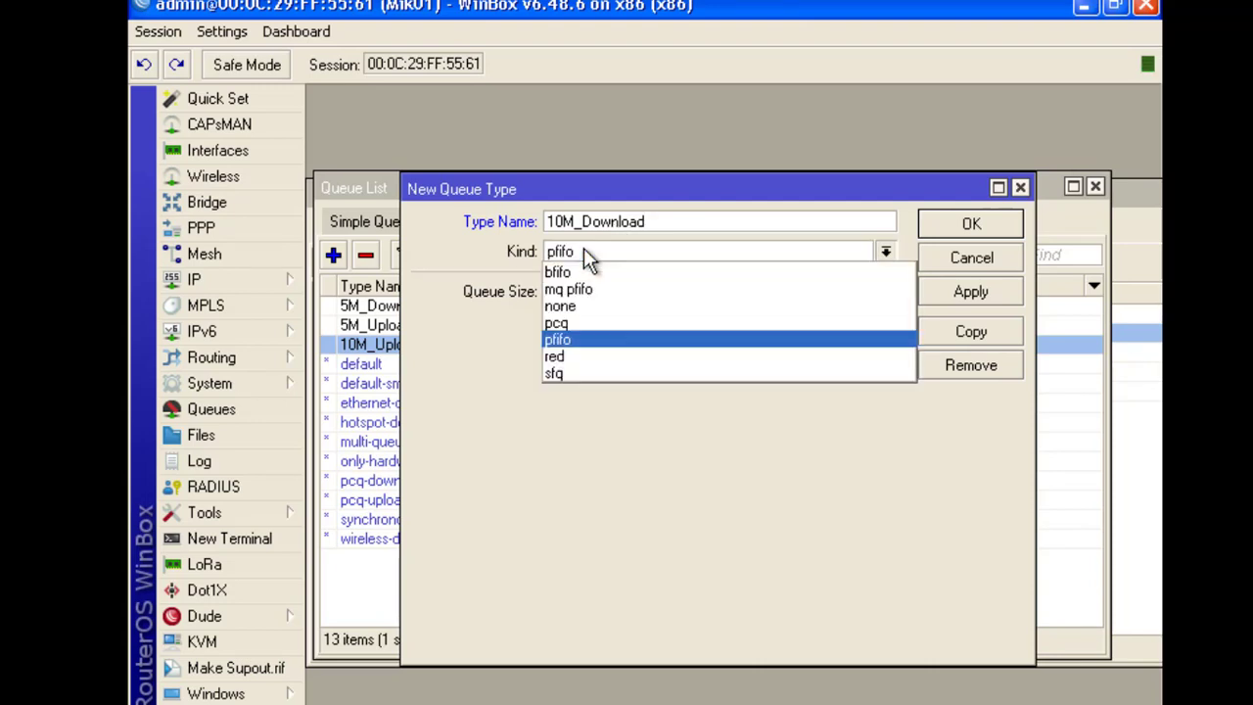
left_click(554, 323)
key("Tab")
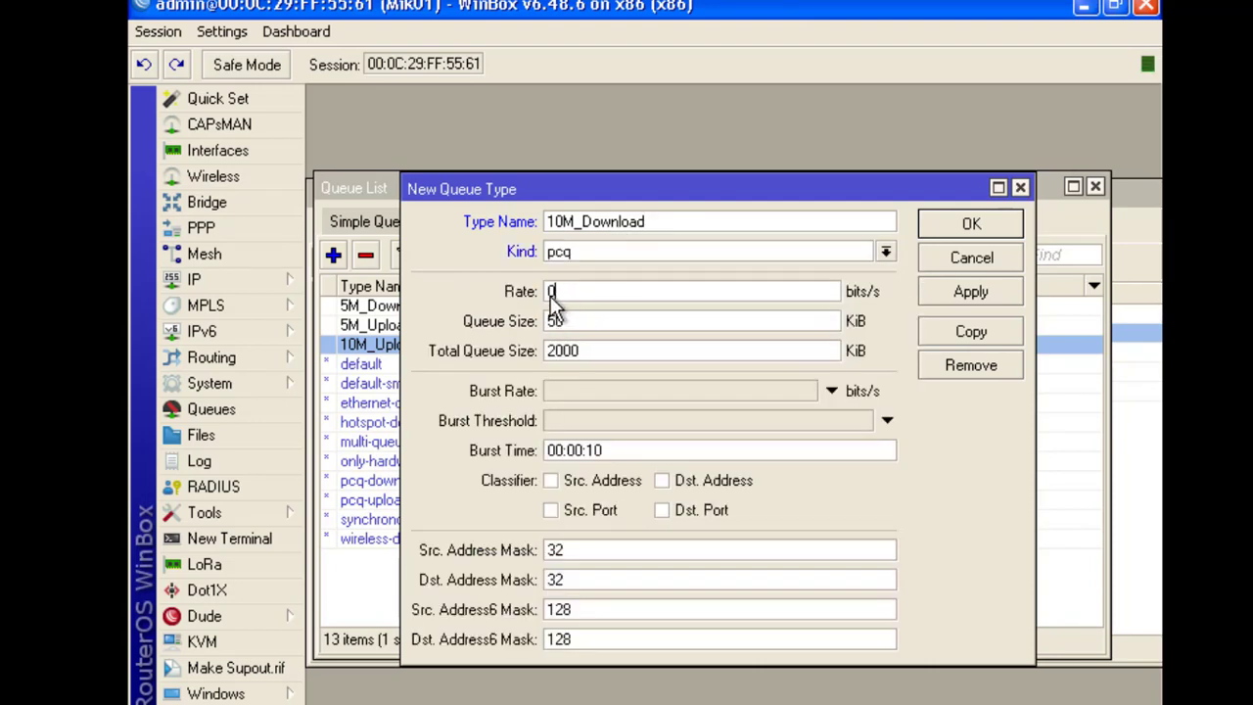
type("10M")
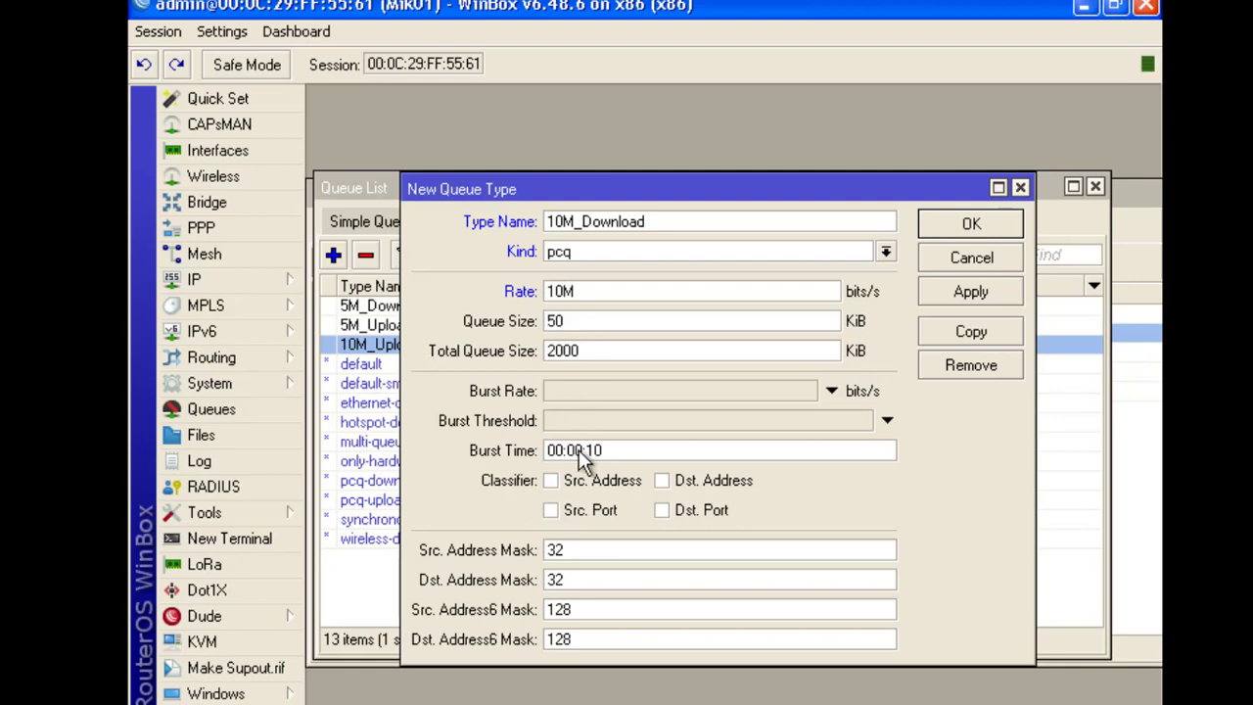
left_click(667, 482)
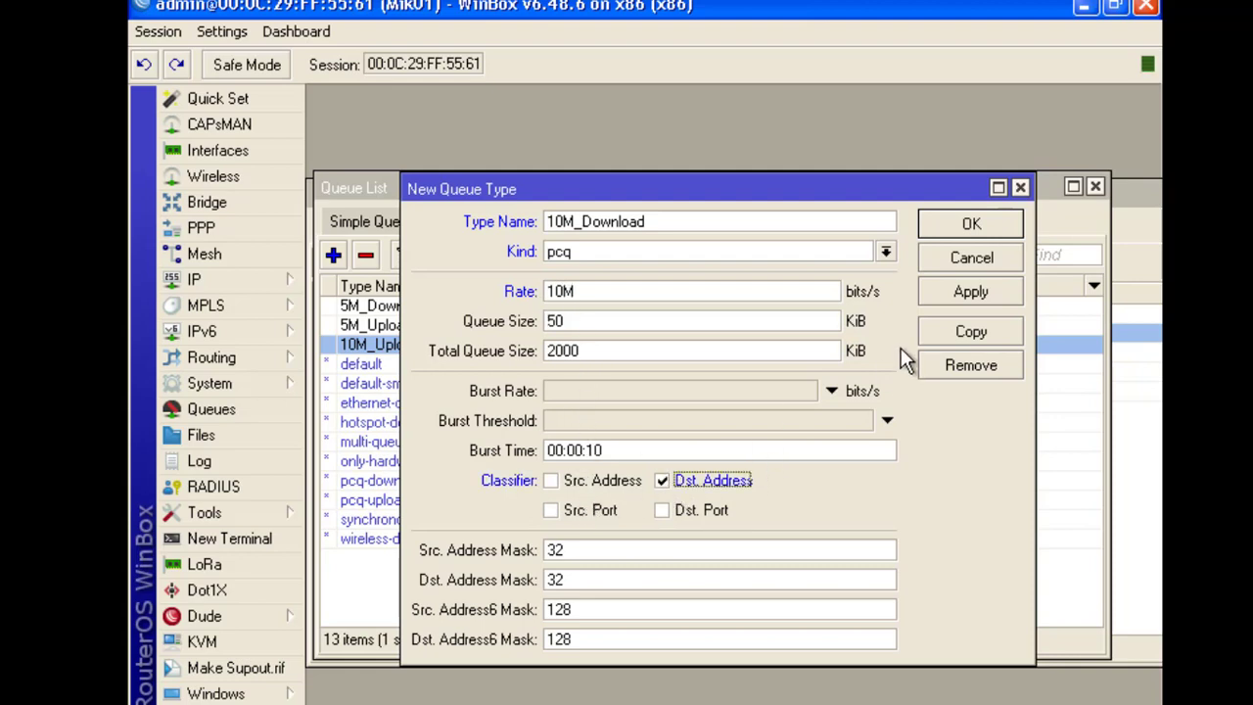
left_click(959, 296)
left_click(979, 223)
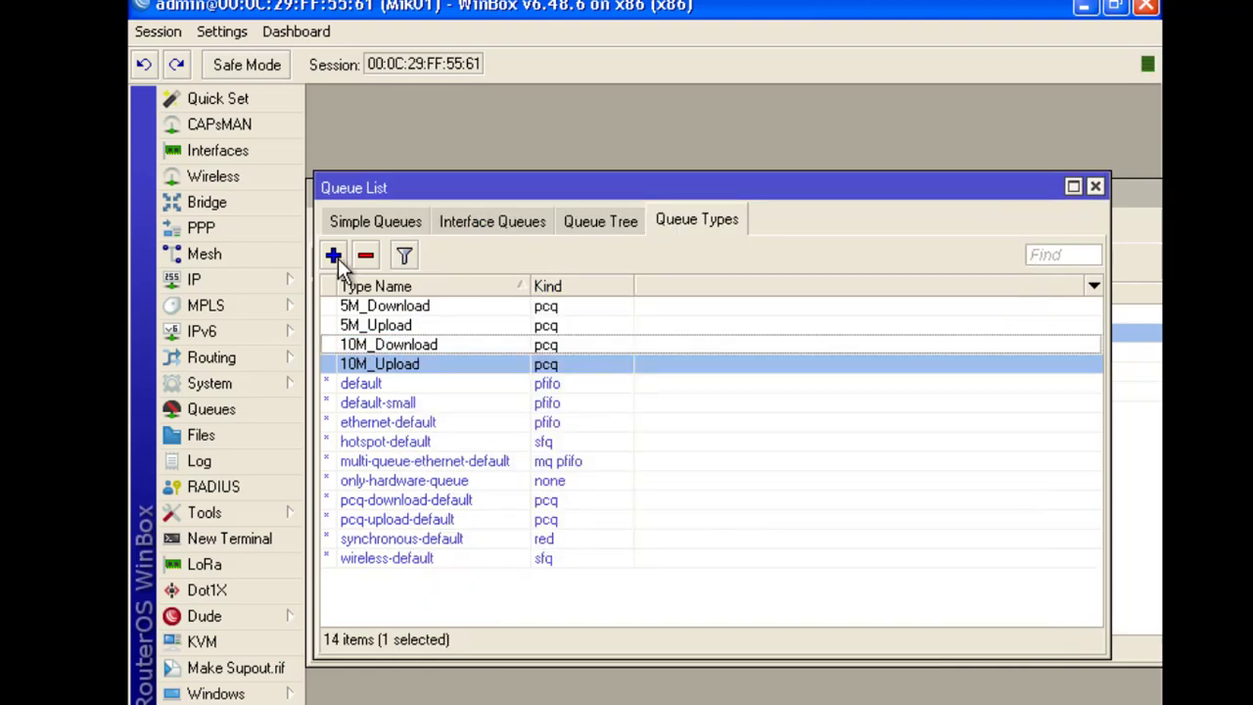
left_click(334, 255)
Create the 20M_Upload queue type: pcq, rate 20M, classified by source address
type("2")
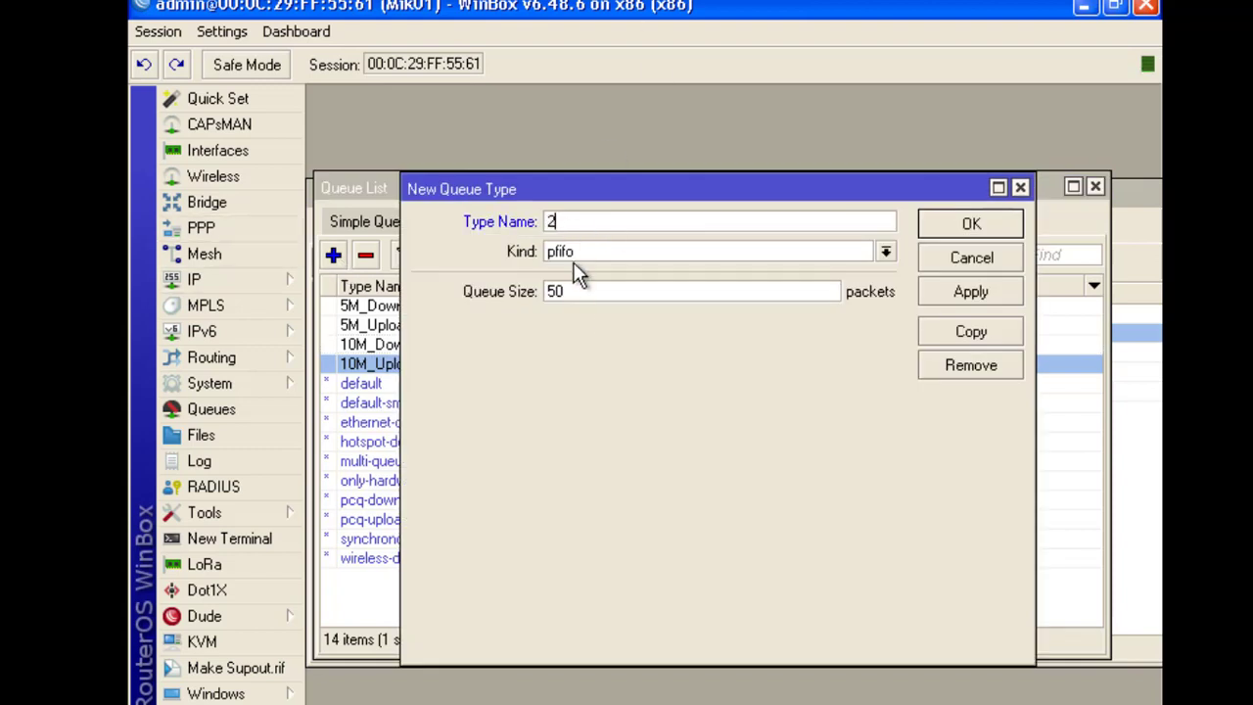
type("0")
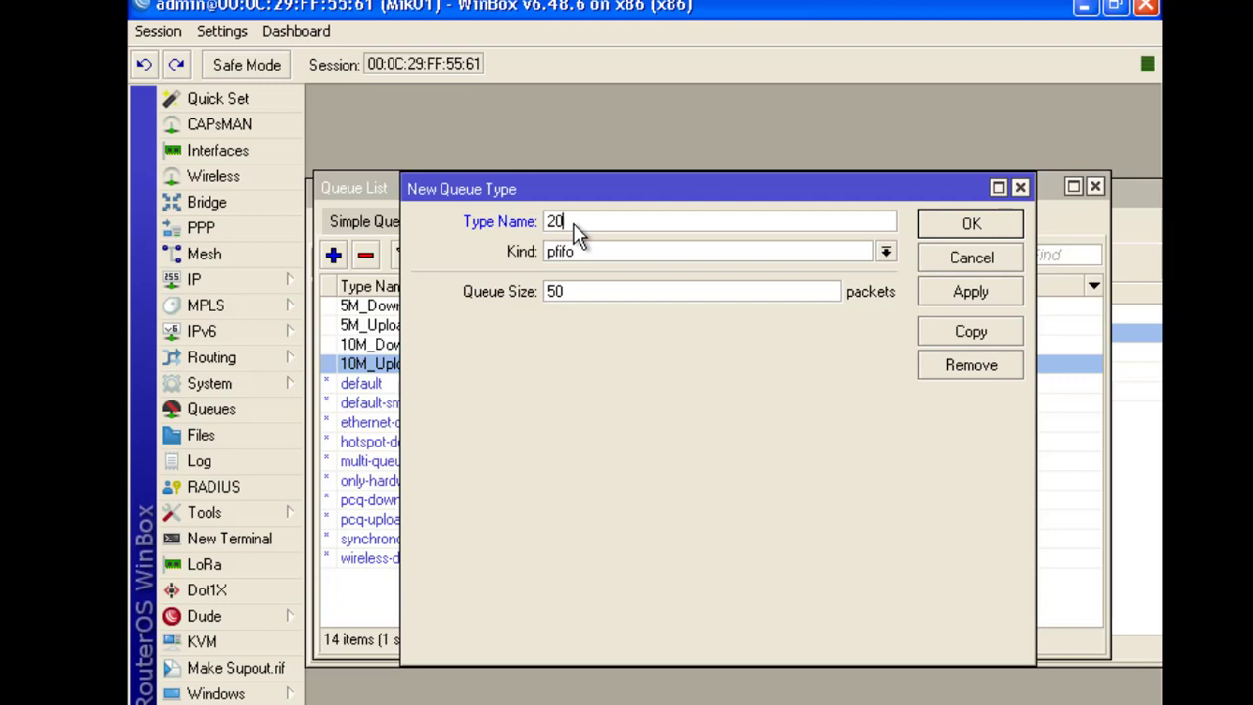
type("m_uPLOAD")
key("BackSpace")
key("BackSpace")
key("BackSpace")
key("BackSpace")
key("BackSpace")
key("BackSpace")
key("BackSpace")
key("BackSpace")
type("M_Upload")
key("Tab")
left_click(595, 244)
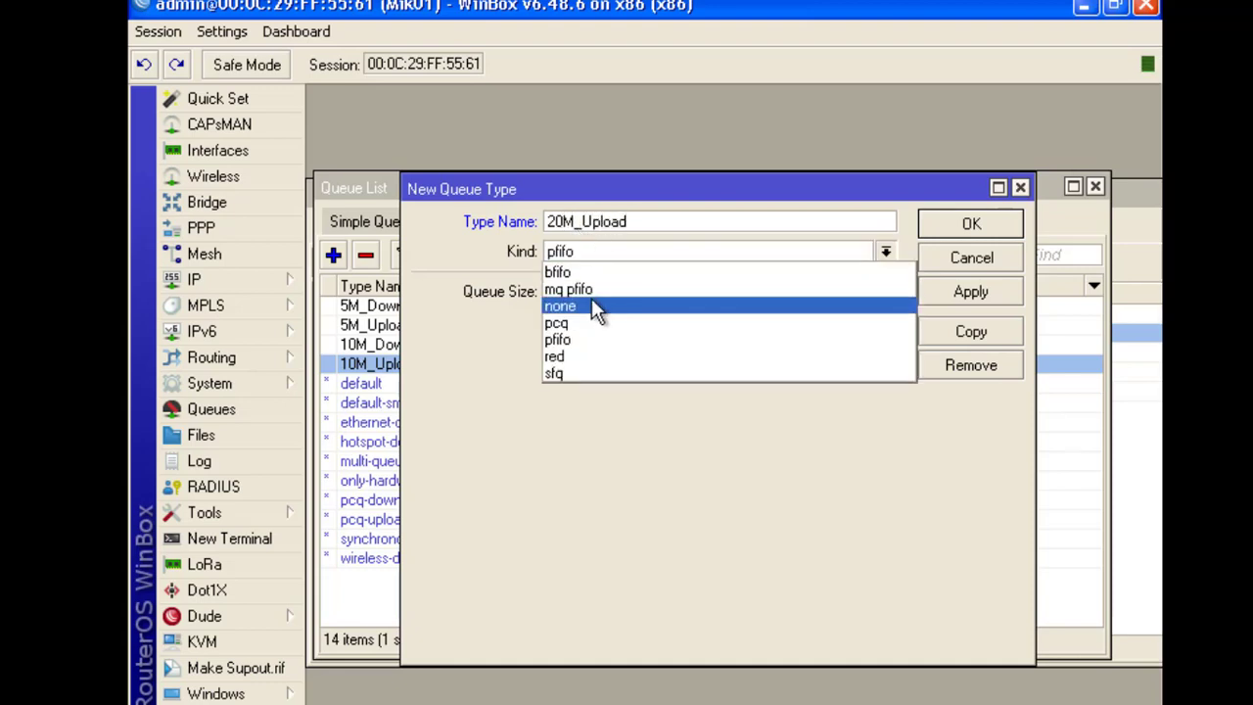
left_click(577, 316)
type("20m")
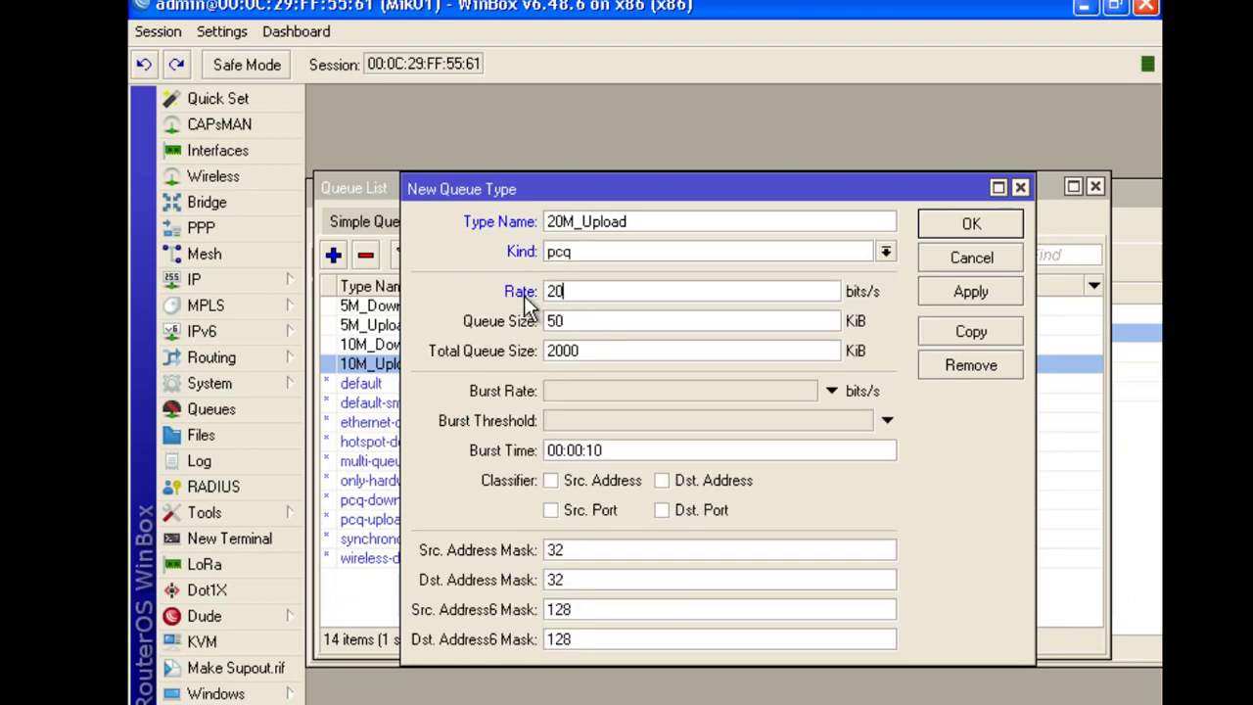
left_click(599, 480)
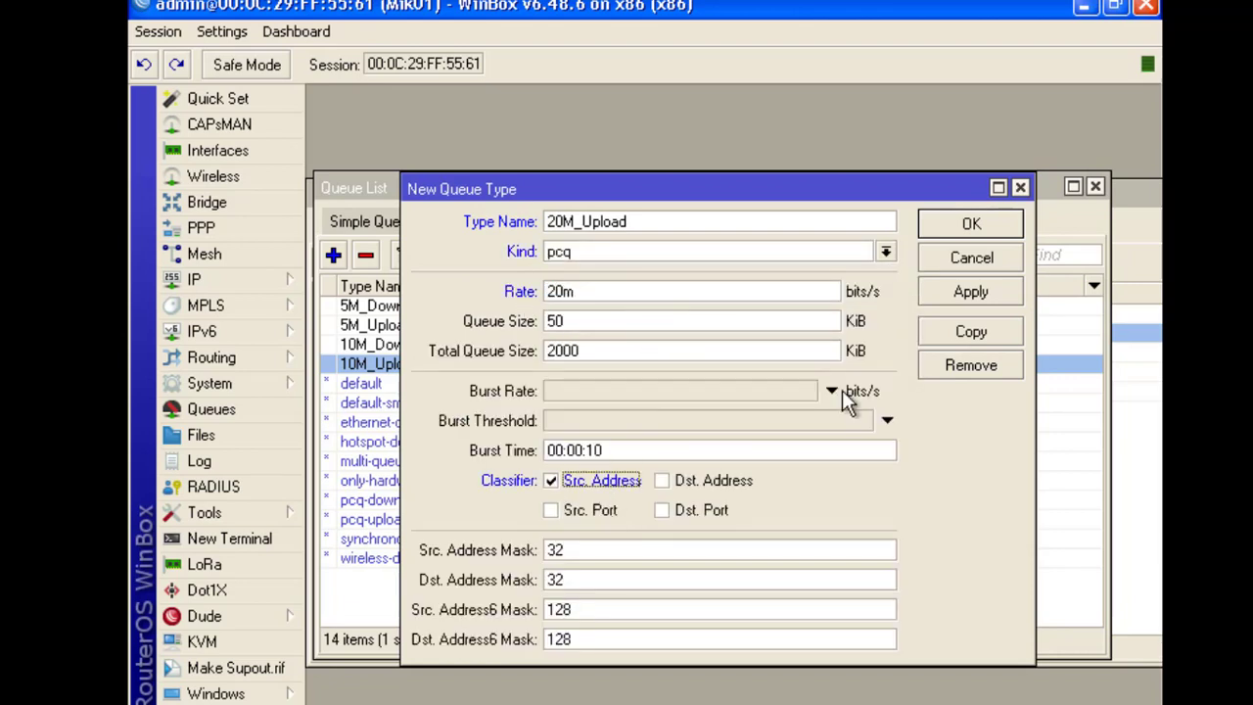
left_click(967, 292)
left_click(971, 223)
Create the 20M_Download queue type: pcq, rate 20M, classified by destination address
left_click(333, 255)
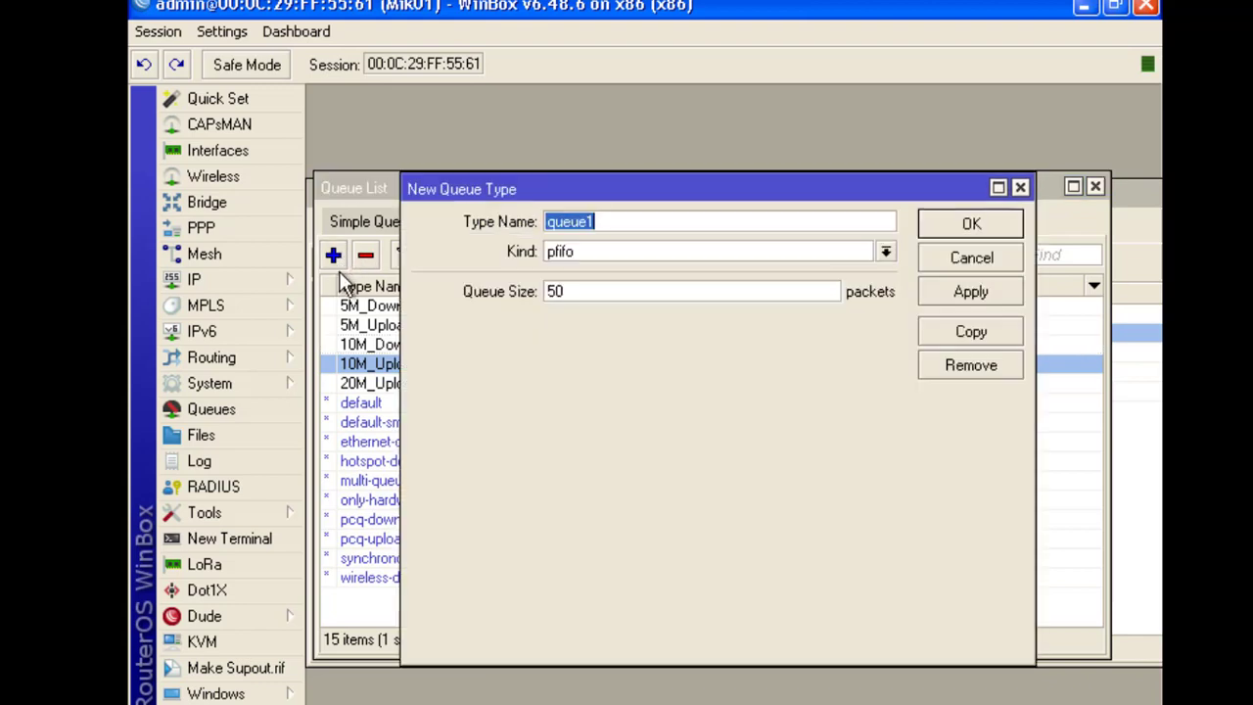
type("20M")
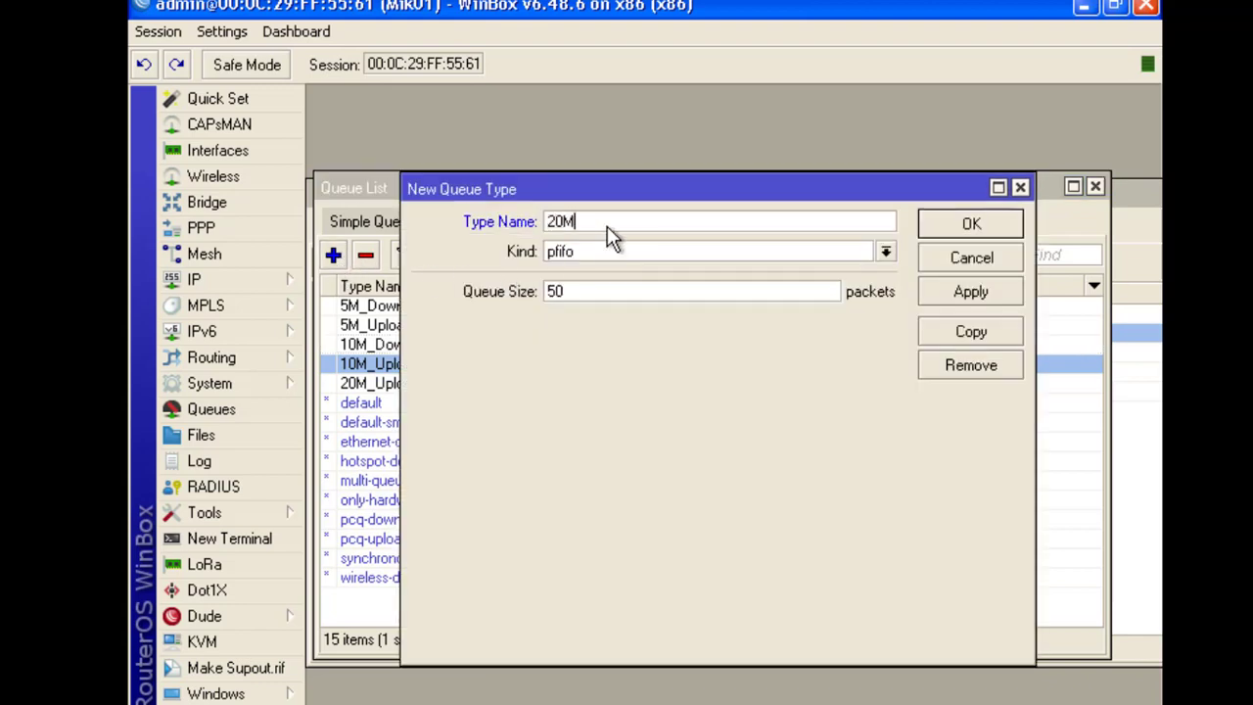
type("_Download")
key("Tab")
left_click(603, 250)
left_click(580, 324)
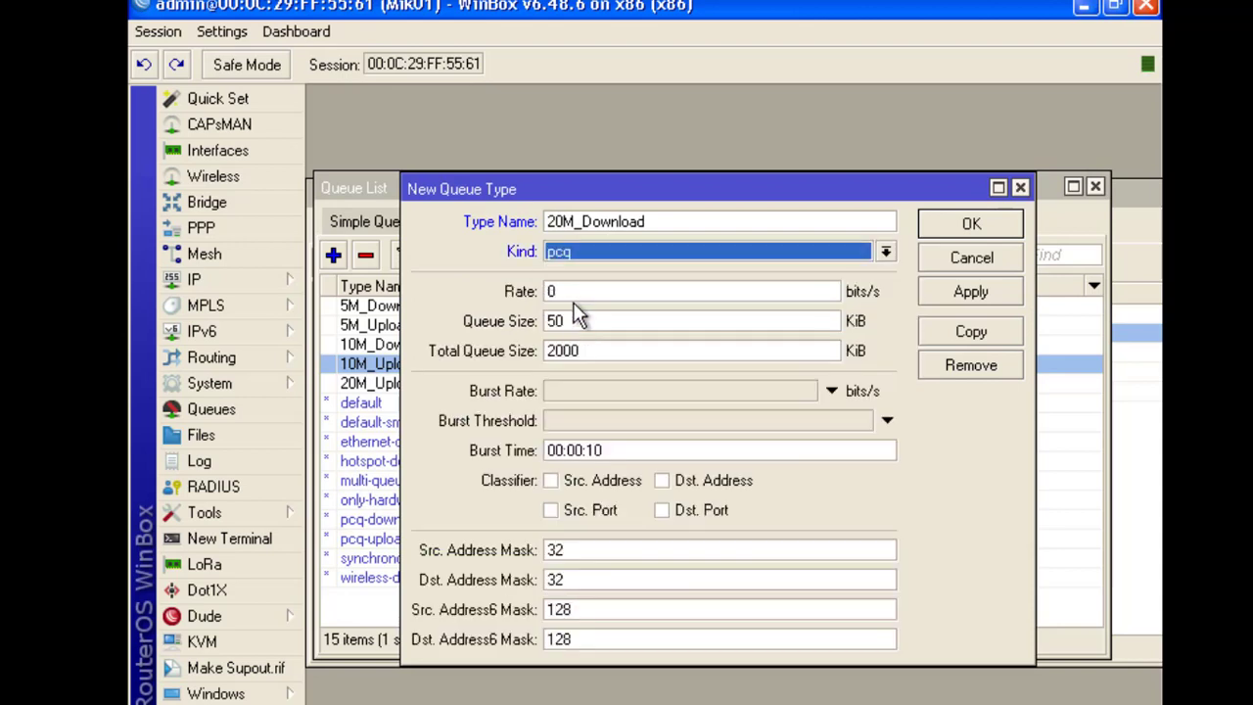
double_click(550, 291)
type("20")
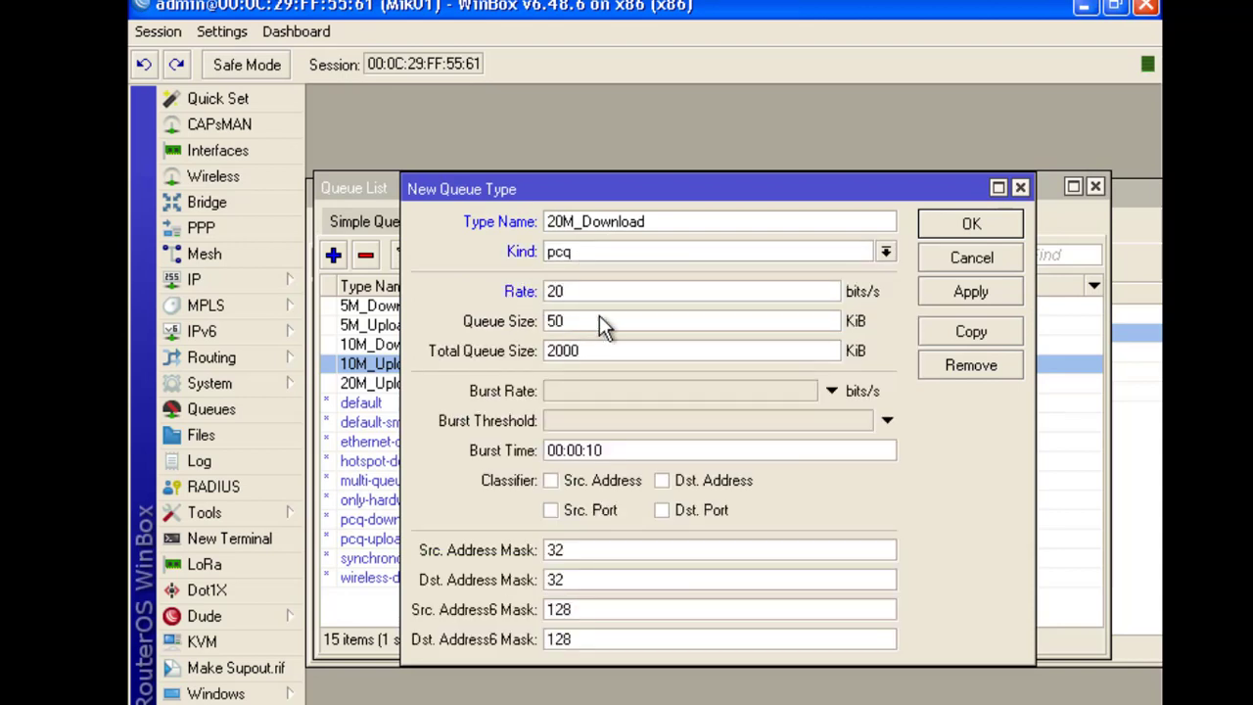
type("M")
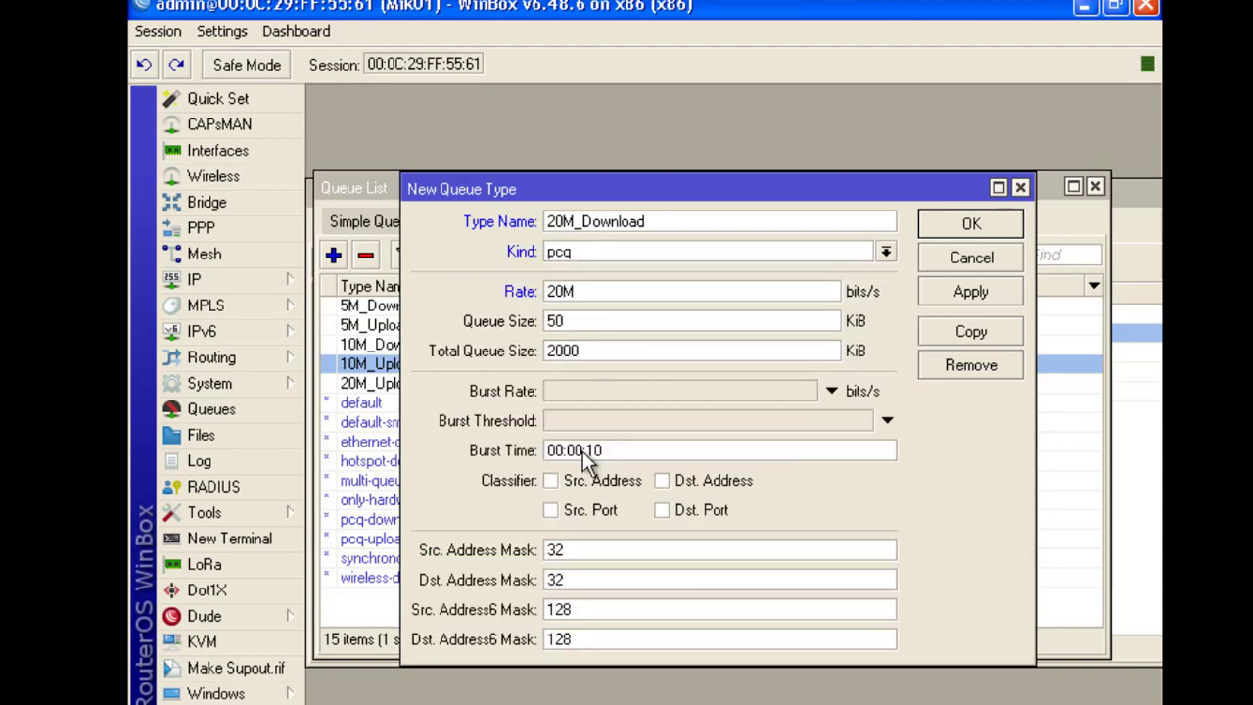
left_click(664, 481)
left_click(987, 288)
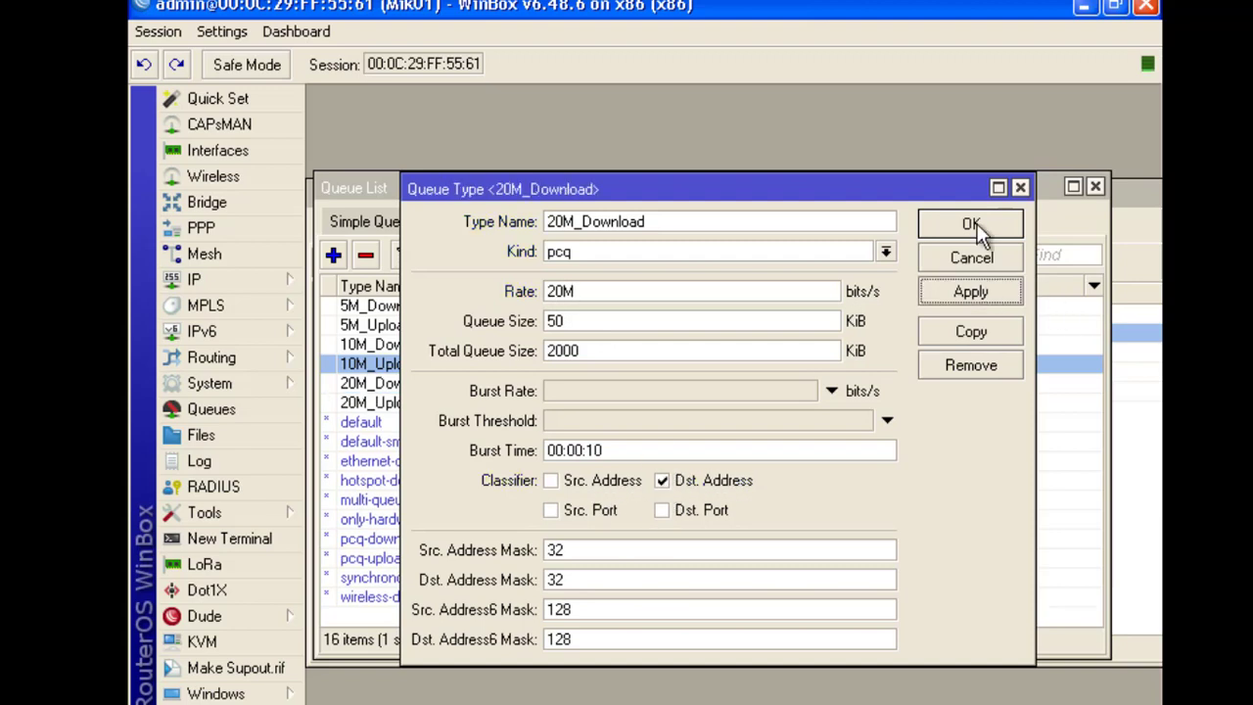
left_click(973, 225)
Check the simple queues and queue types, and note 'pcq' on a new line in the notes
left_click(375, 220)
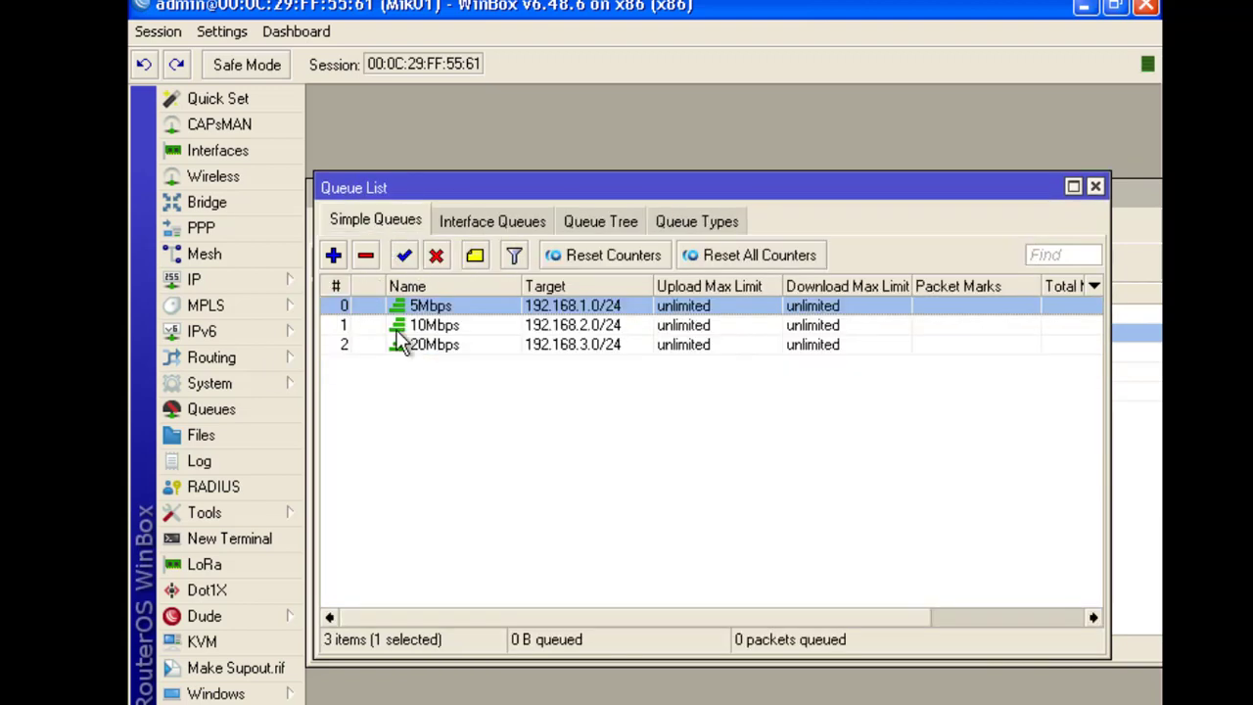
left_click(673, 223)
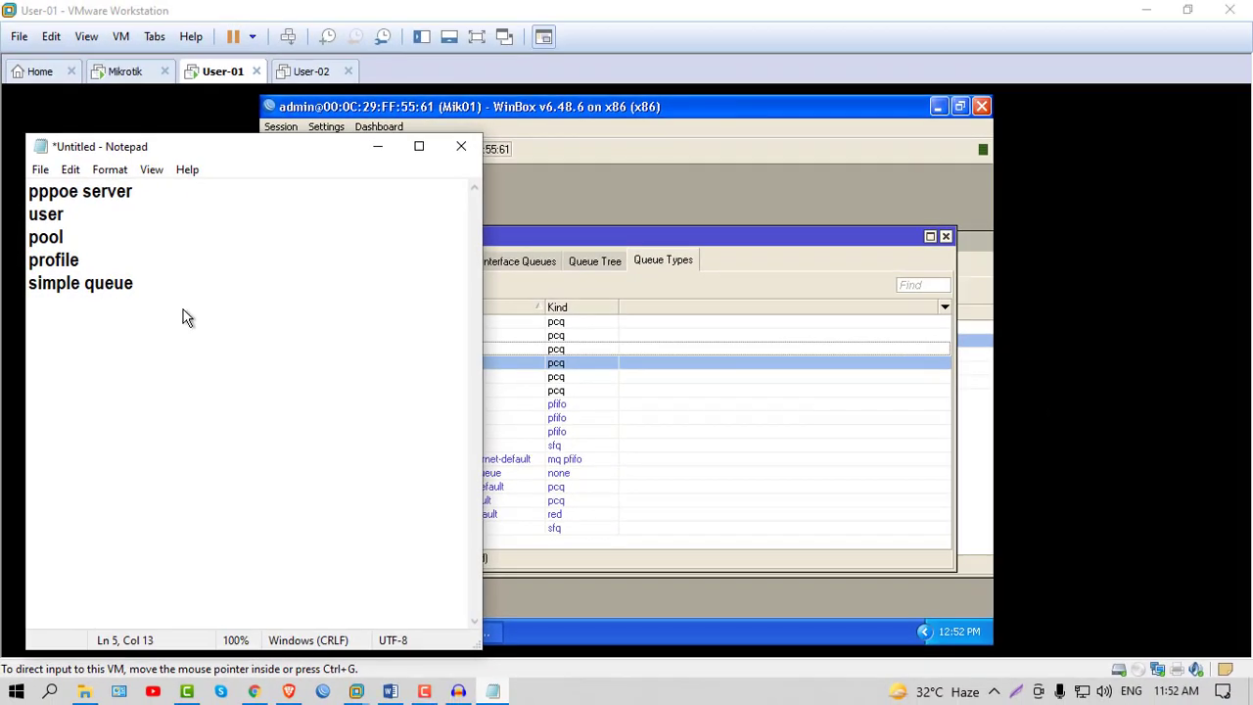
key("Return")
type("pcq")
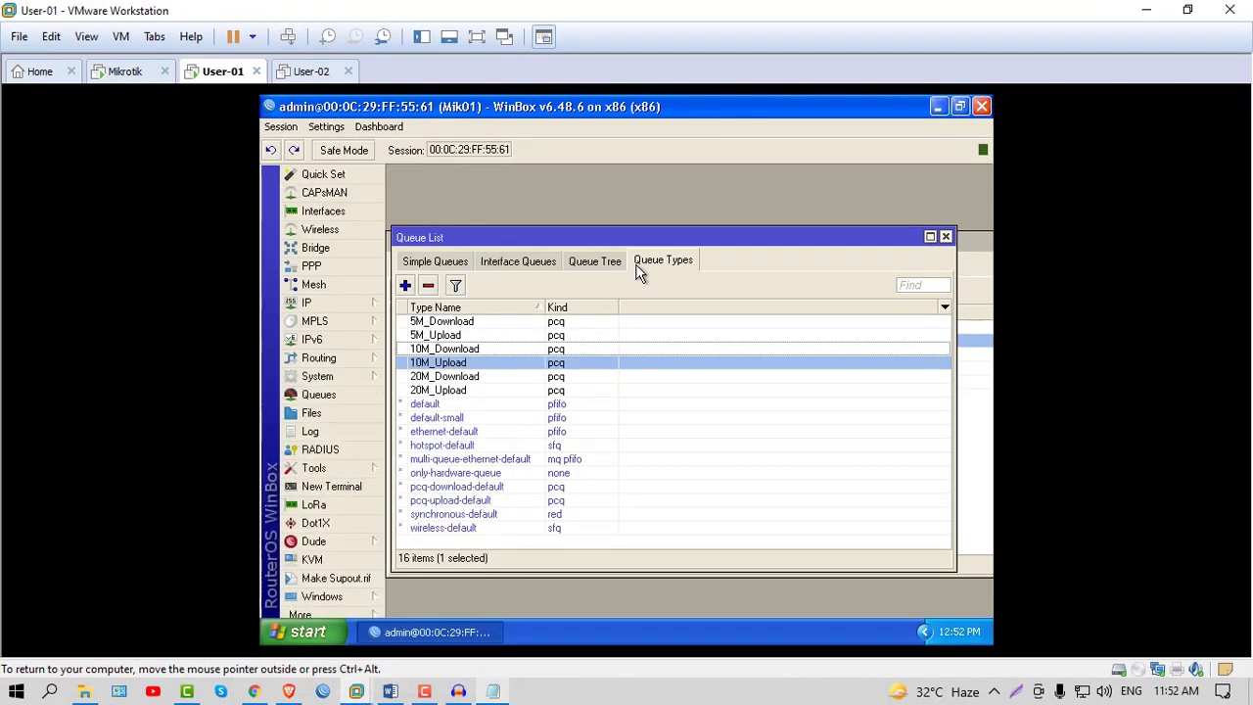
Open the 5Mbps simple queue's settings from the Simple Queues list
left_click(437, 324)
left_click(433, 263)
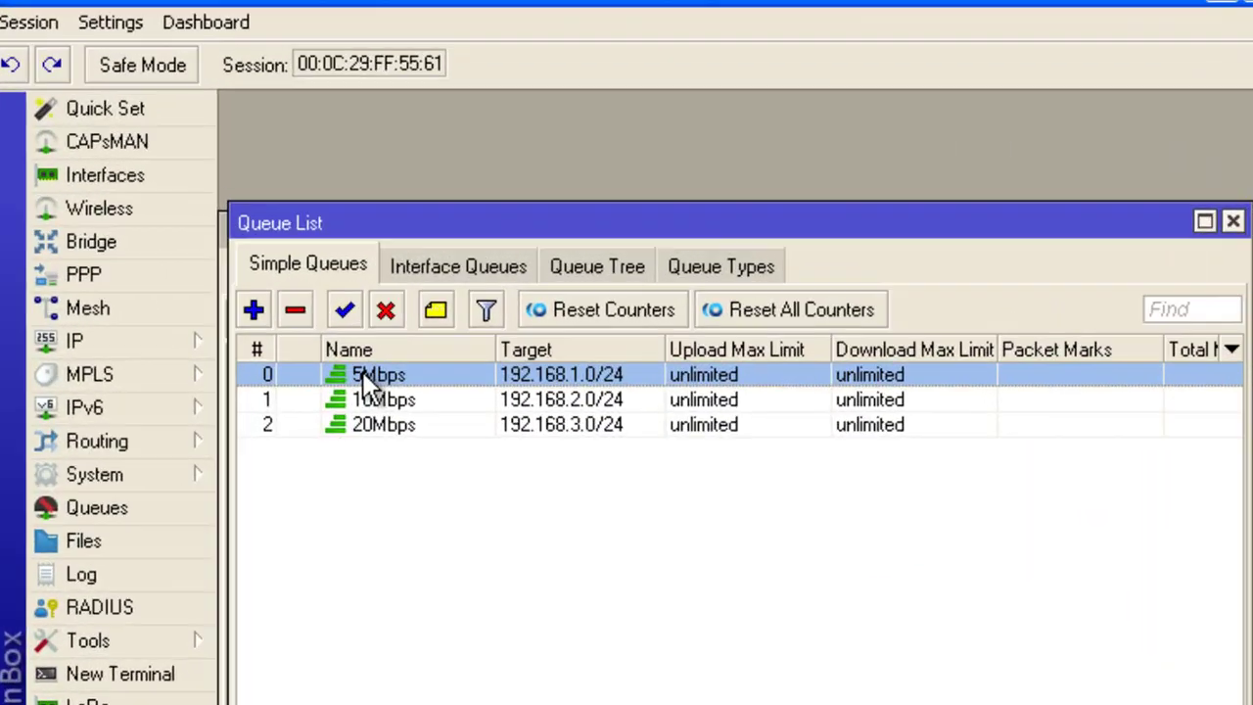
double_click(469, 323)
Look over the 5Mbps queue's Advanced settings and the available queue type names
left_click_drag(467, 112, 478, 167)
left_click(336, 212)
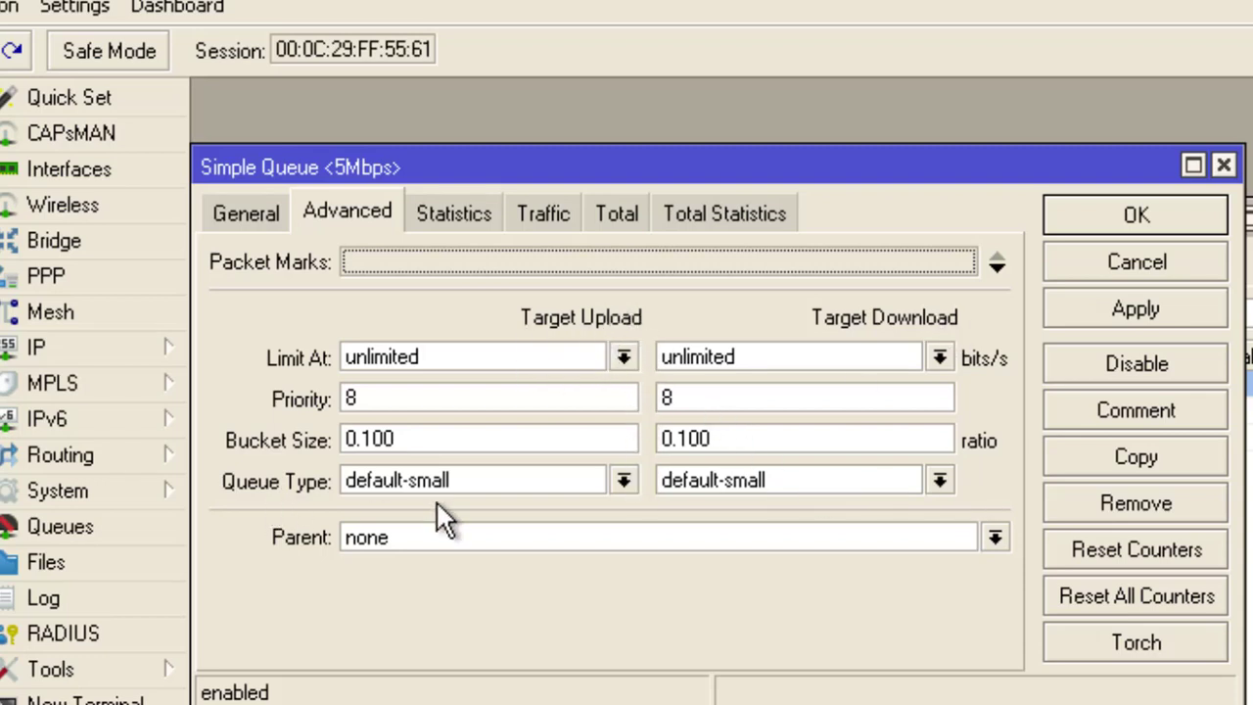
left_click(623, 481)
left_click(623, 480)
left_click(622, 480)
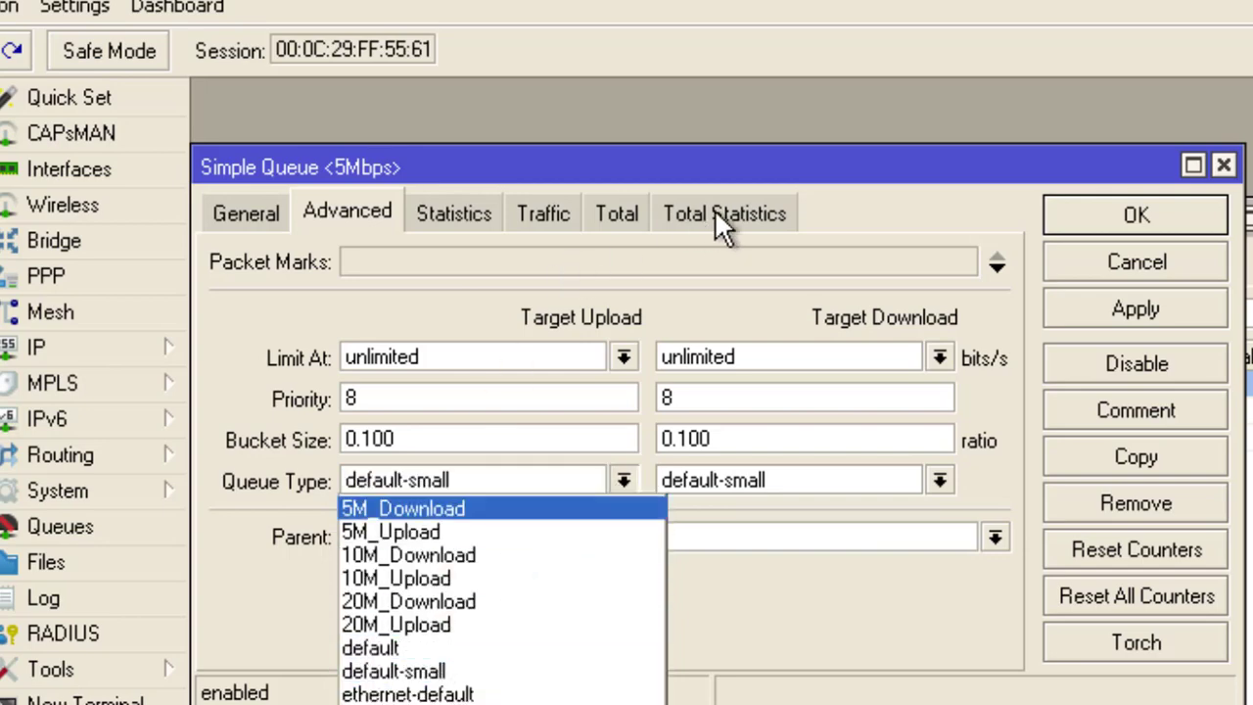
left_click(891, 181)
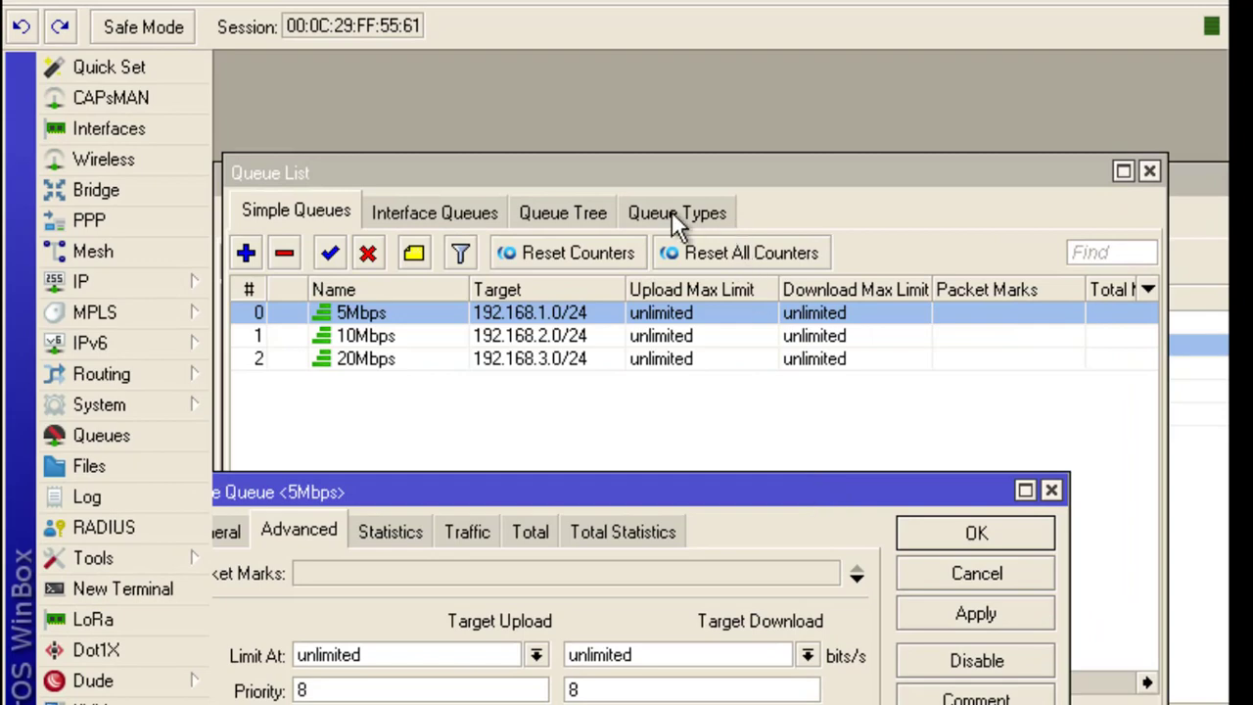
left_click(674, 215)
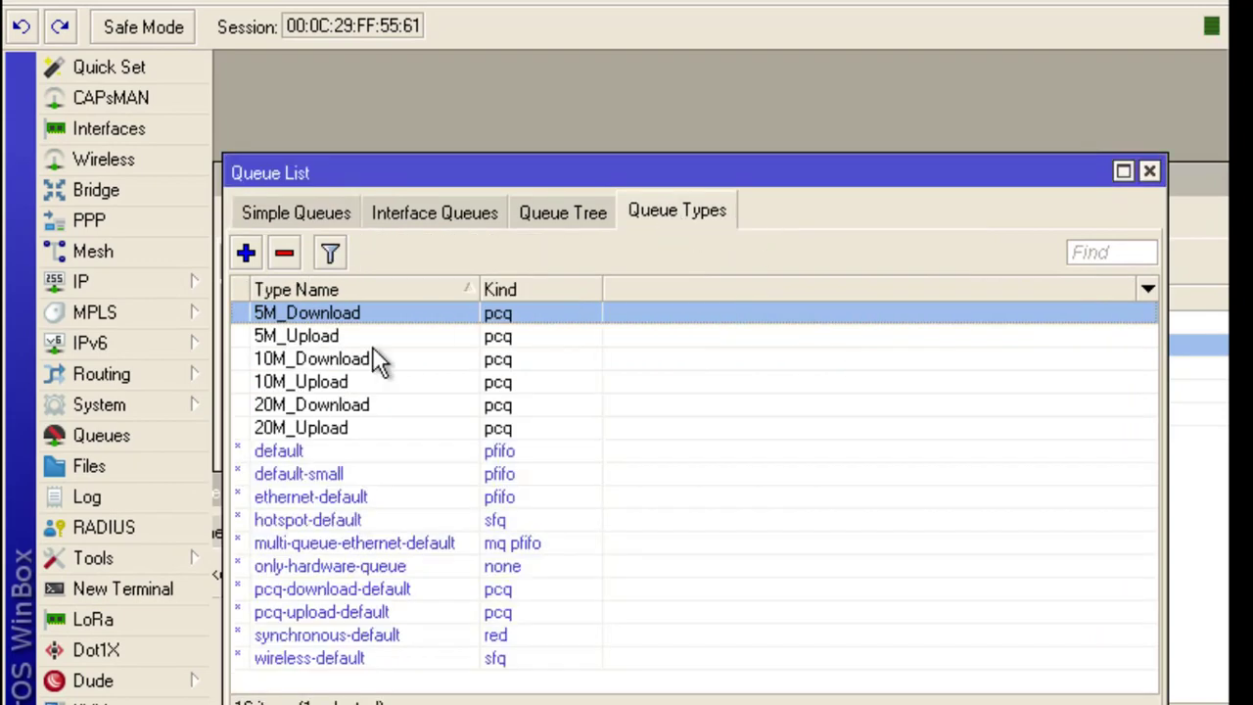
left_click_drag(605, 186, 638, 81)
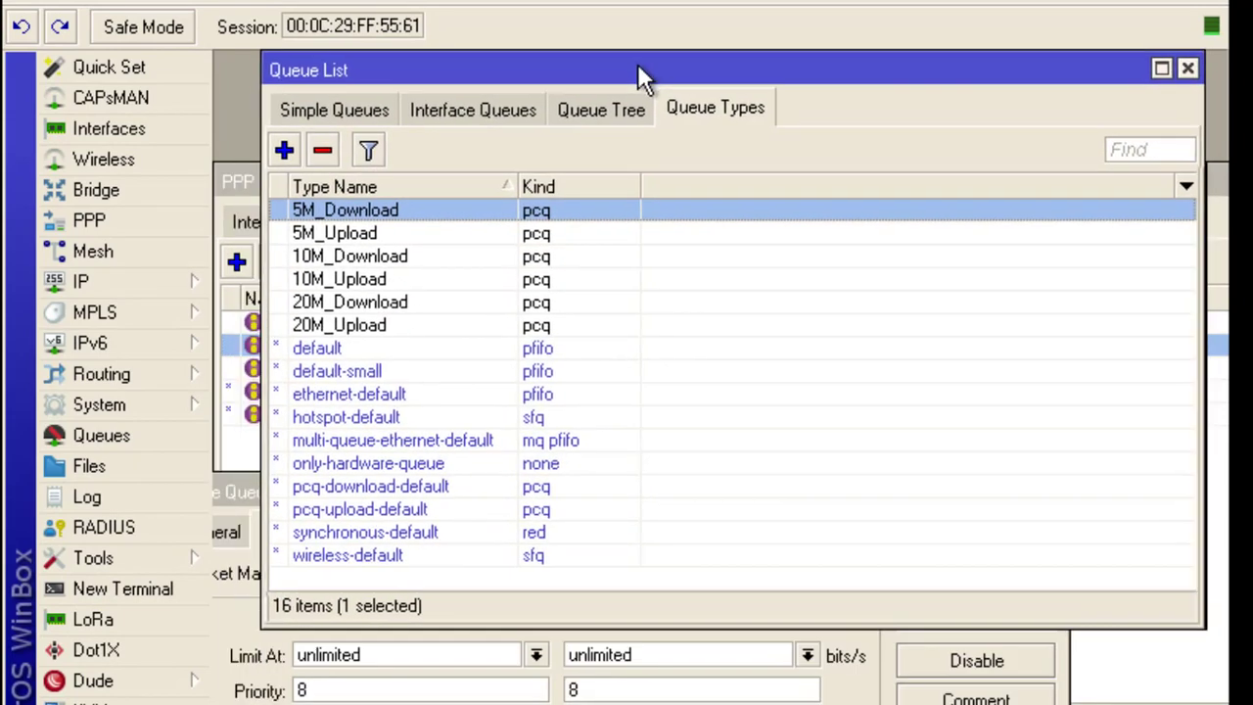
left_click(386, 688)
left_click_drag(377, 488, 464, 162)
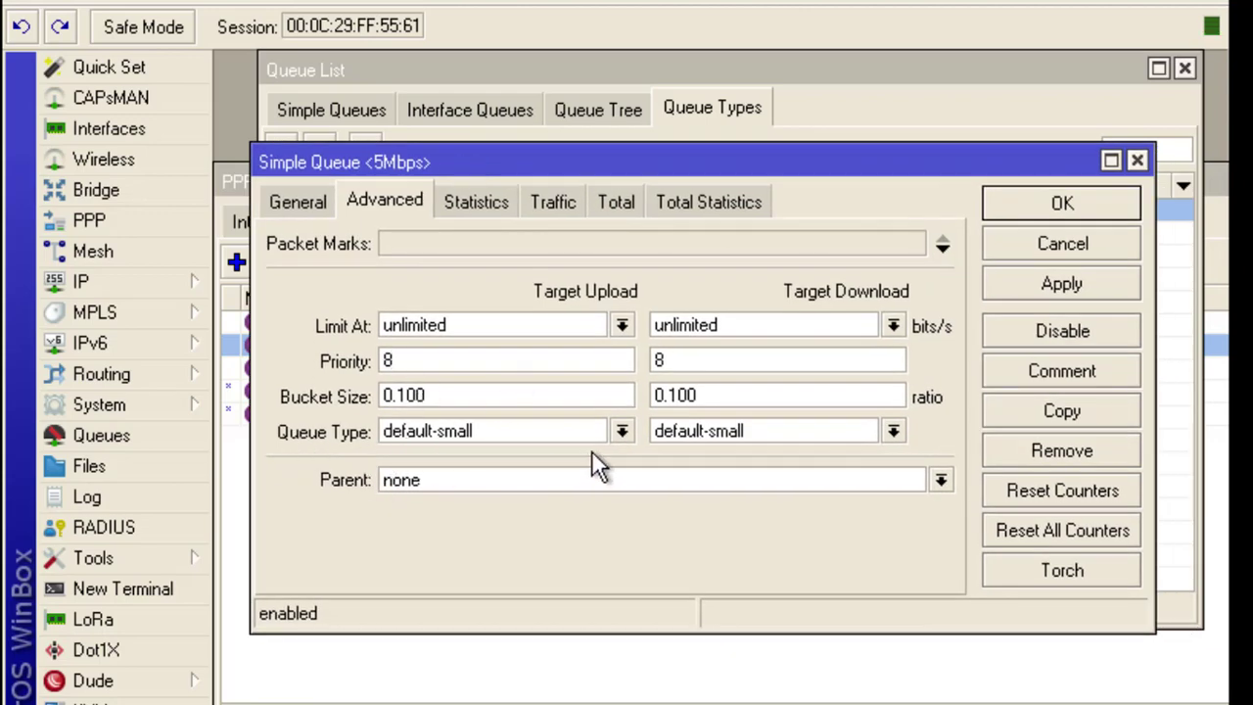
Set the 5Mbps queue's upload type to 5M_Upload and download type to 5M_Download, and save
left_click(621, 432)
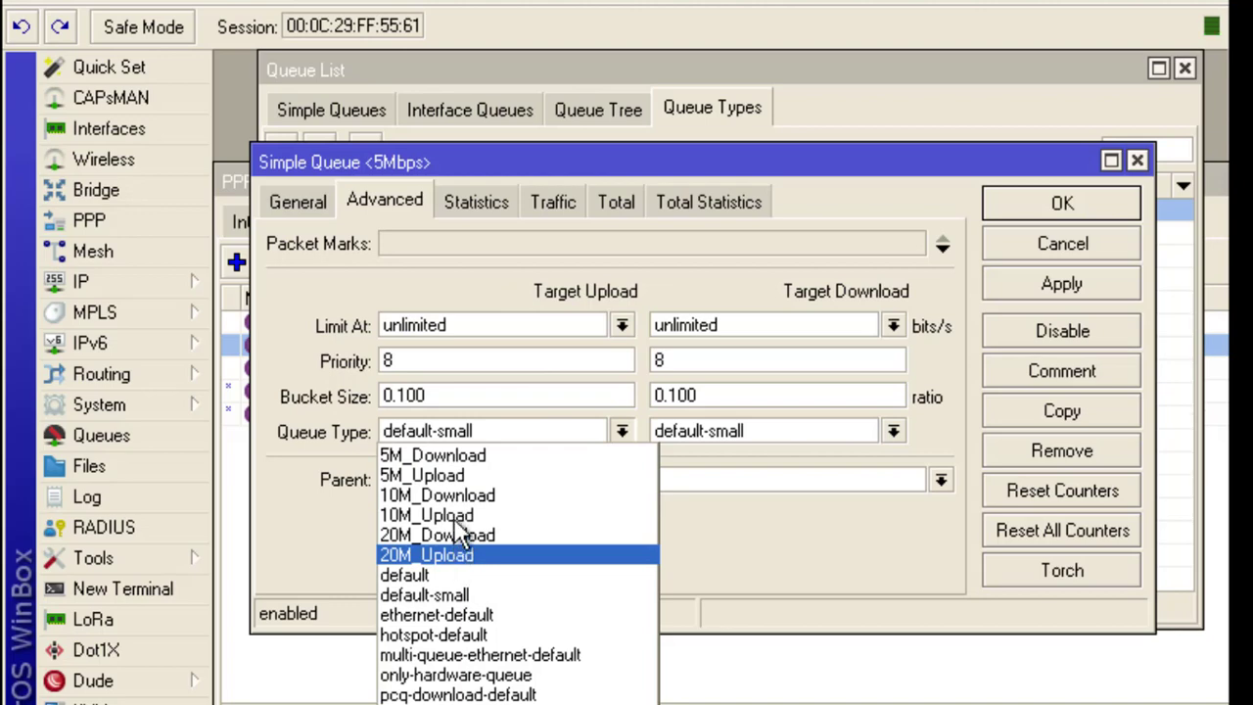
left_click(430, 475)
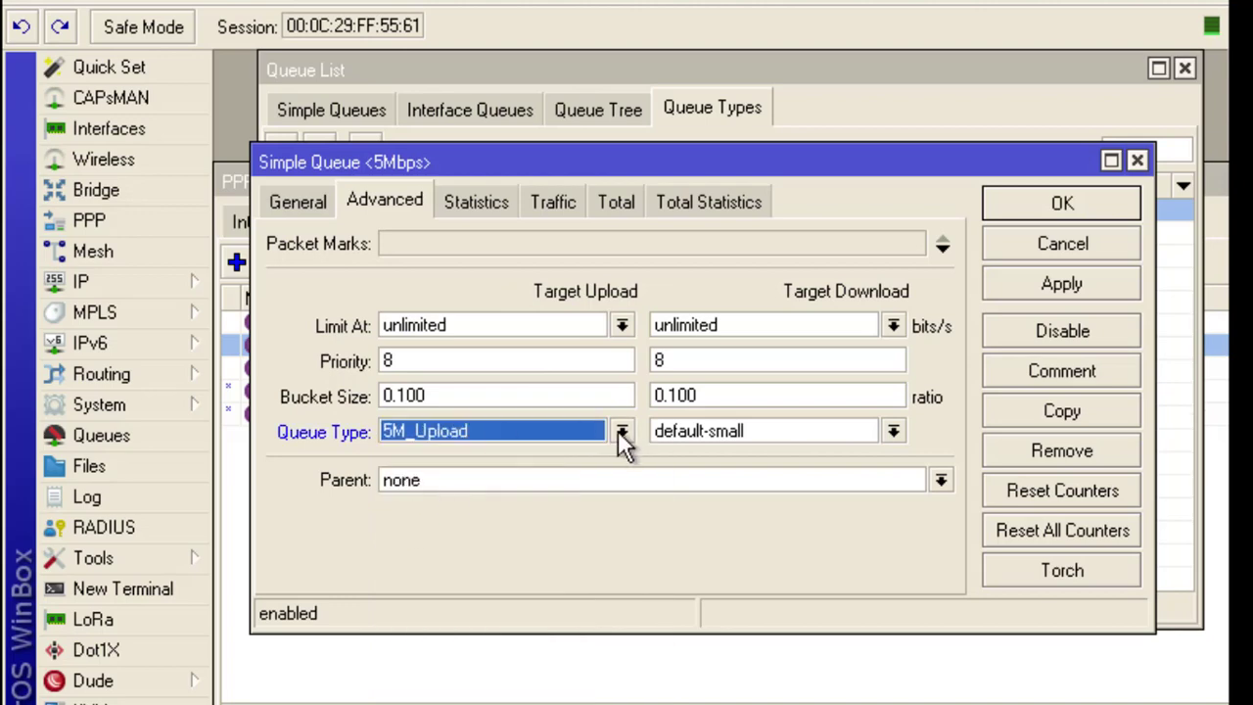
left_click(900, 429)
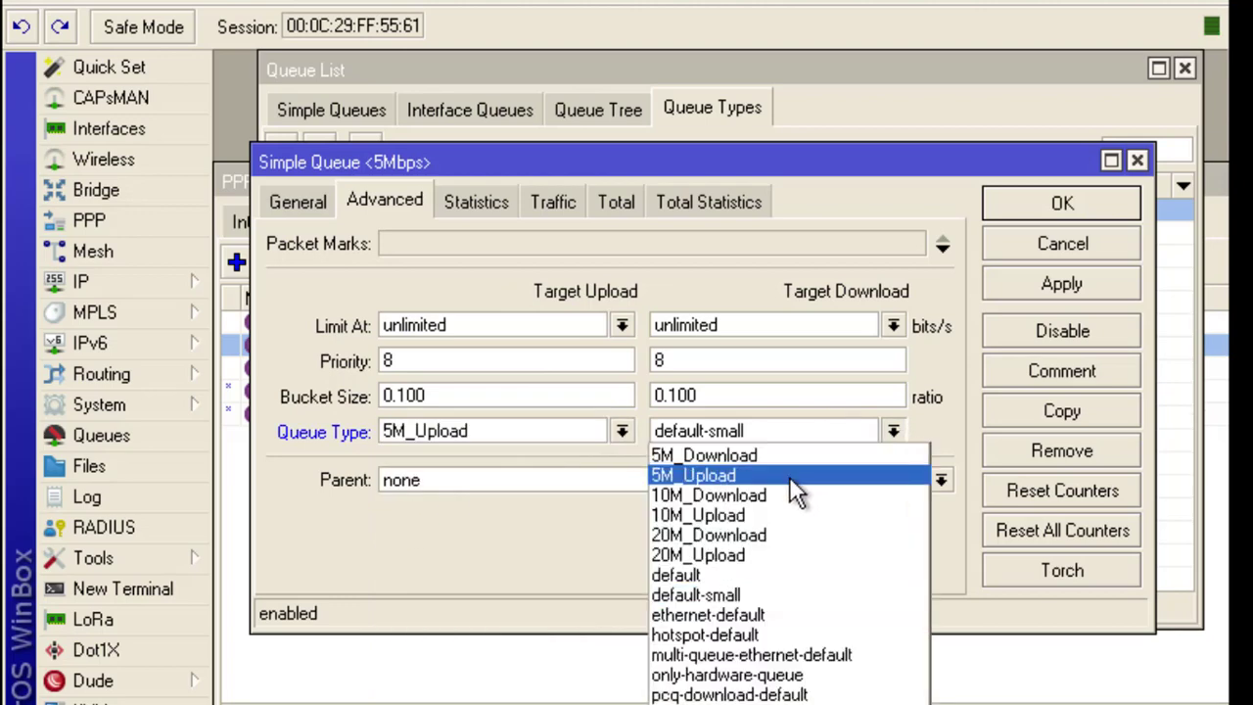
left_click(713, 456)
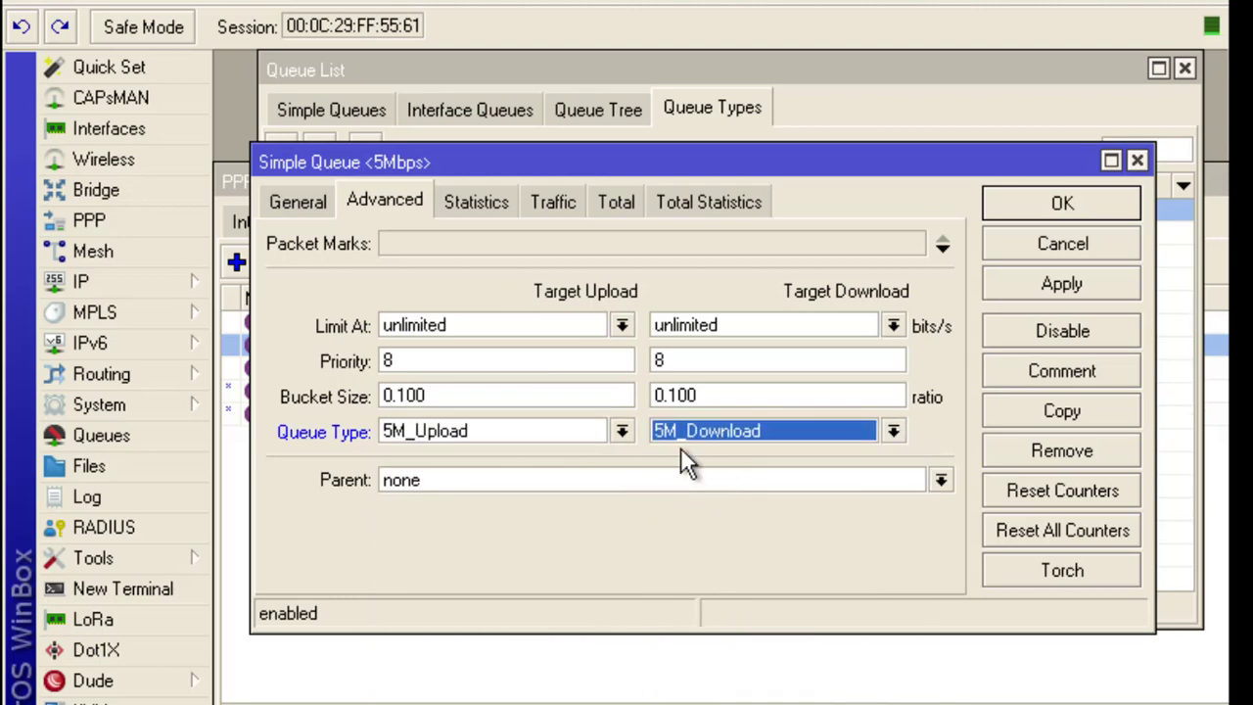
left_click(1057, 286)
left_click(1069, 213)
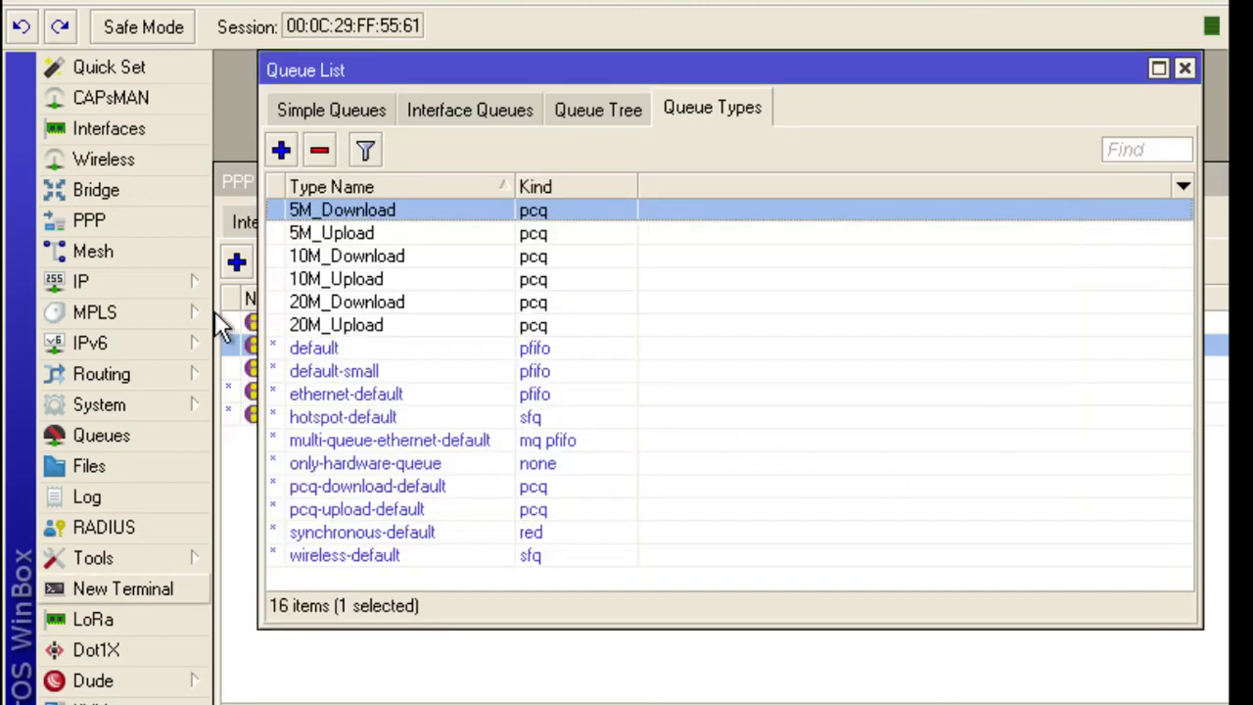
Close the queue list and bring up the PPP window
left_click(1183, 70)
left_click(266, 221)
left_click_drag(1139, 179, 750, 265)
Close the PPP window and open the 10Mbps simple queue's settings
left_click(1113, 263)
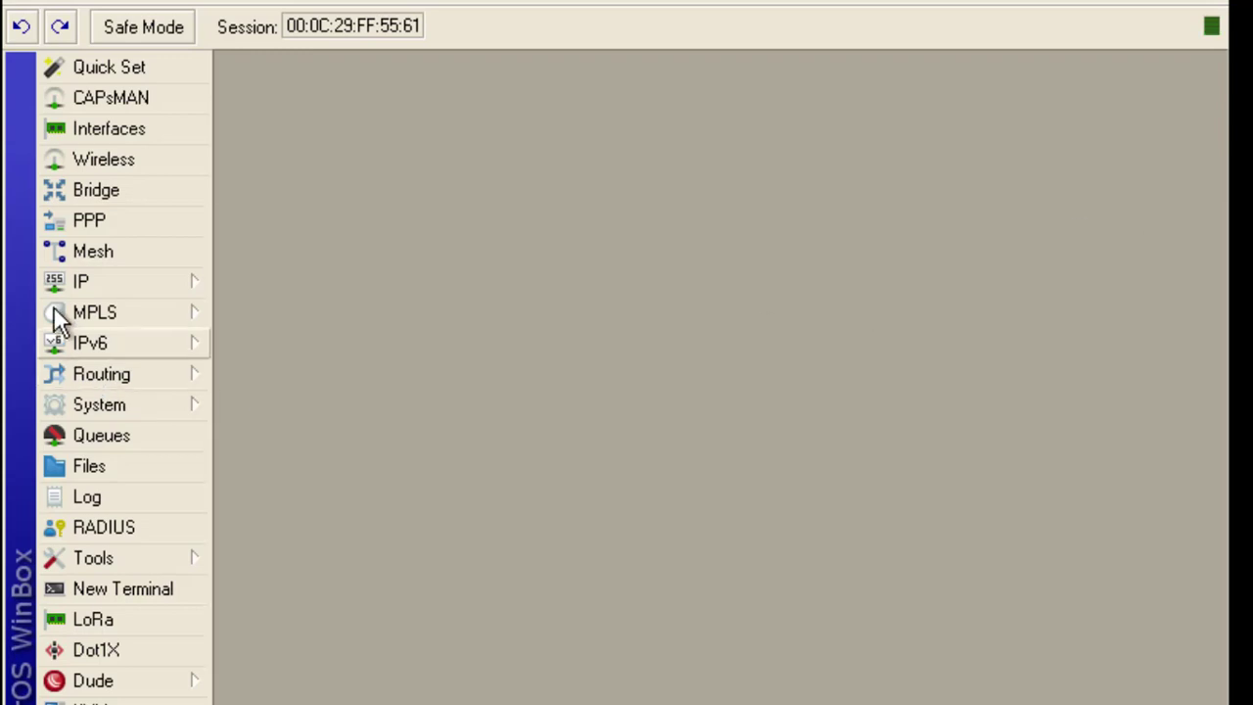
left_click(98, 436)
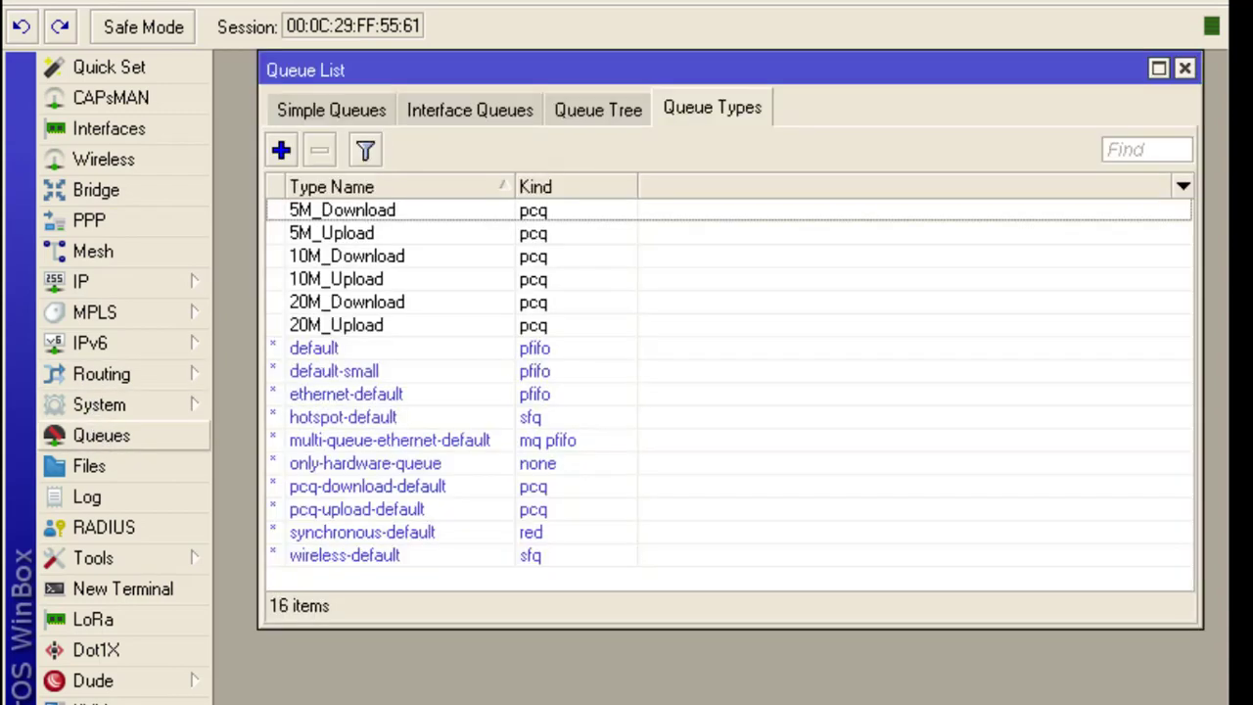
left_click(331, 110)
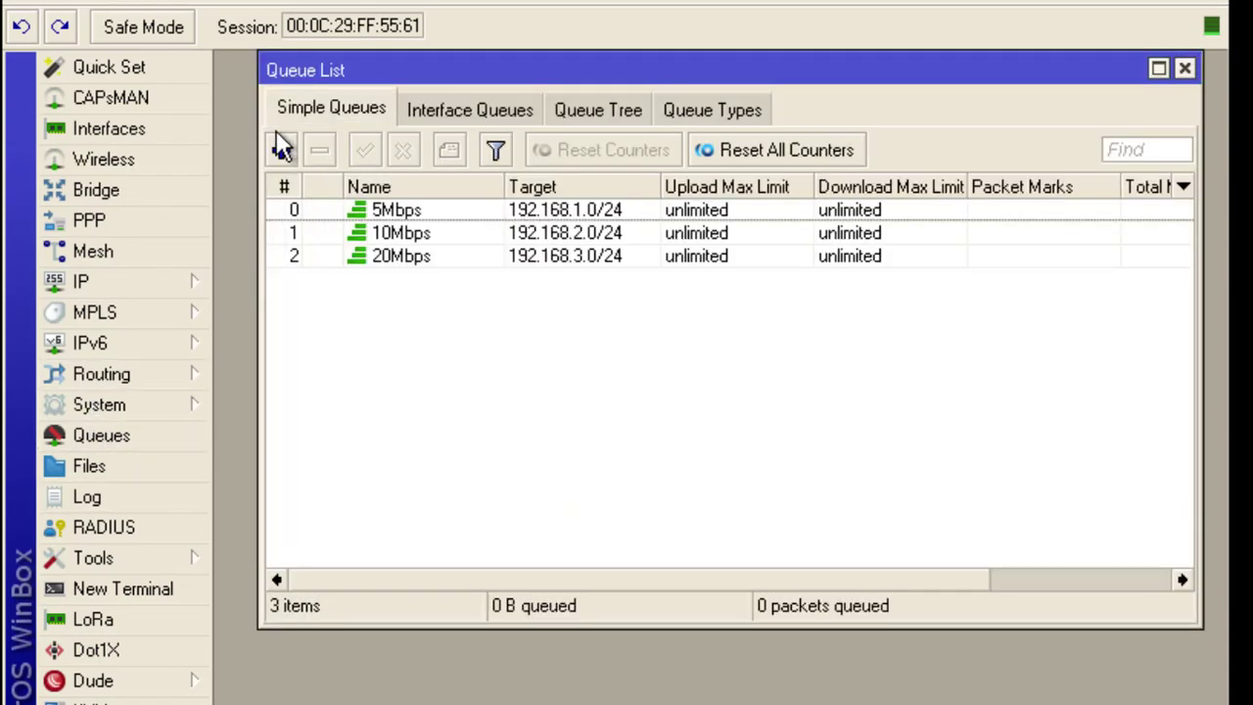
double_click(427, 234)
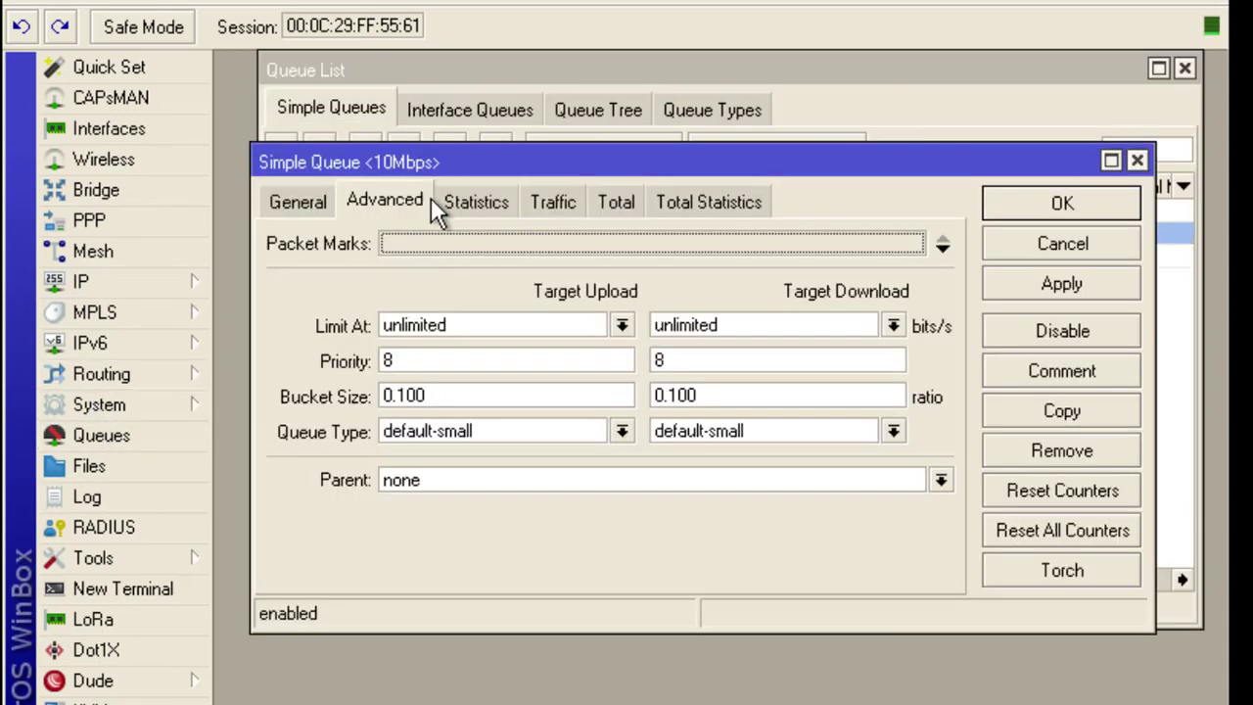
Set the 10Mbps queue to 10M_Upload upload and 10M_Download download, and save
left_click(622, 432)
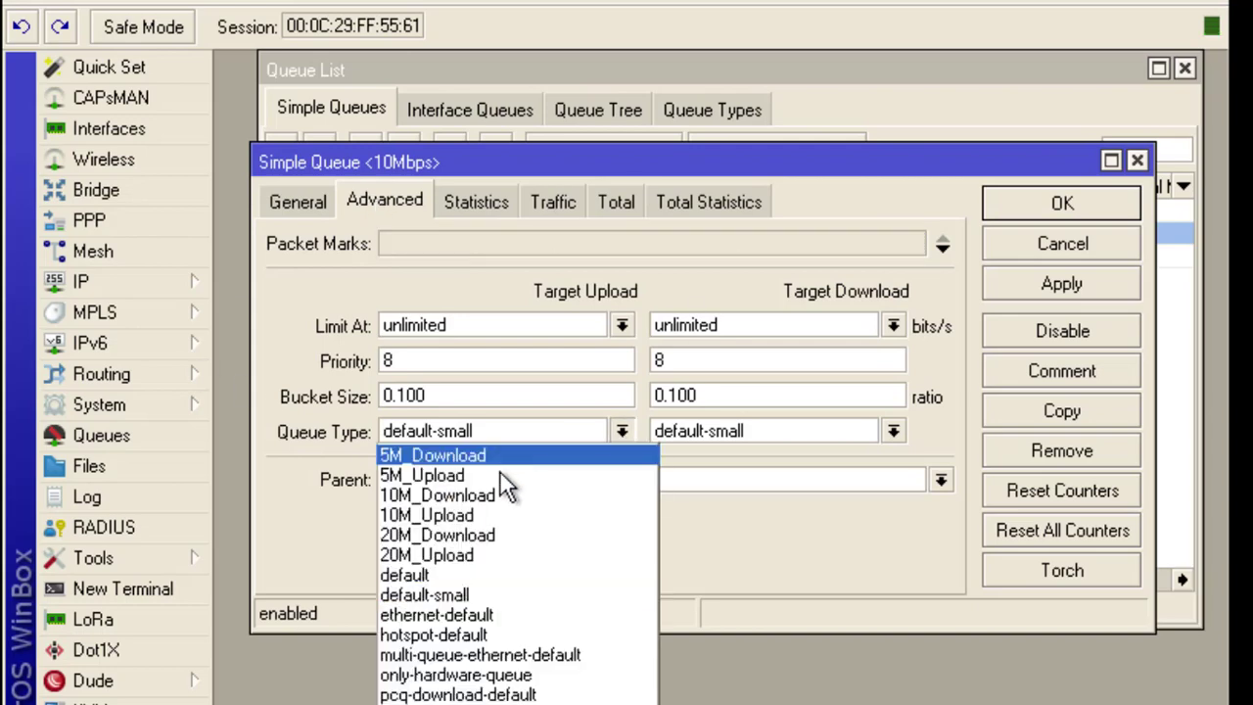
left_click(439, 511)
left_click(893, 429)
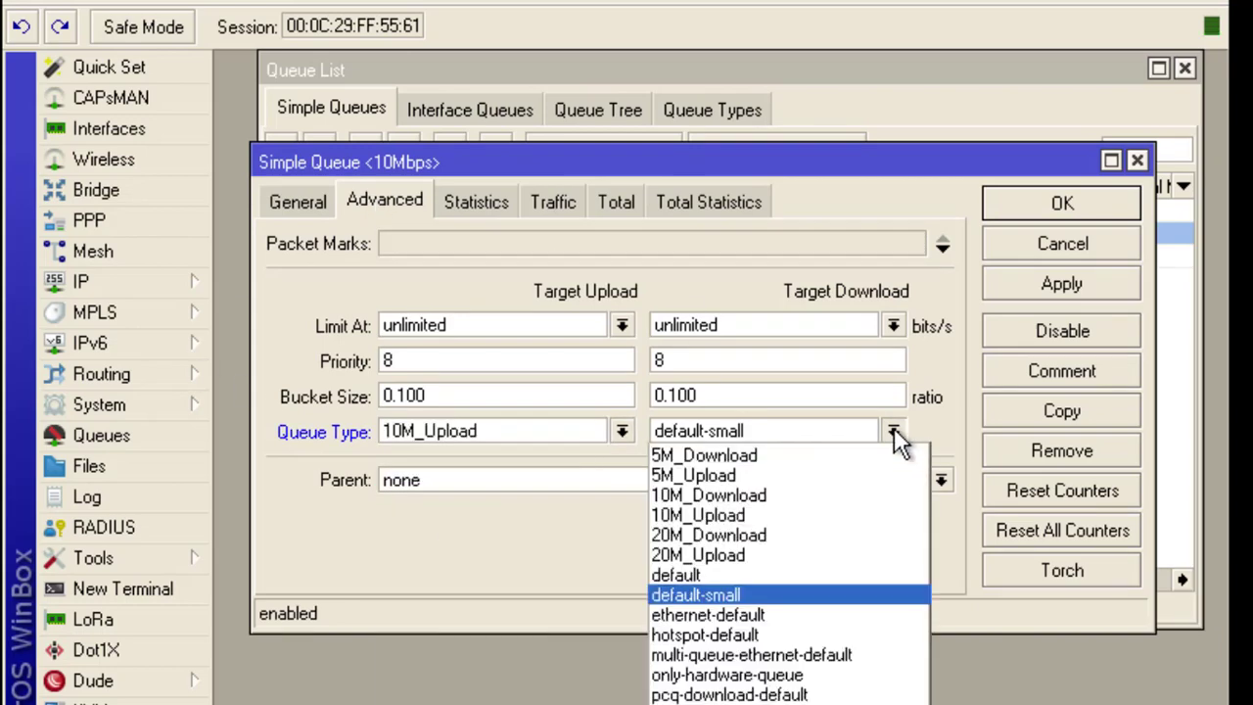
left_click(747, 496)
left_click(1062, 281)
left_click(1062, 203)
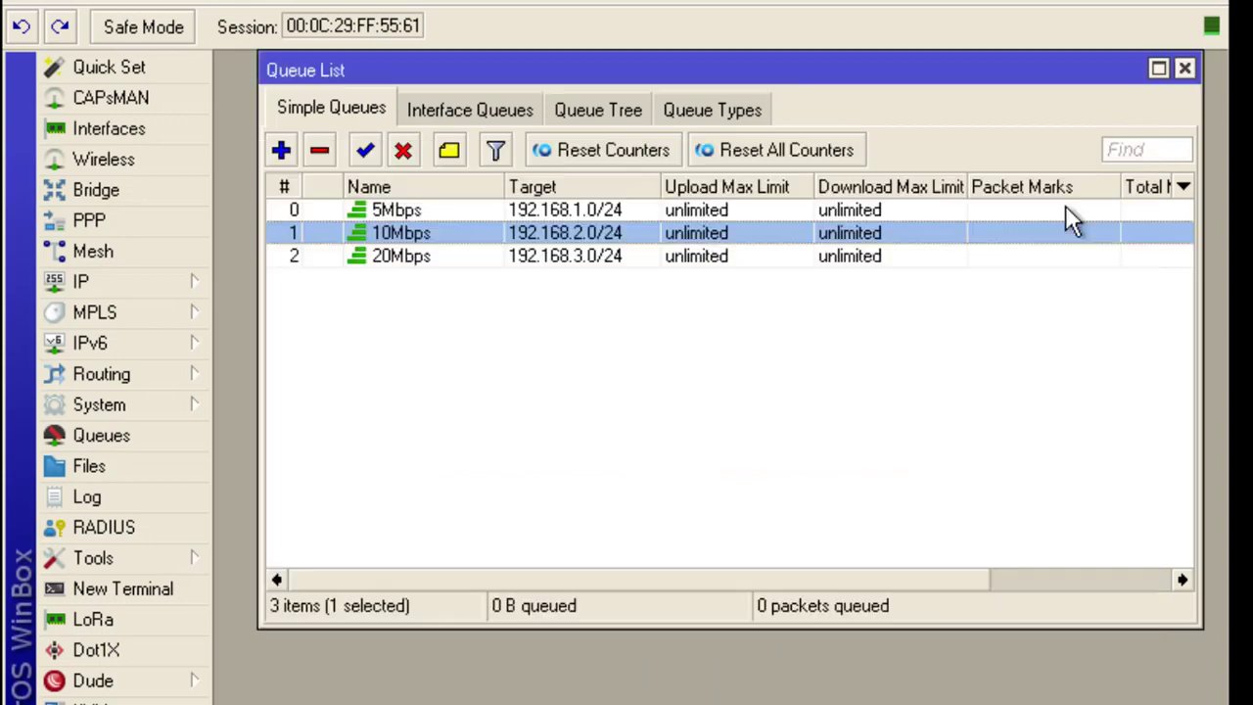
Set the 20Mbps queue to 20M_Upload upload and 20M_Download download, save, and close the queue list
double_click(349, 253)
left_click(622, 431)
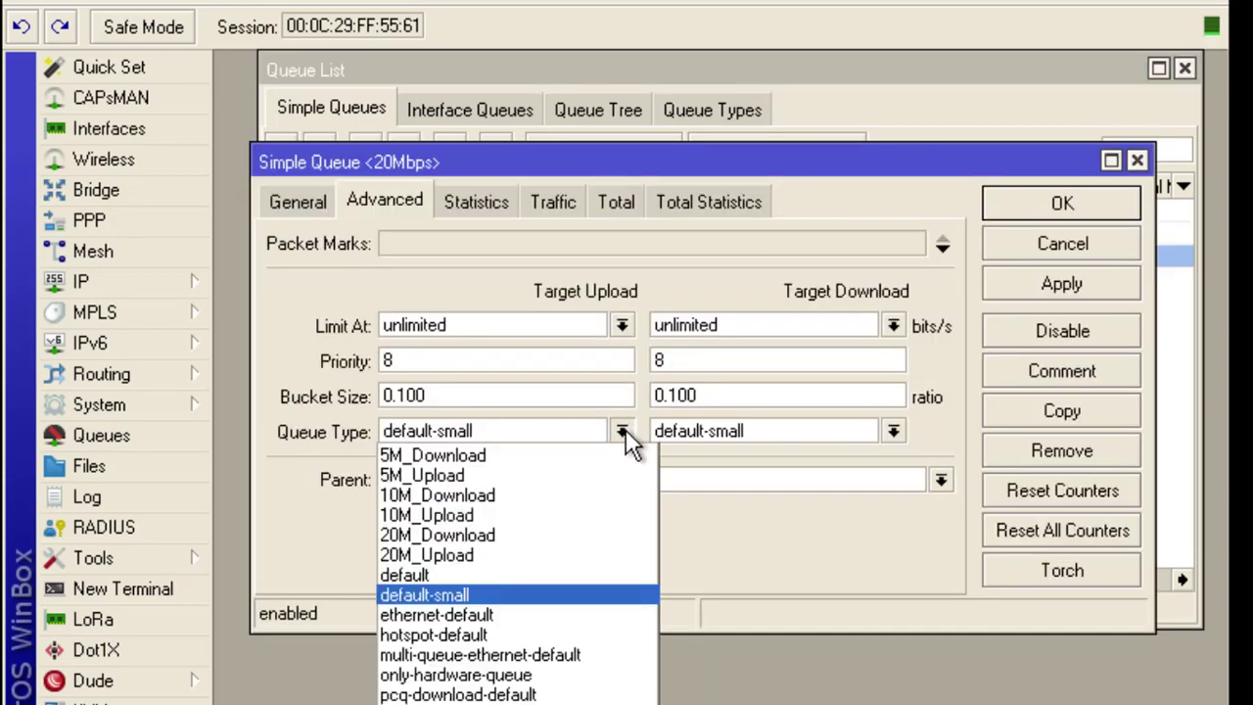
left_click(460, 557)
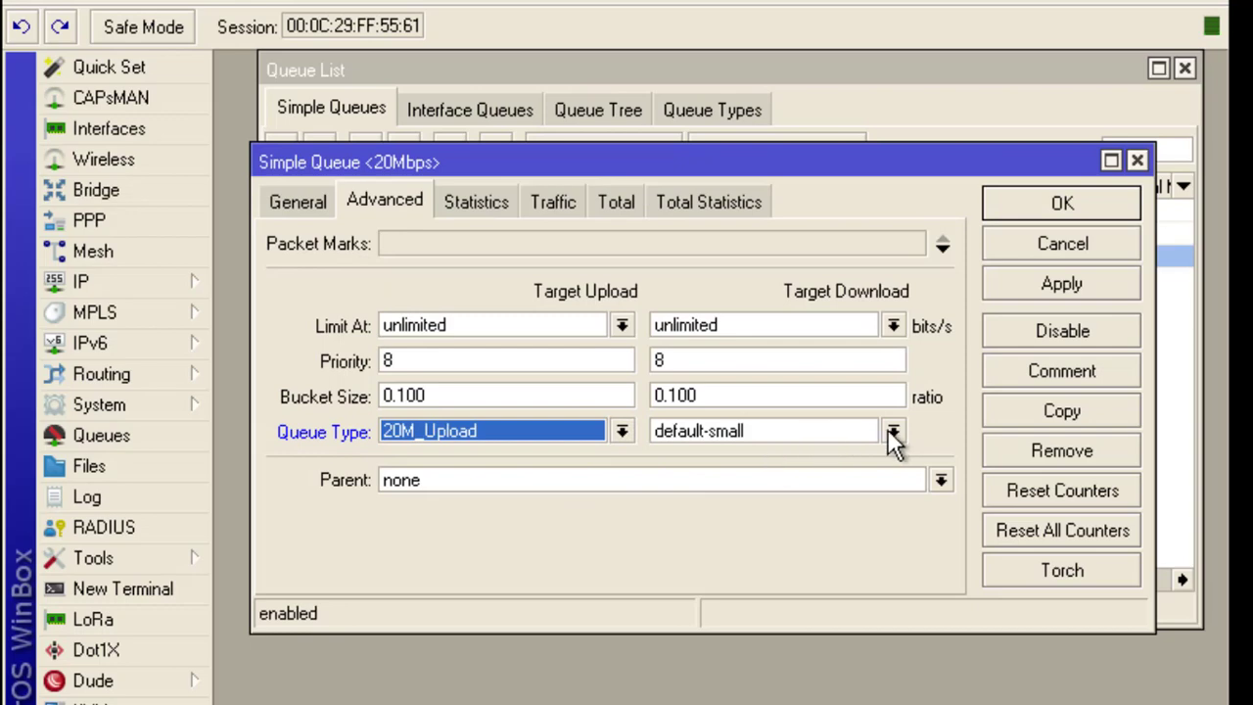
left_click(892, 431)
left_click(699, 535)
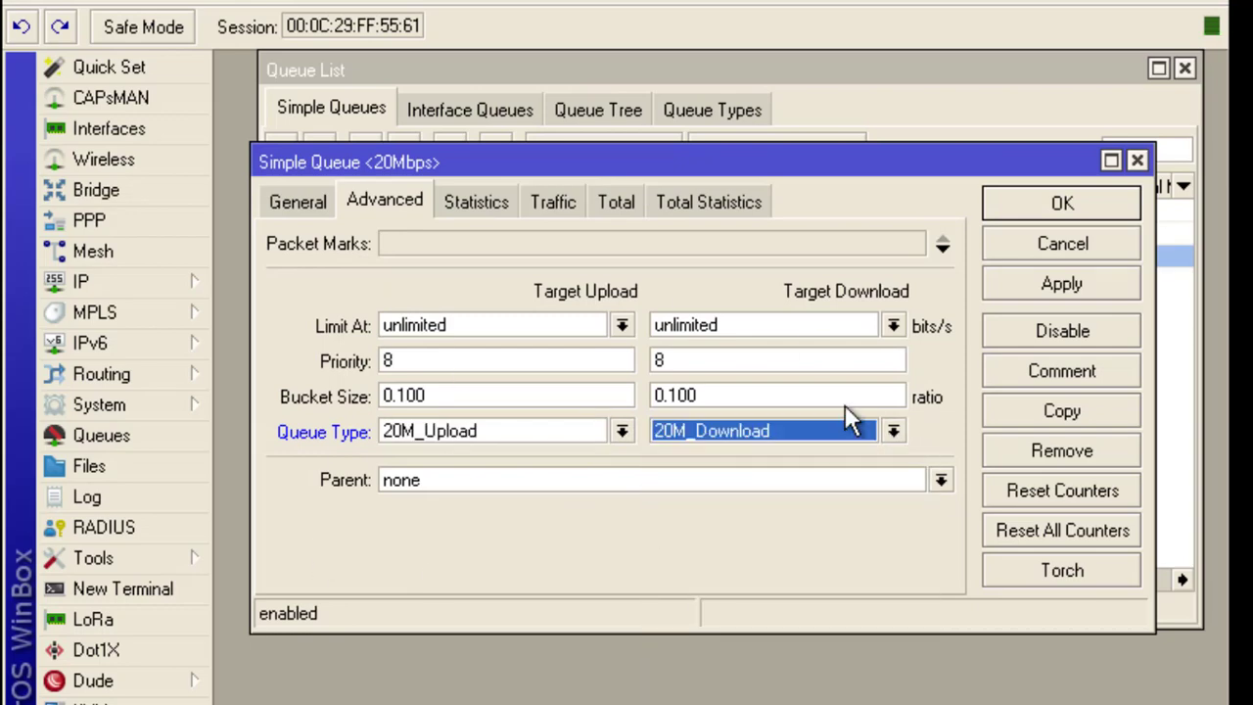
left_click(1065, 284)
left_click(1067, 206)
left_click(1185, 70)
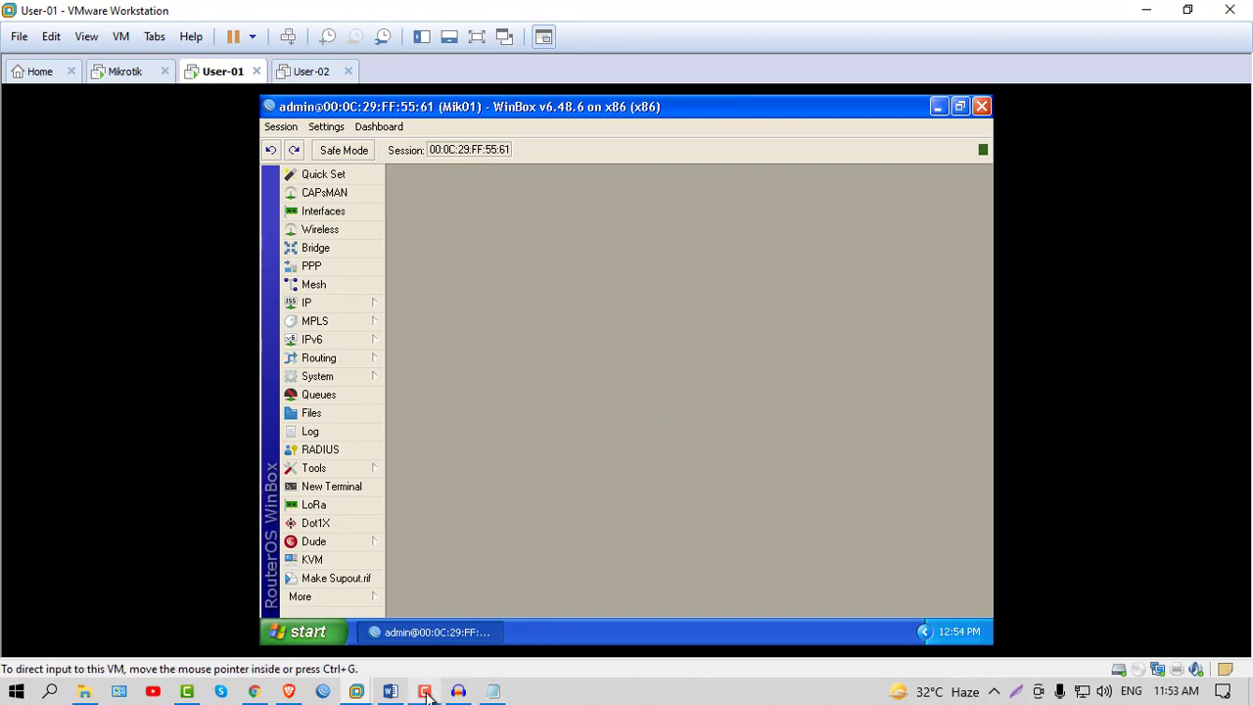
Review the Word network diagram of user packs, then return to the router VM
left_click(390, 692)
scroll(553, 431, "down", 8)
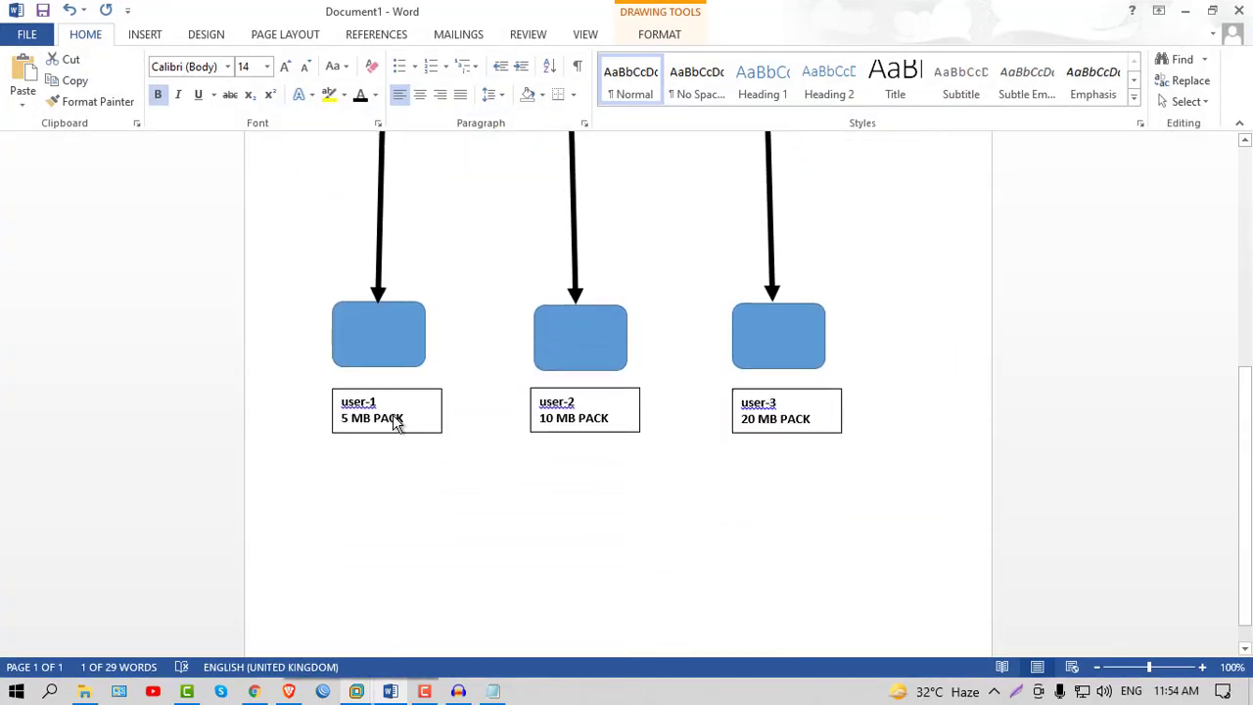
left_click_drag(406, 422, 340, 429)
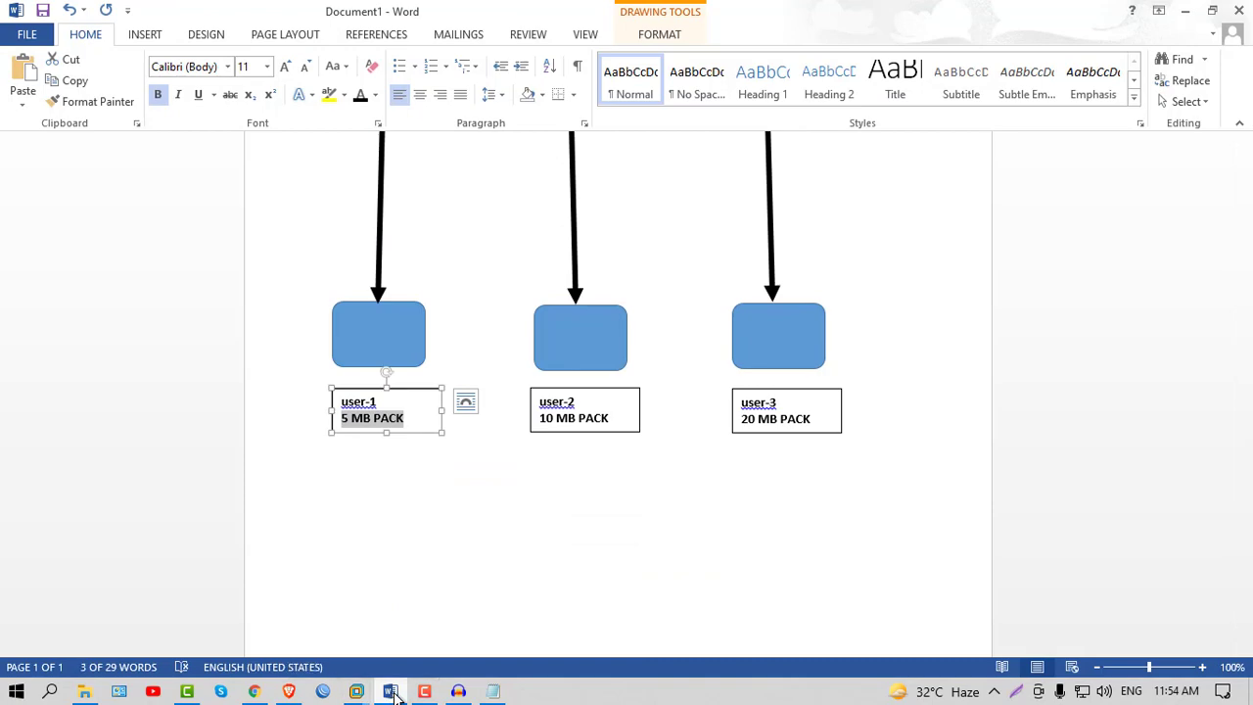
left_click(356, 692)
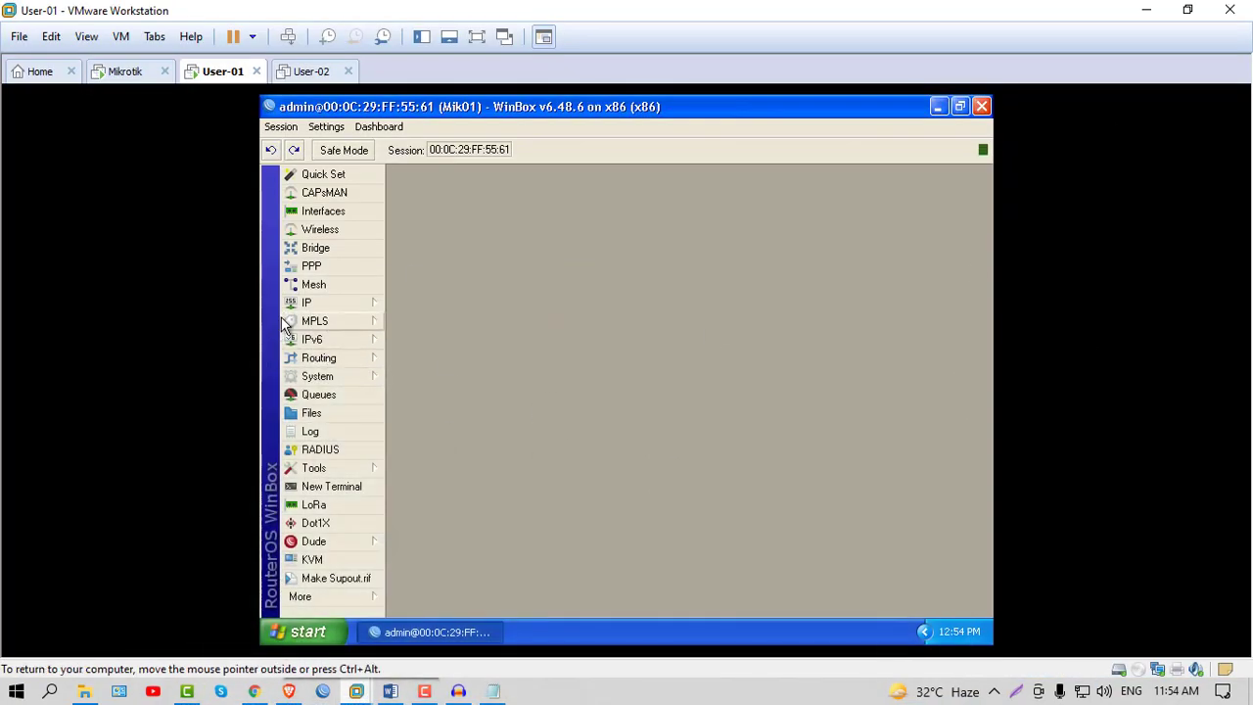
In PPP Secrets, give USER1 the 5M profile
left_click(313, 267)
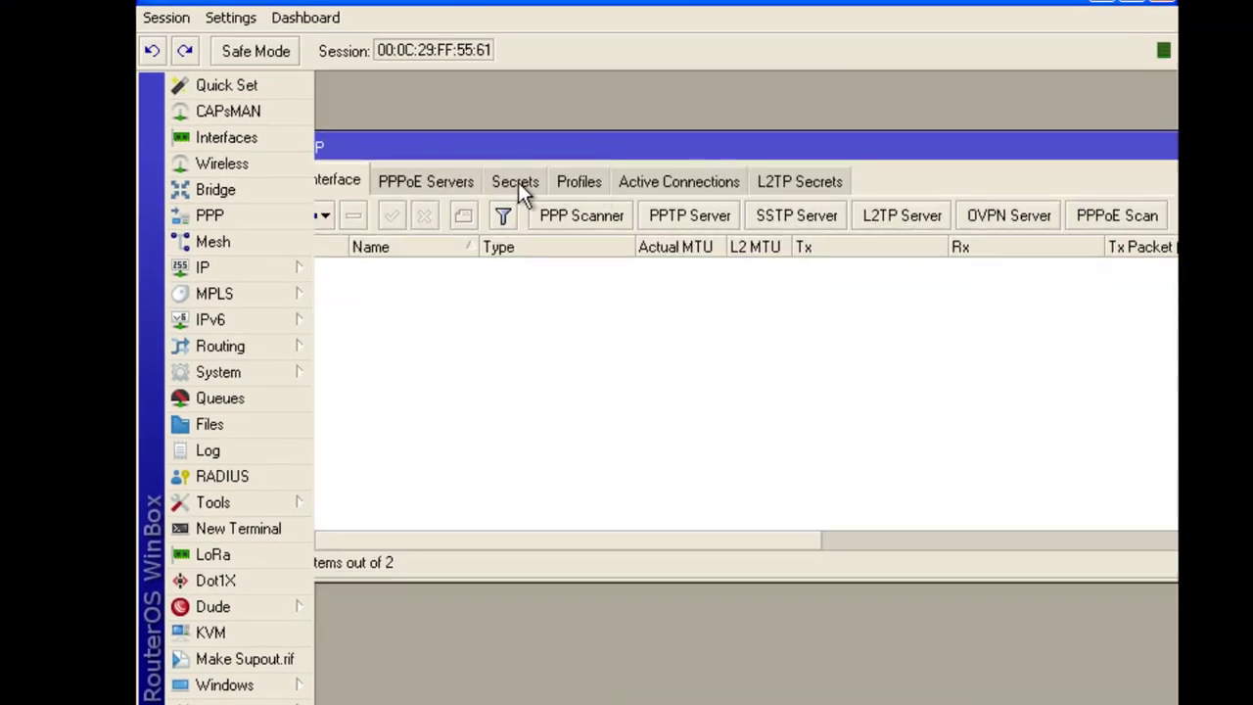
left_click(515, 184)
left_click_drag(525, 145, 568, 135)
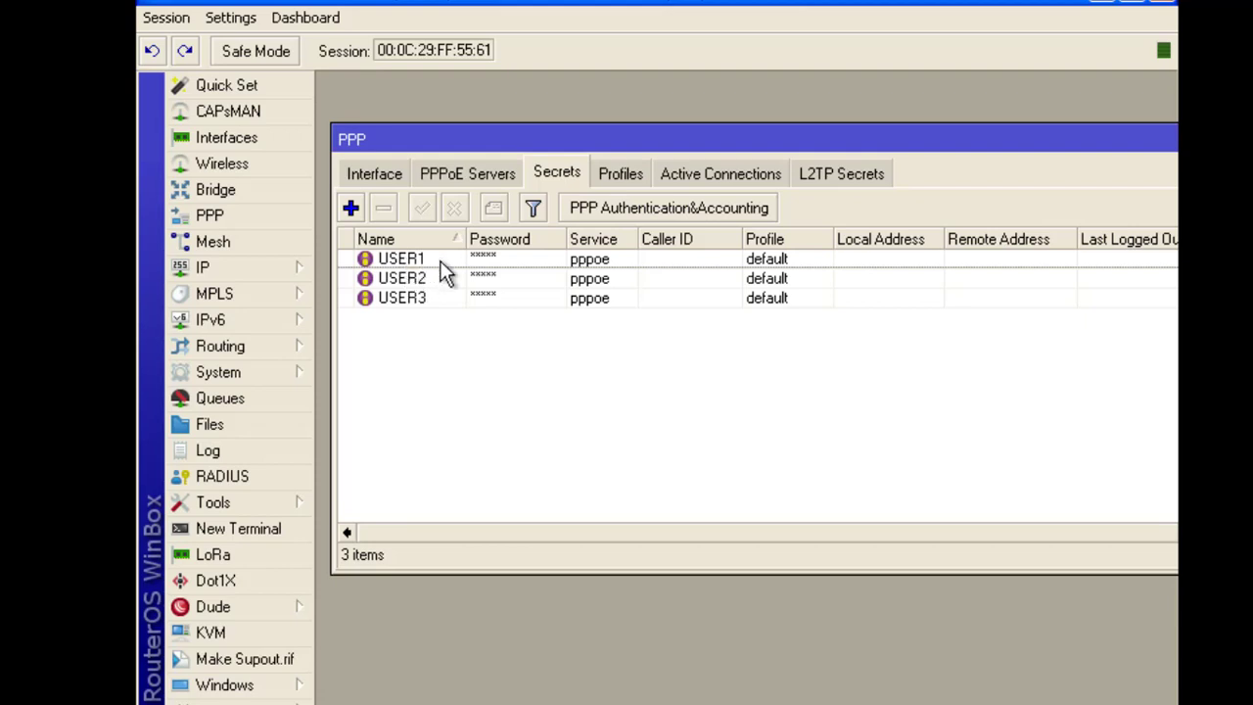
double_click(510, 258)
left_click_drag(628, 125, 582, 116)
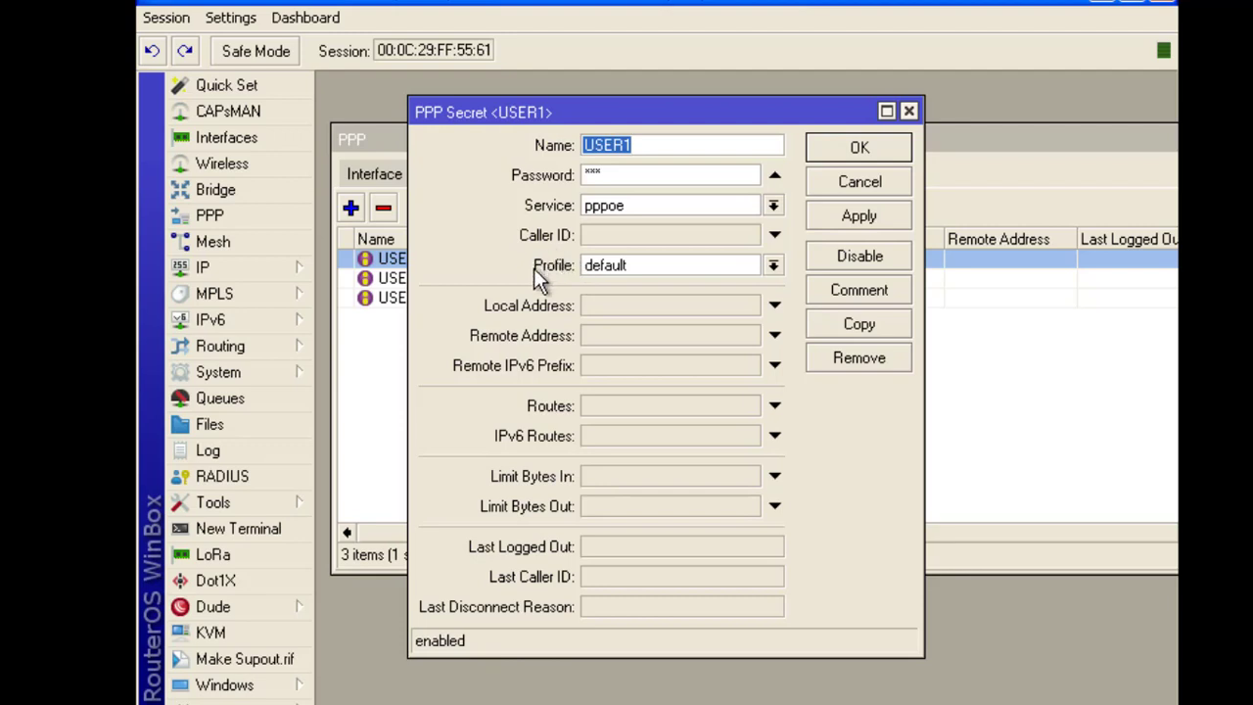
left_click(775, 266)
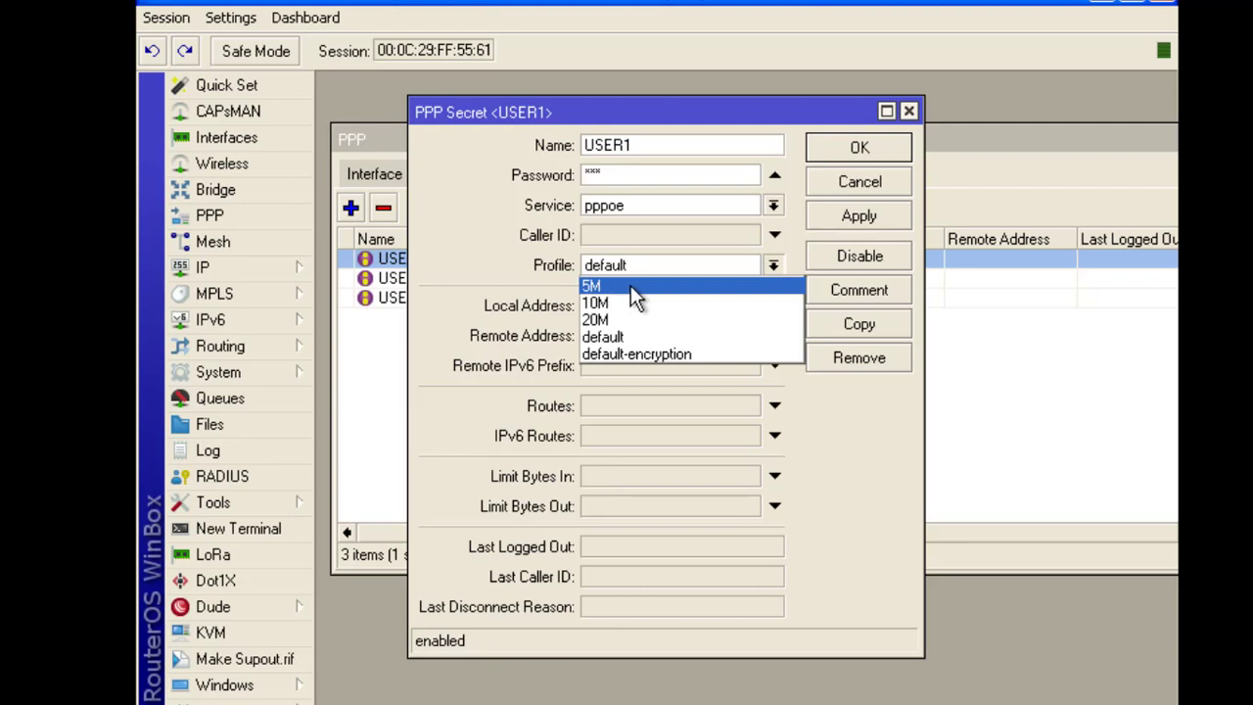
left_click(631, 286)
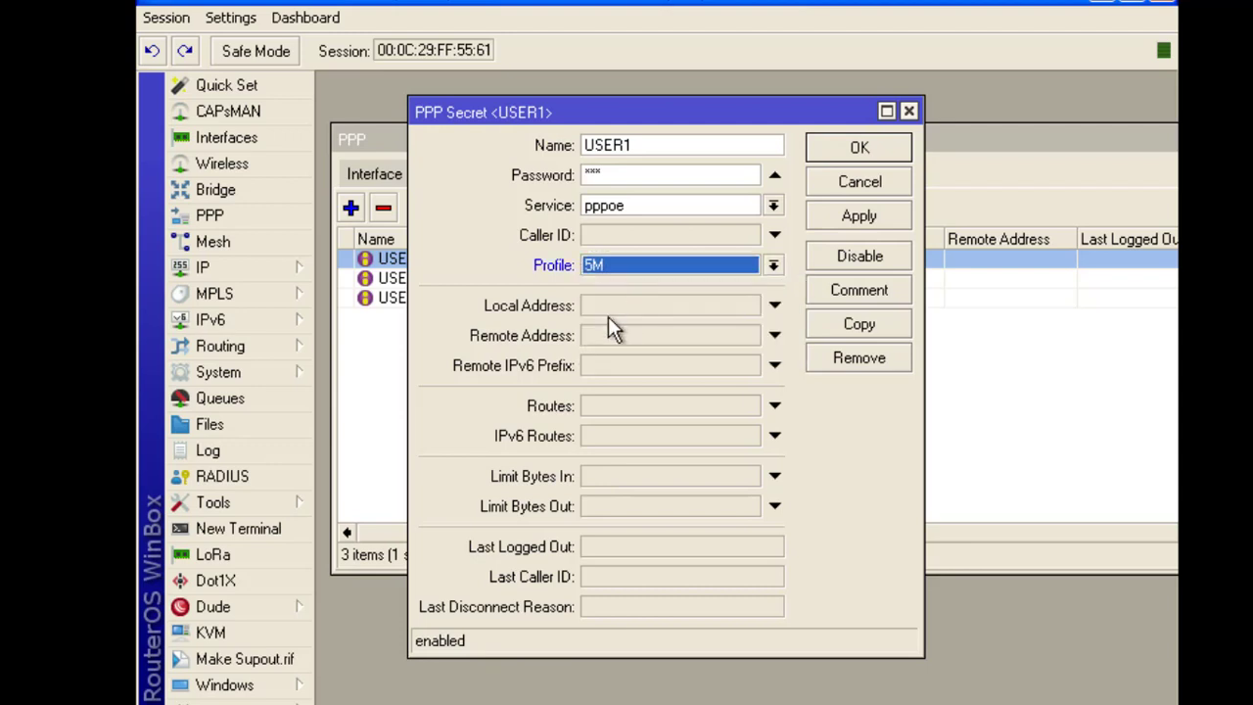
left_click(849, 213)
left_click(860, 152)
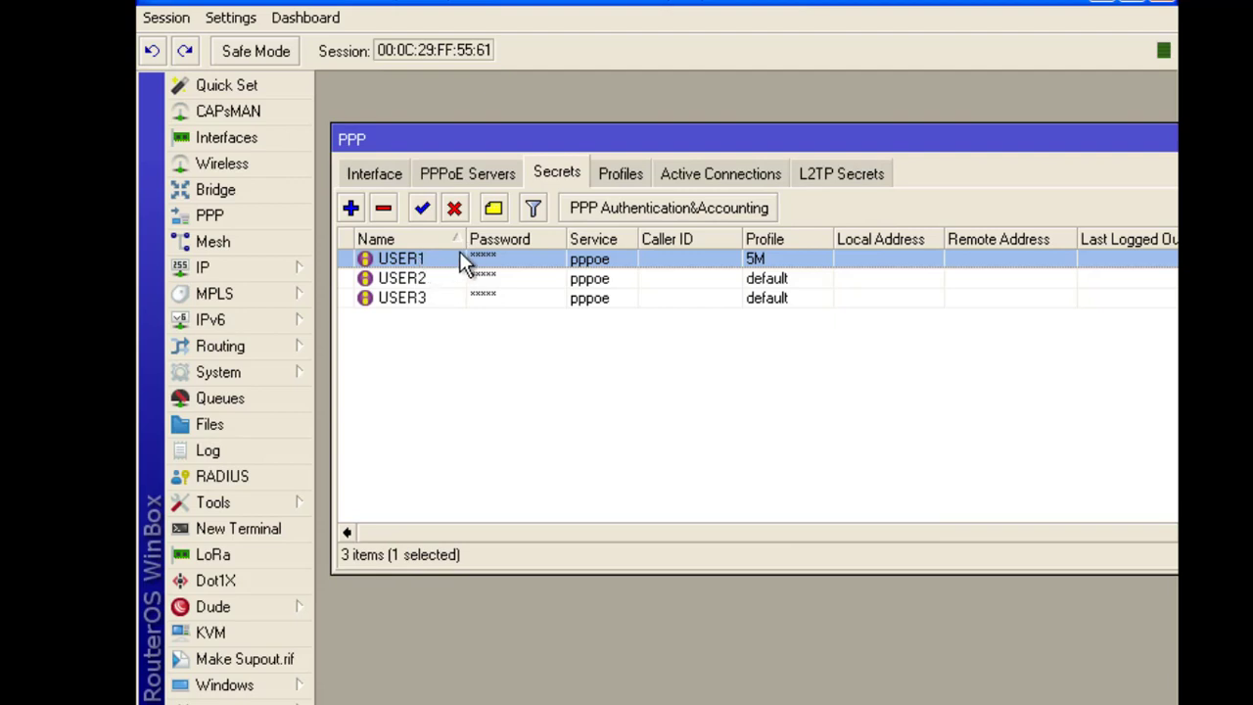
Give USER2 the 10M profile
double_click(409, 280)
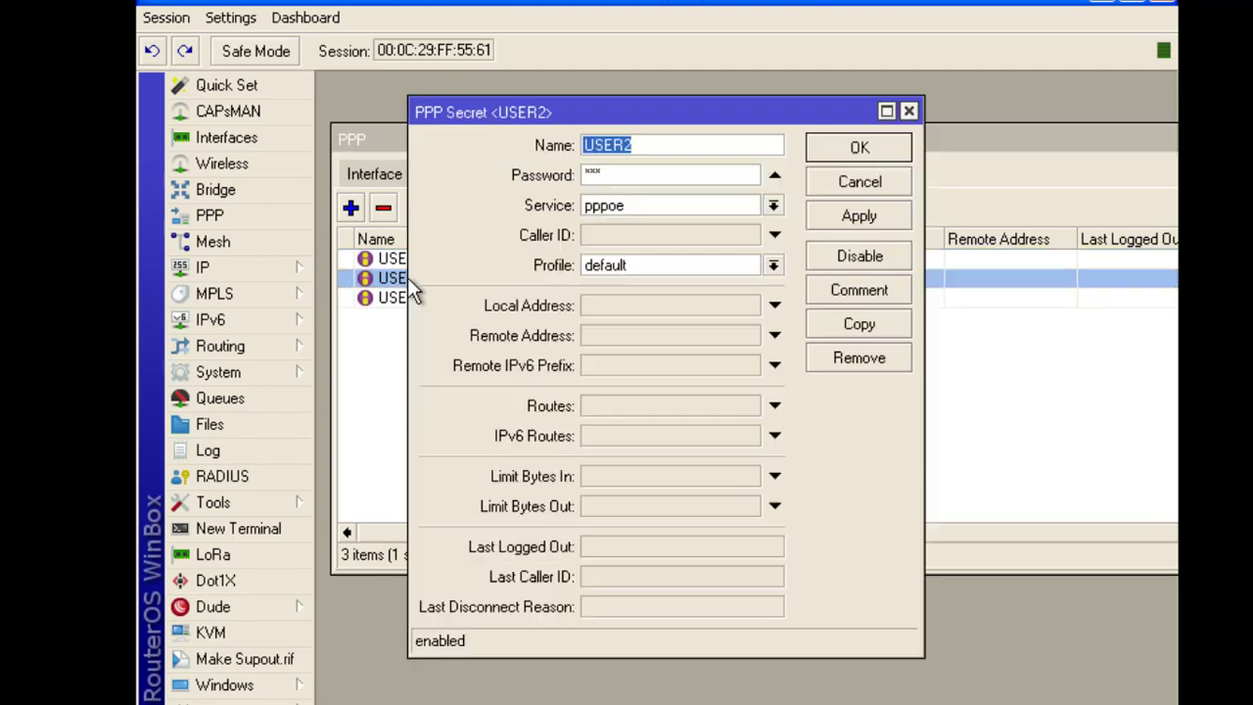
left_click(624, 267)
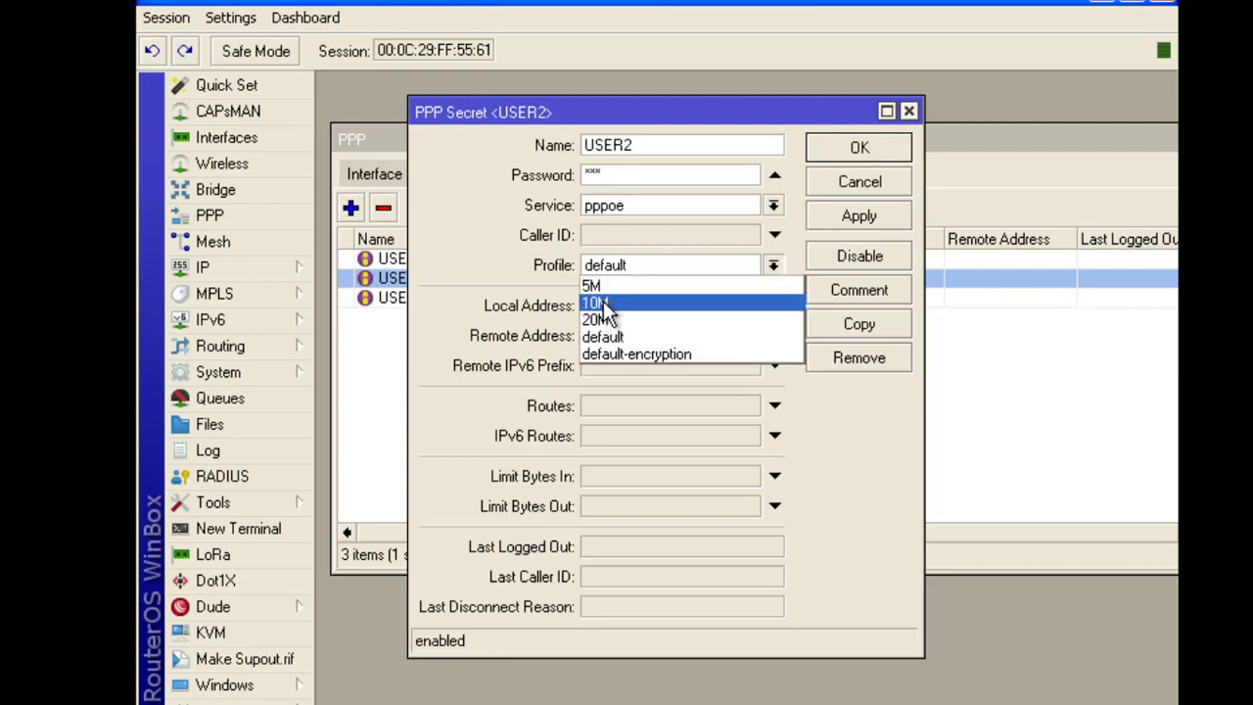
left_click(597, 303)
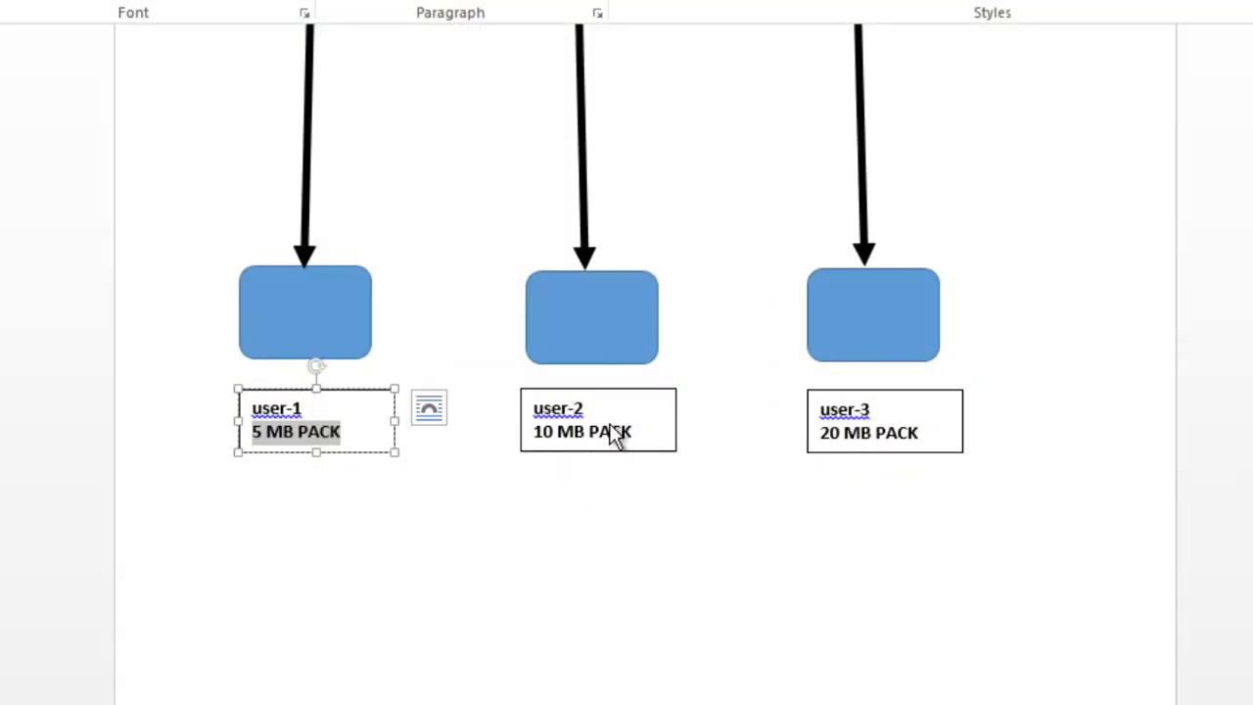
left_click_drag(636, 432, 496, 437)
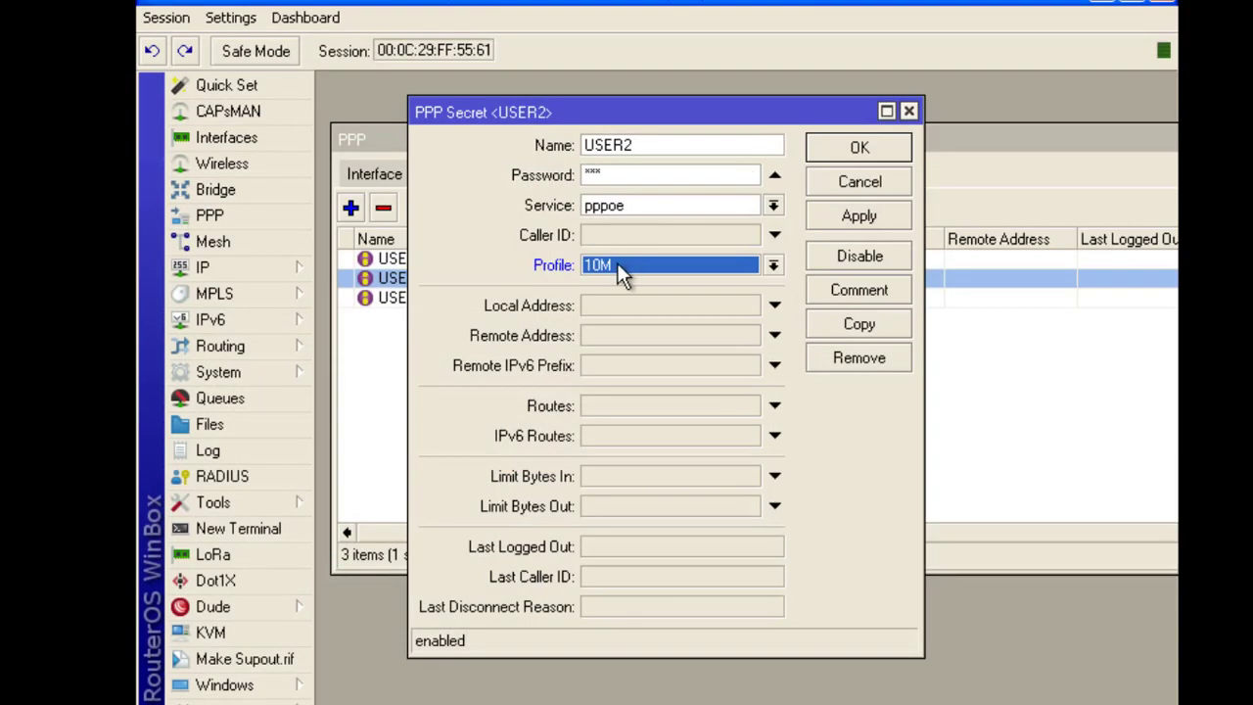
left_click(616, 265)
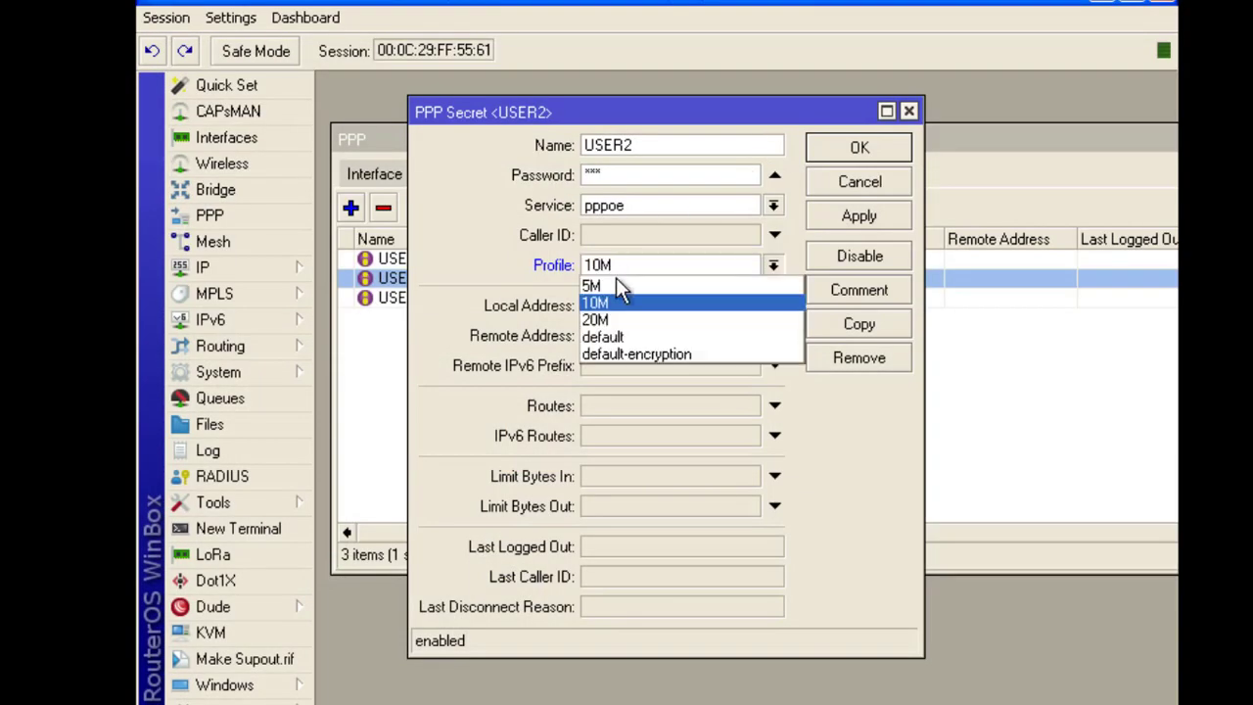
left_click(608, 305)
left_click(861, 149)
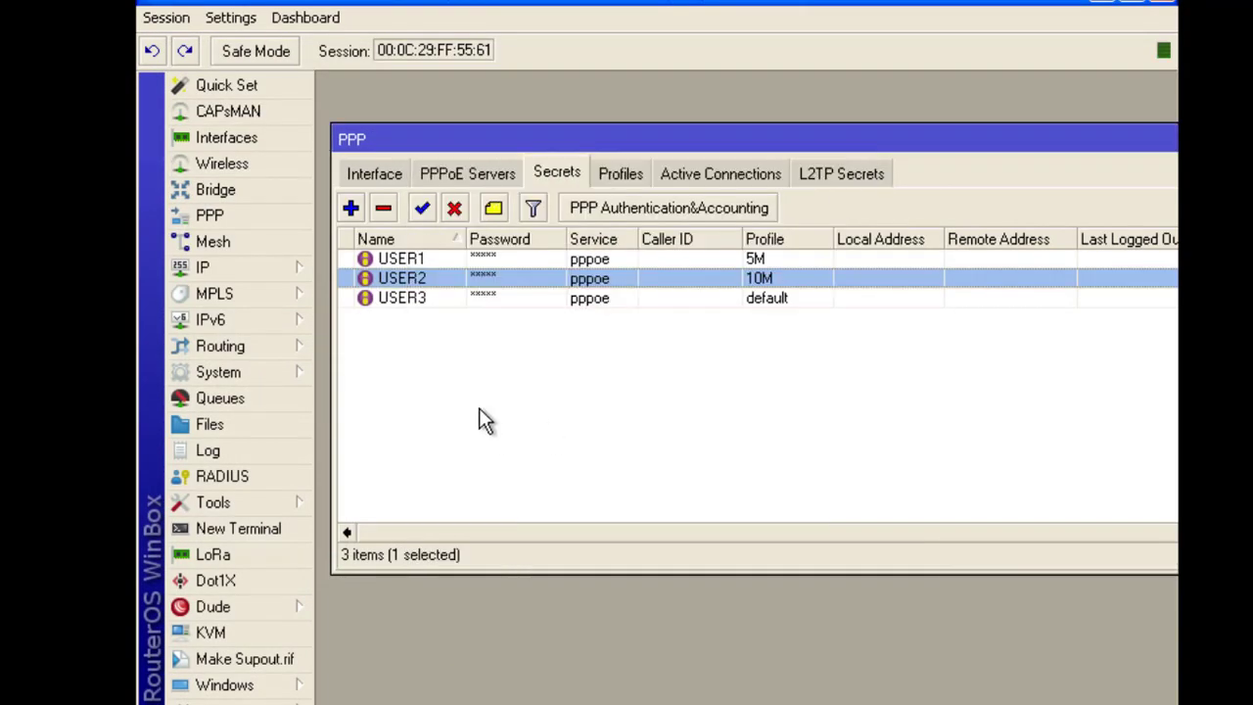
Give USER3 the 20M profile
double_click(414, 296)
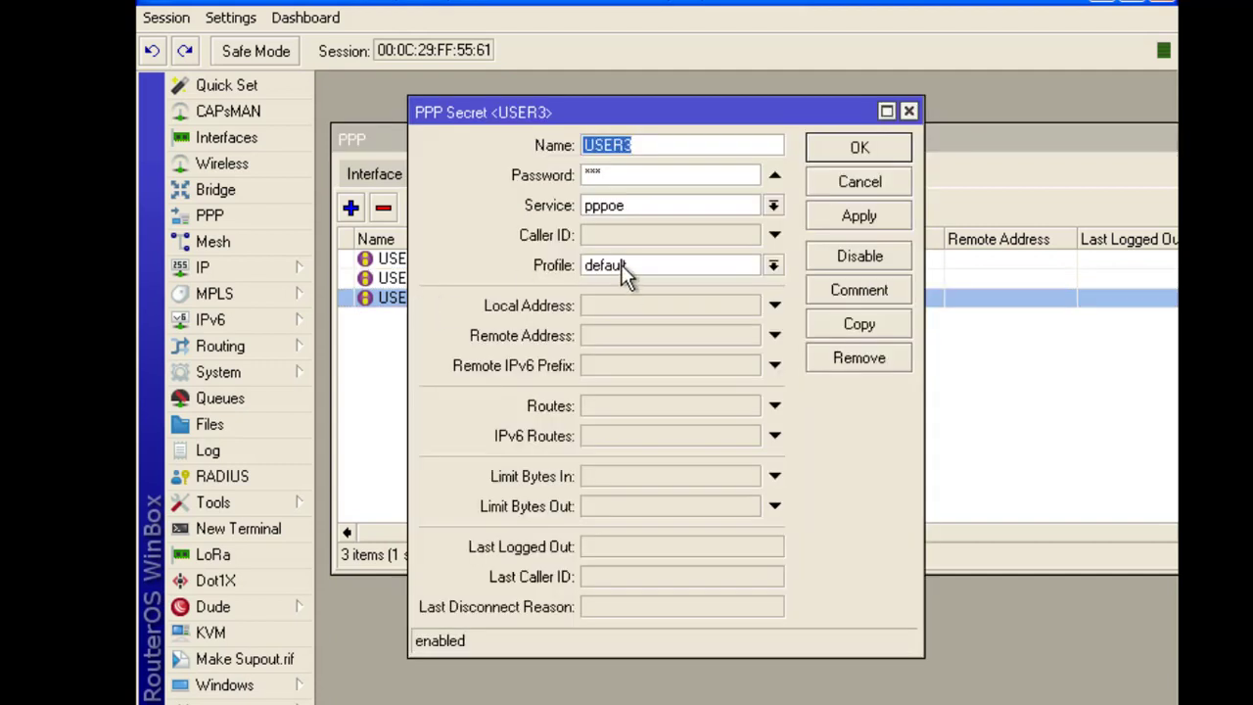
left_click(624, 272)
left_click(630, 316)
left_click(848, 150)
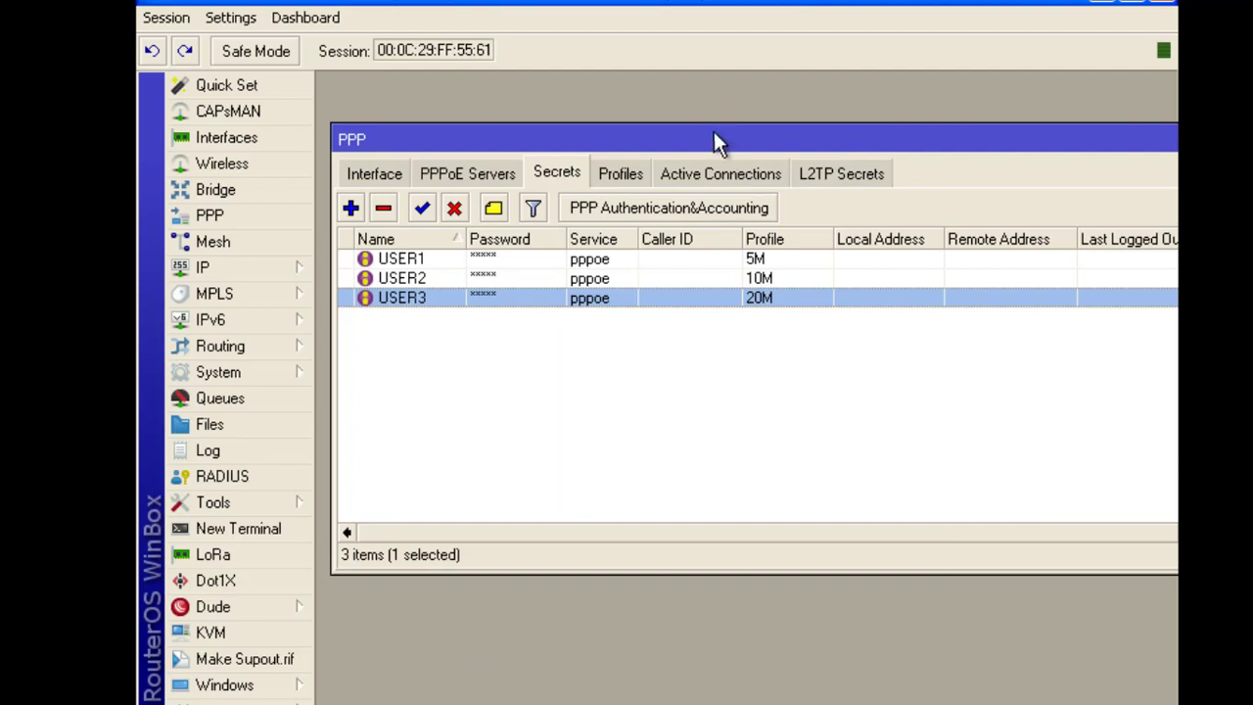
left_click_drag(706, 134, 652, 126)
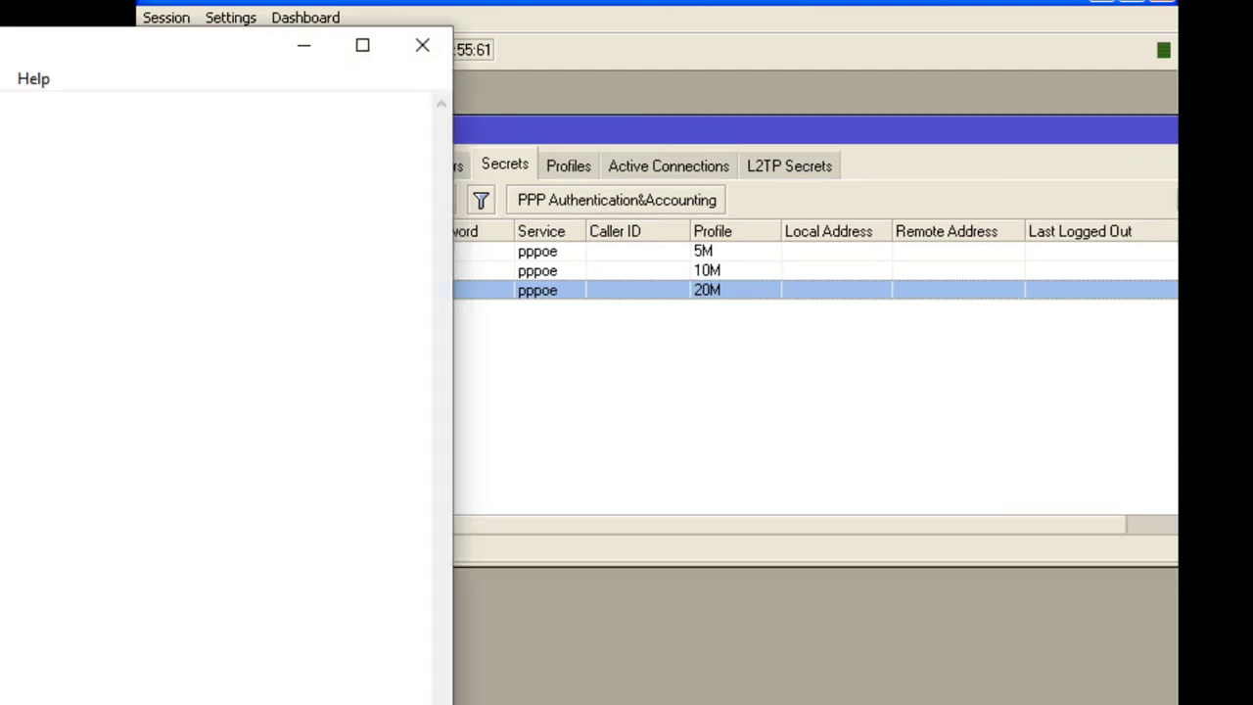
Type the first three steps: 'First...PPPOE Server create', 'Second.....User create', 'Third....pool create'
left_click_drag(49, 46, 679, 12)
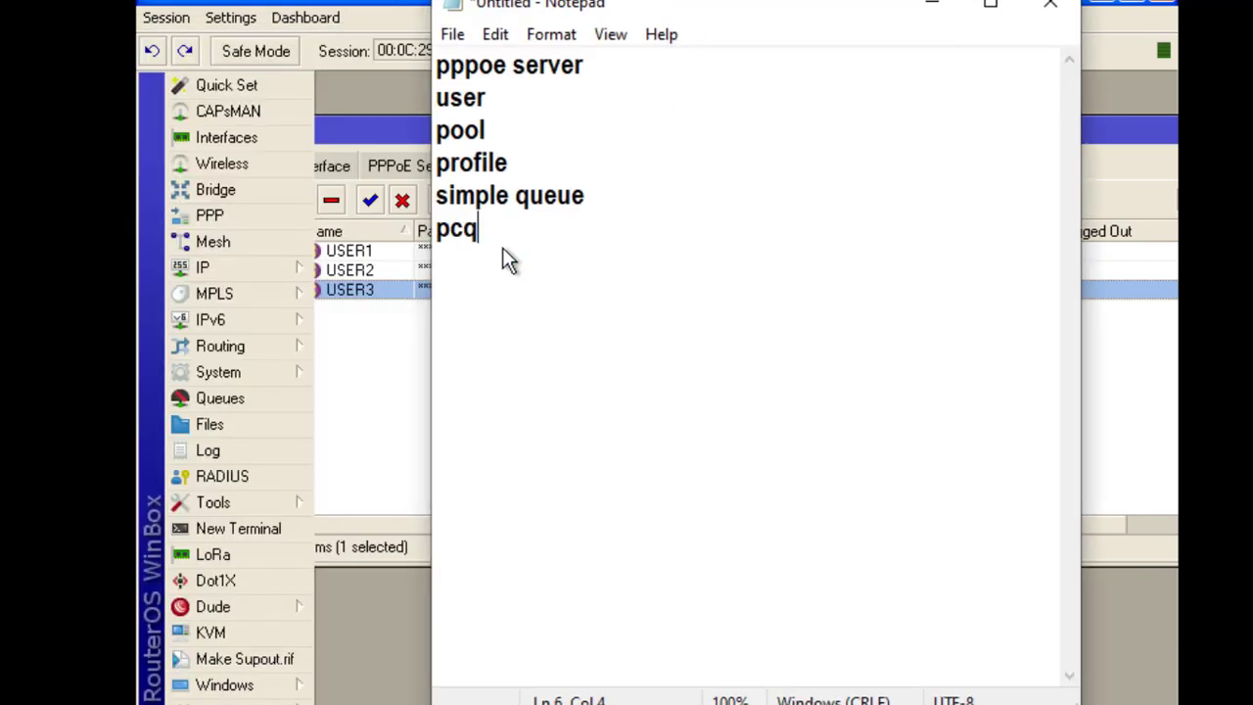
key("Return")
key("Return")
key("Return")
key("Return")
type("First")
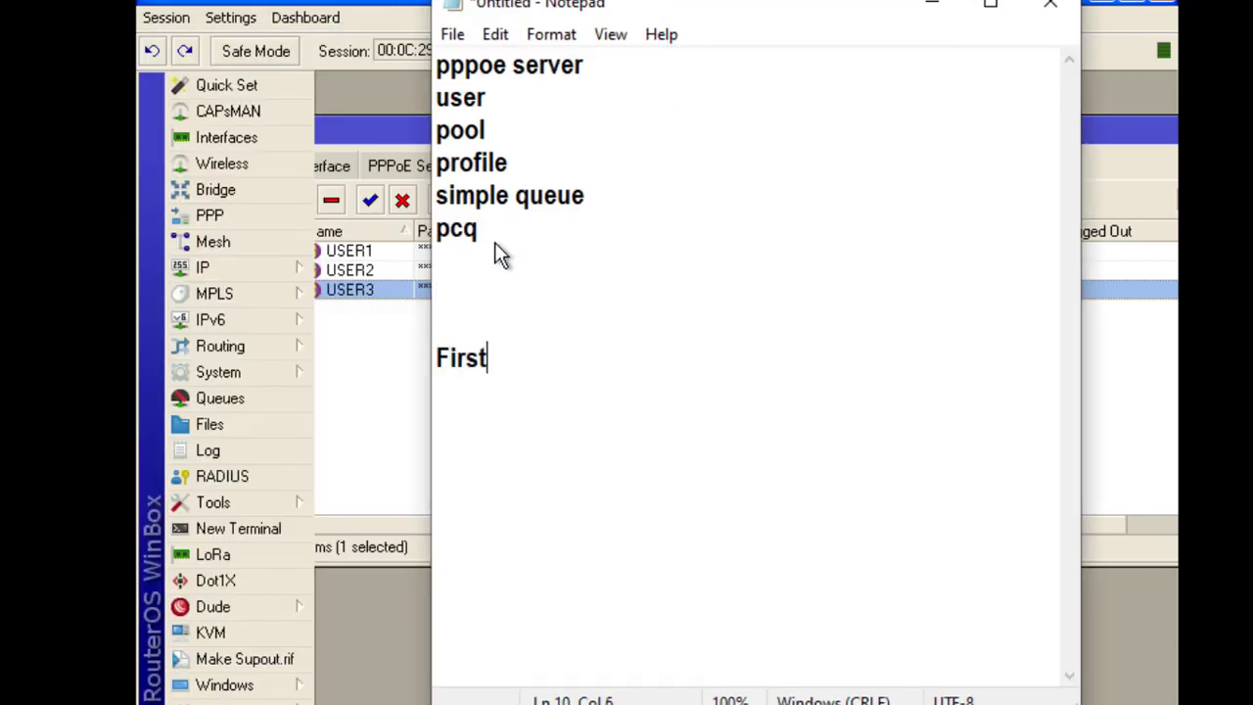
type("...PPP")
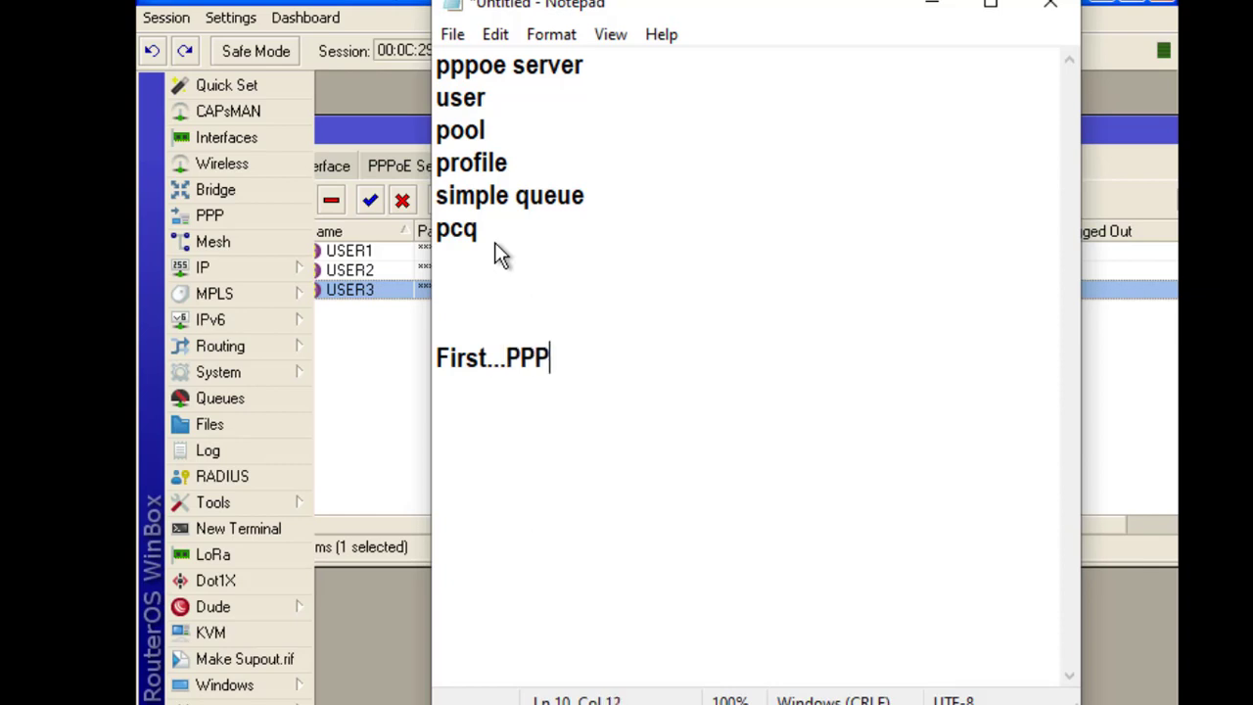
type("OE Ser")
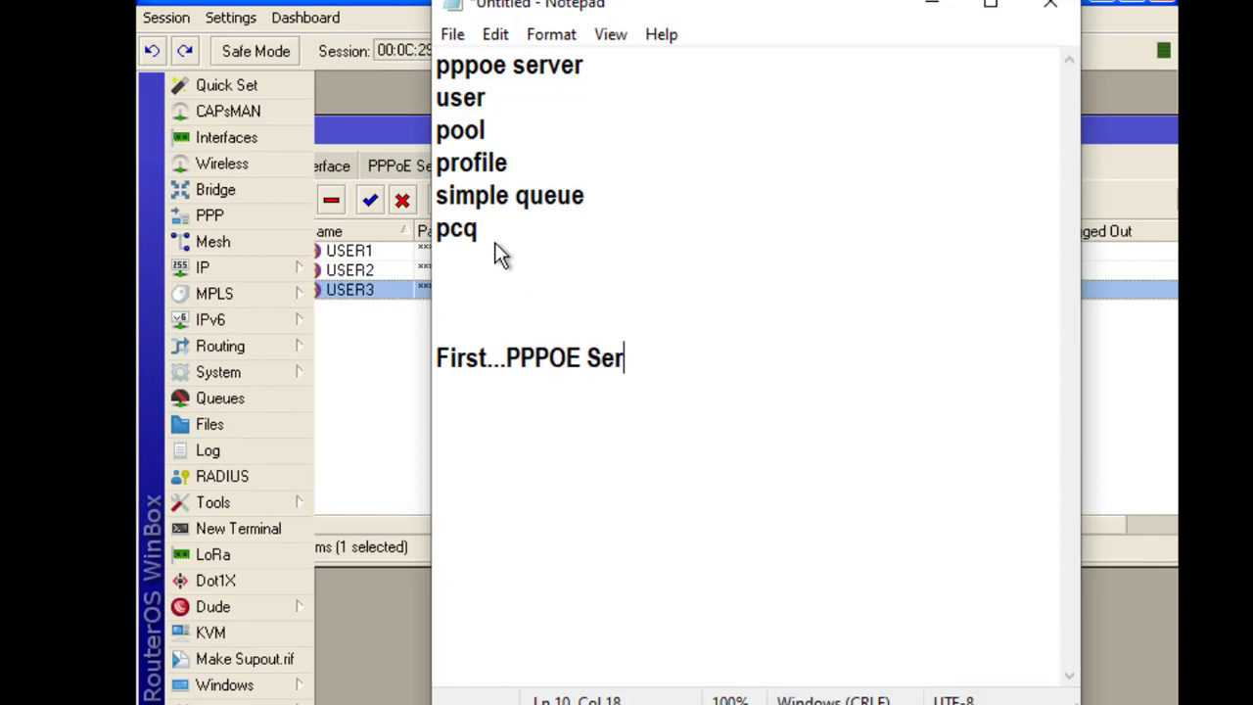
type("ver cr")
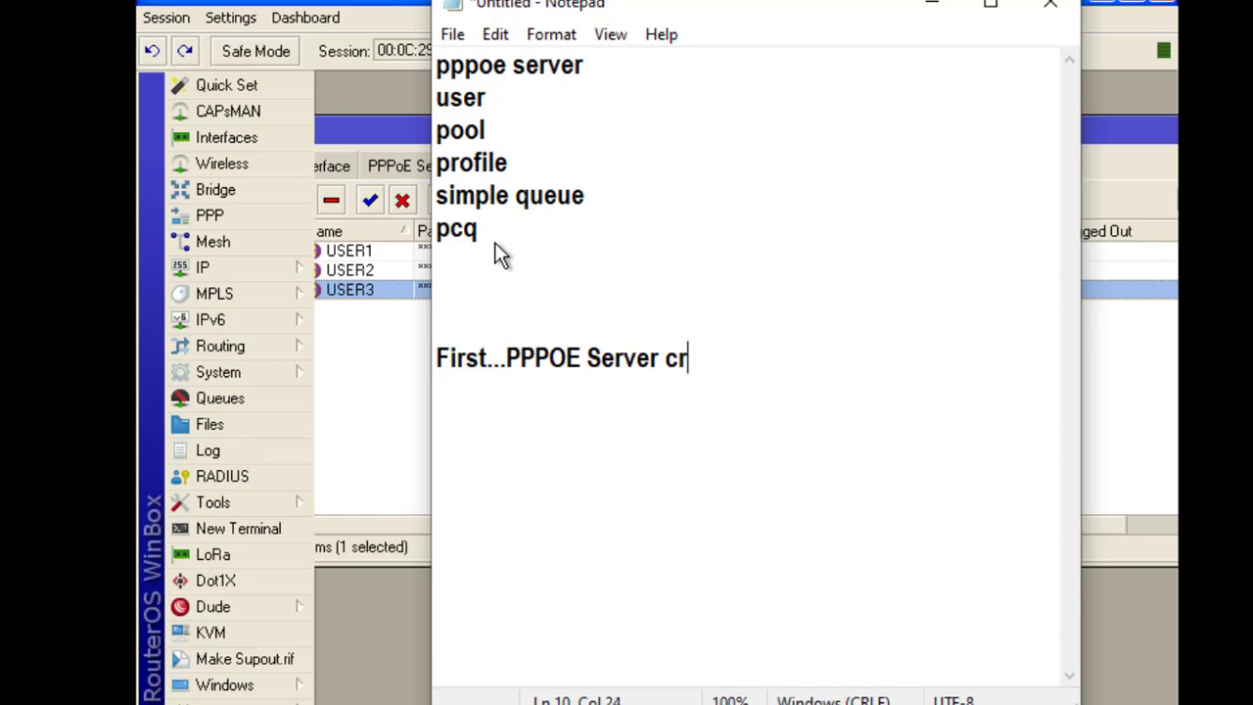
type("eate")
key("Return")
type("Secon")
type("d---")
key("BackSpace")
key("BackSpace")
key("BackSpace")
type("....User create")
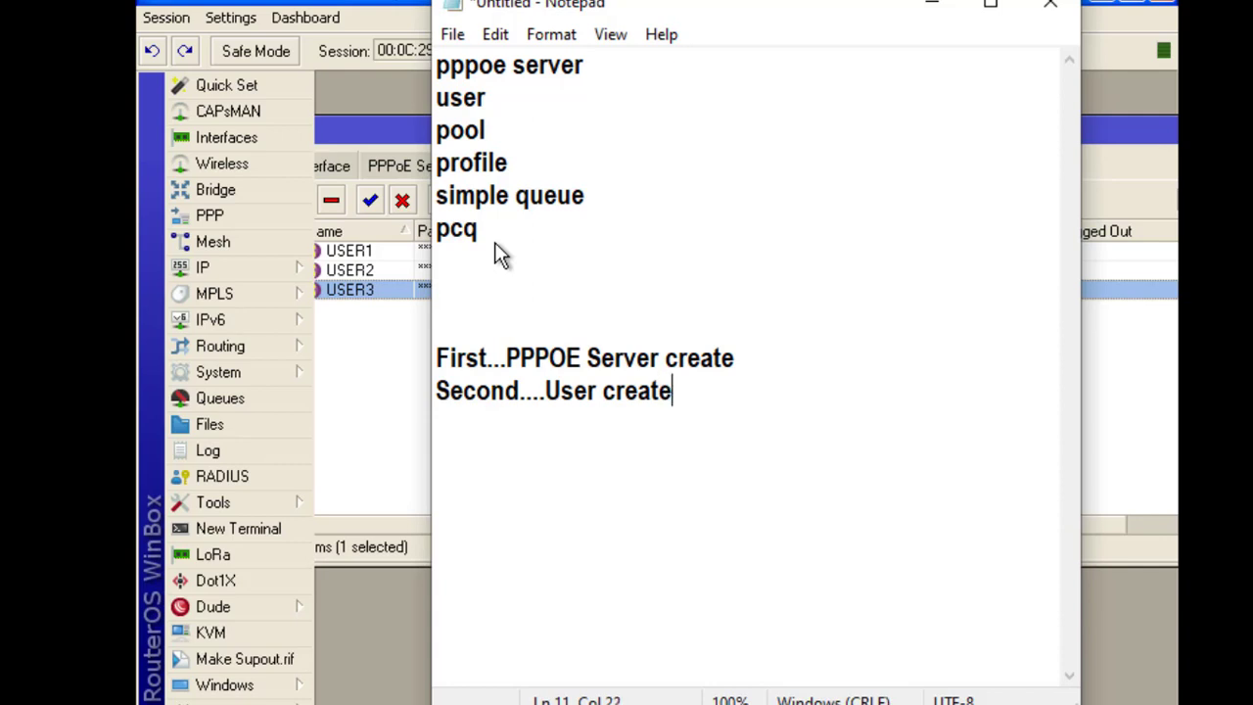
key("Return")
type("Third....")
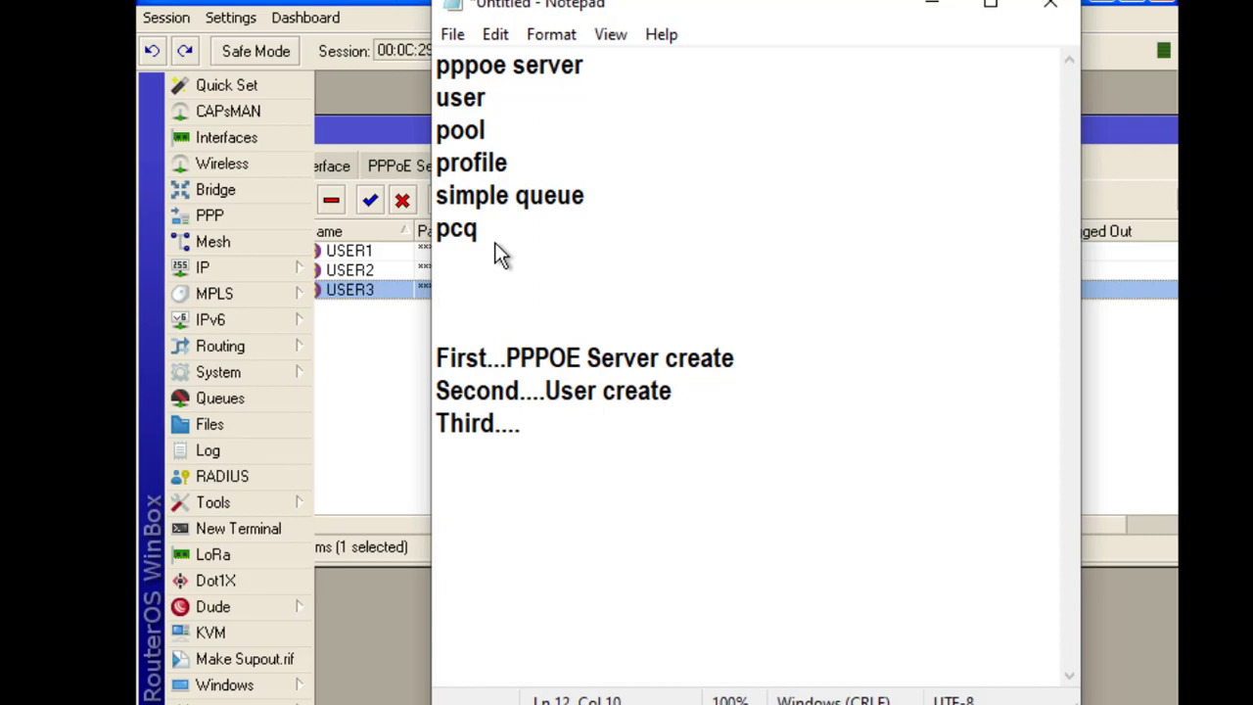
type("pool create")
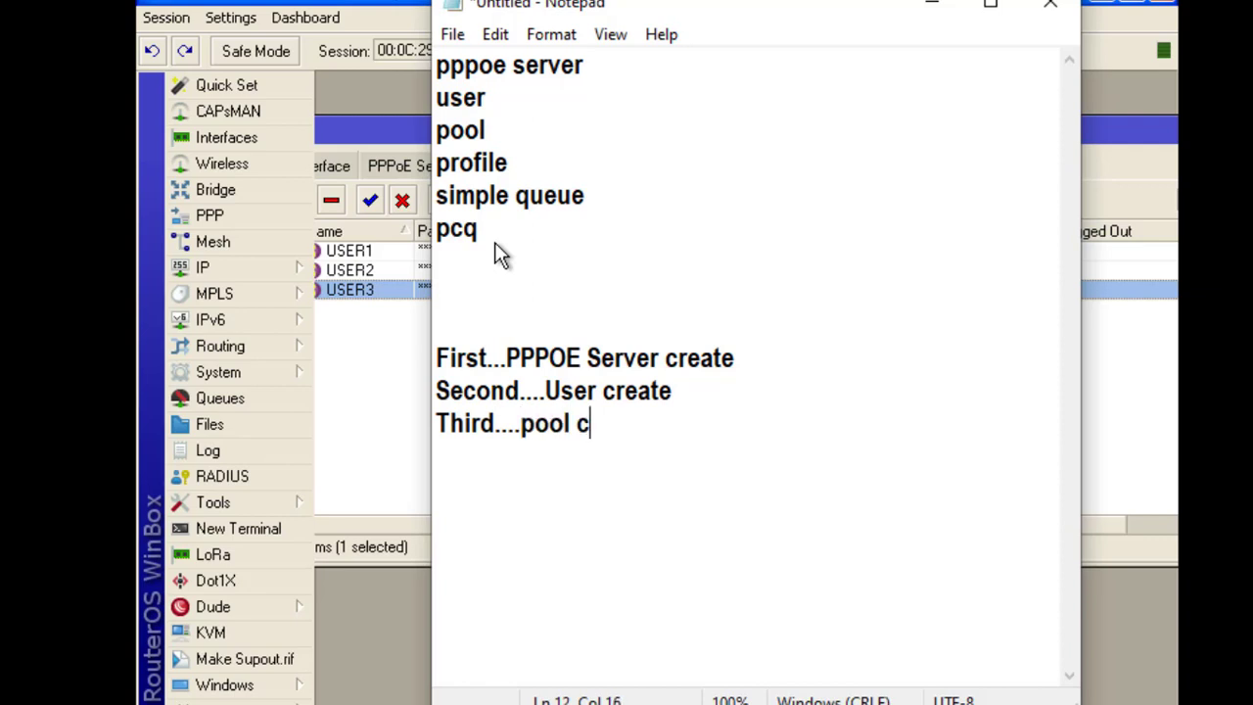
Add 'Fourt....profile', 'Fifth....simple queue create' and 'sixth....pcq download and upload'
key("Return")
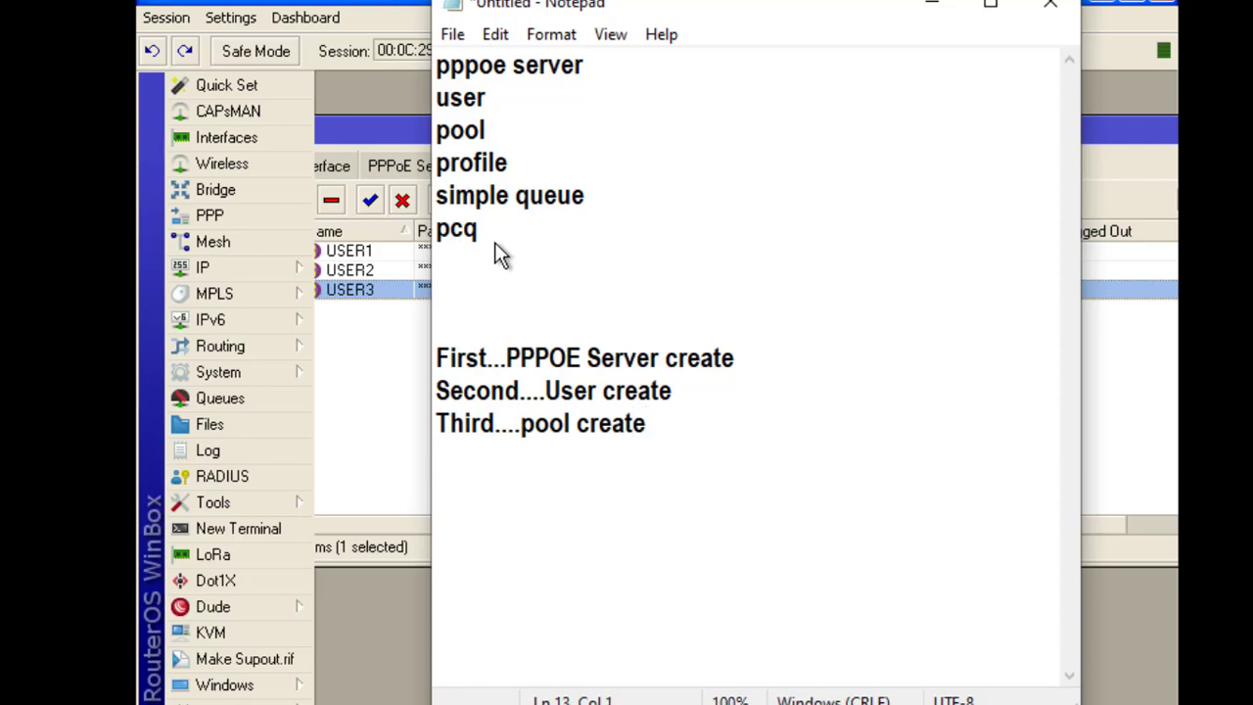
type("Fourt..")
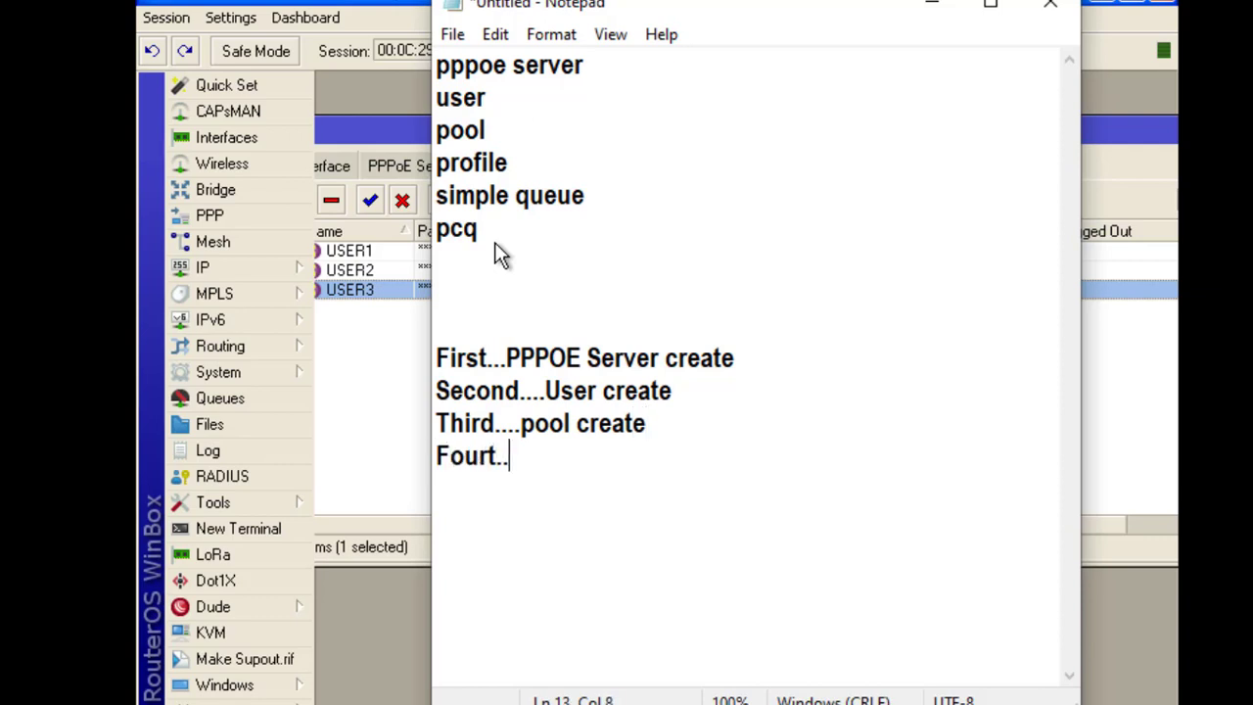
type("..profile")
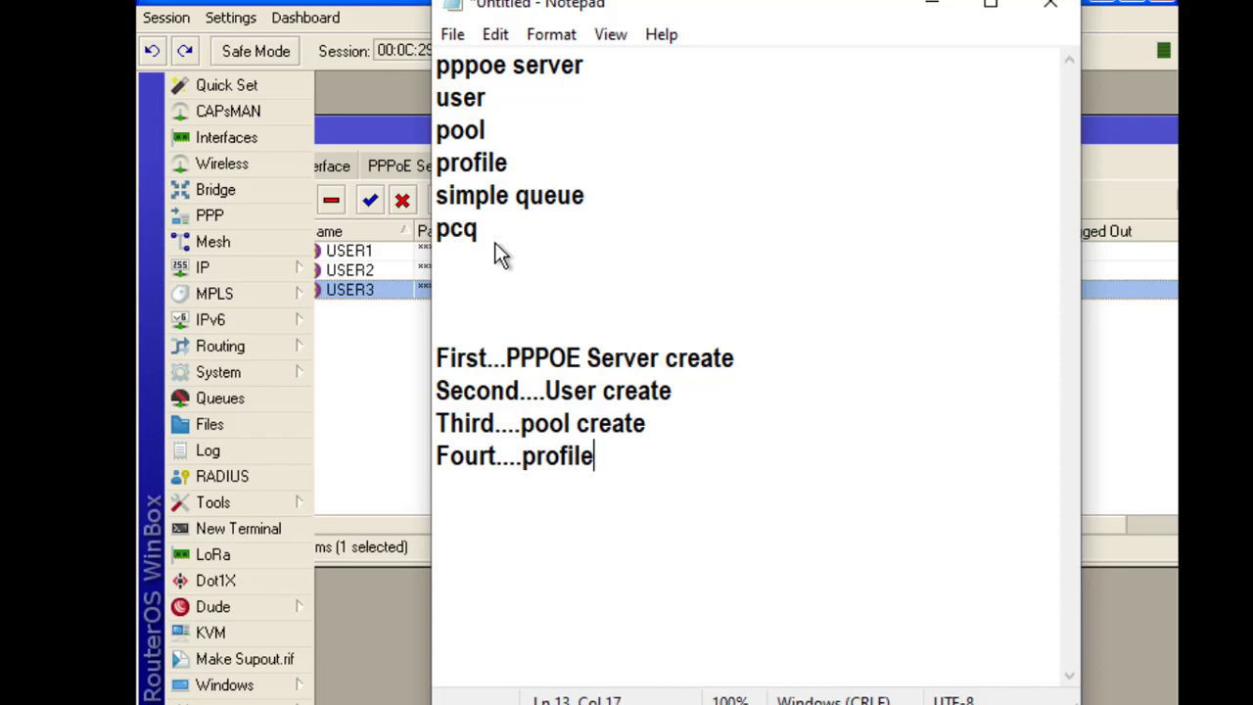
key("Return")
type("Fifth")
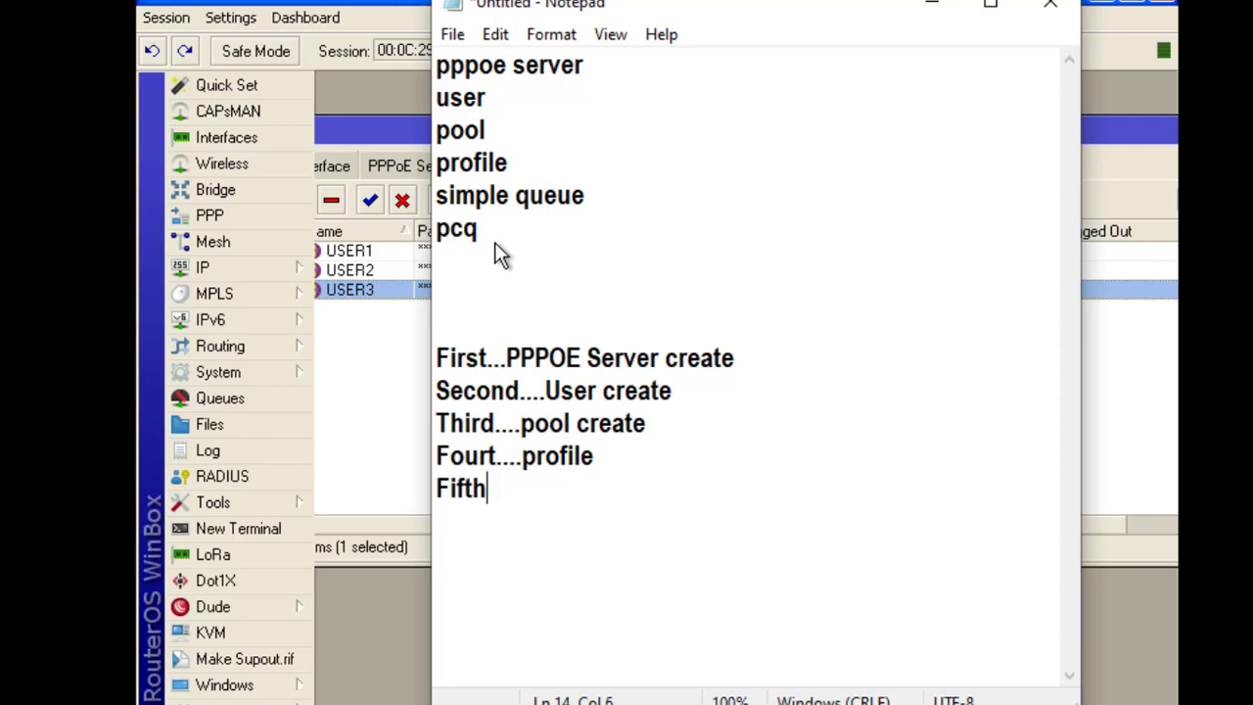
type("....simple")
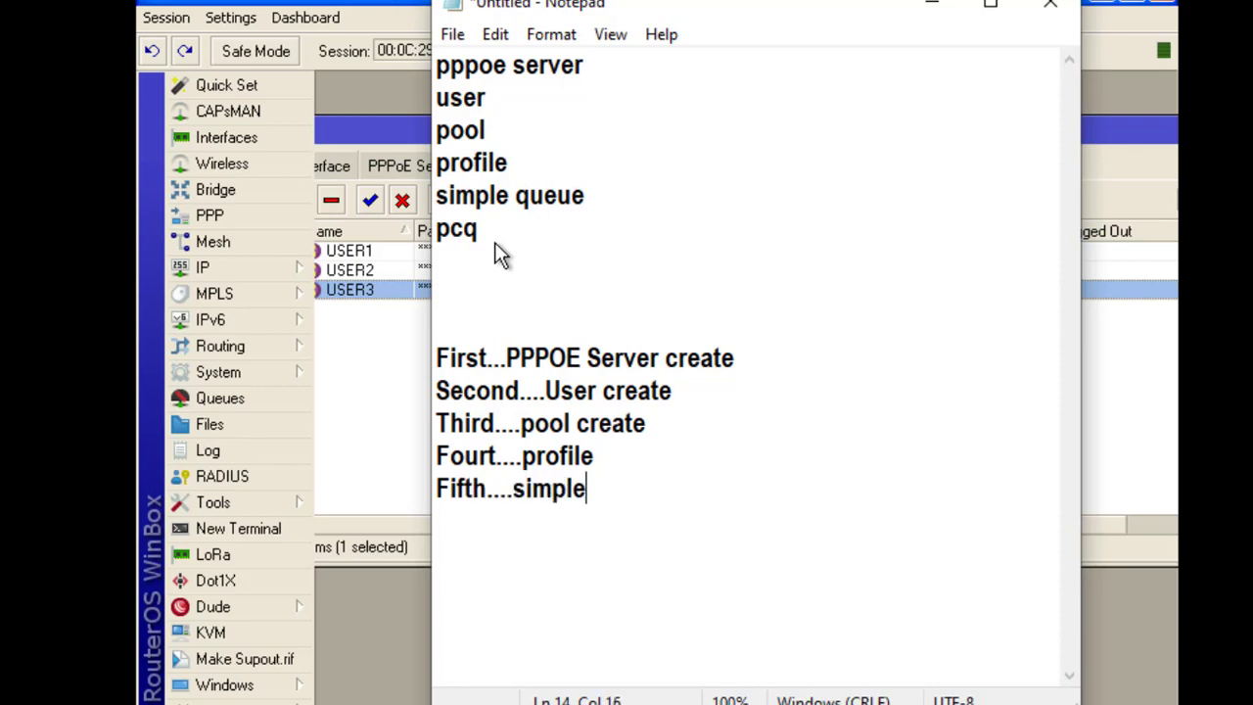
type(" queue create")
key("Return")
type("sixth....pc")
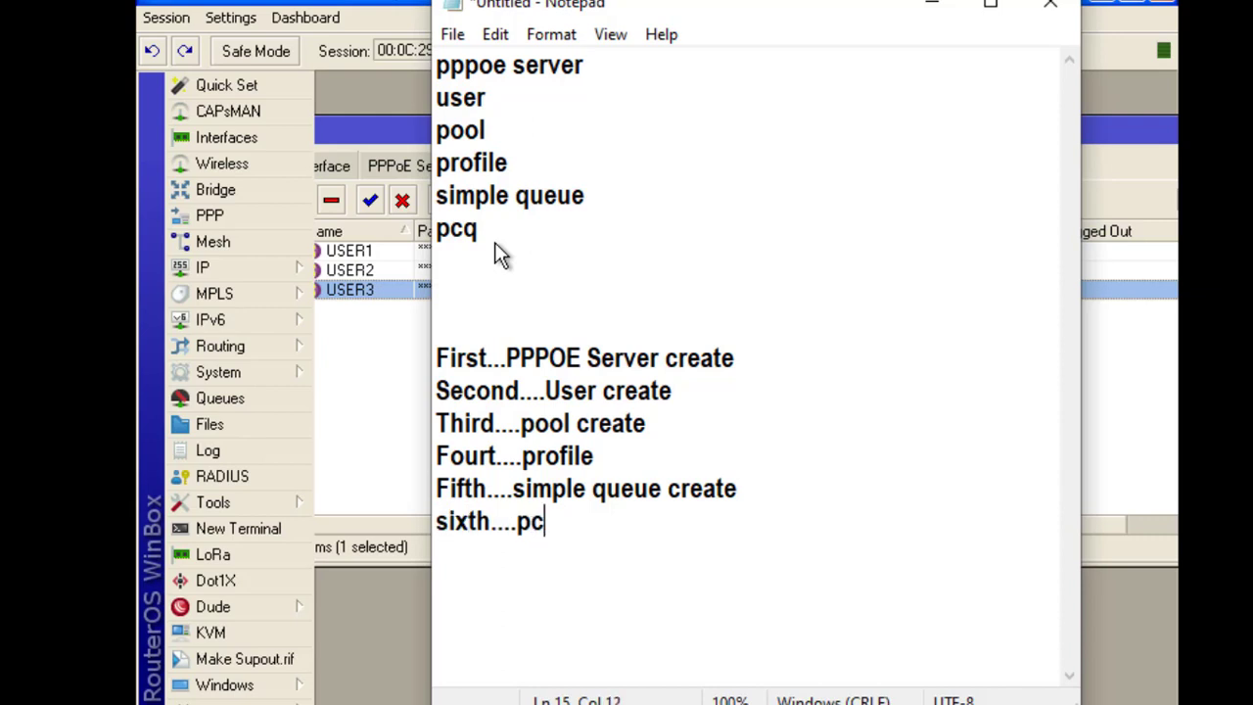
type("q")
type("down")
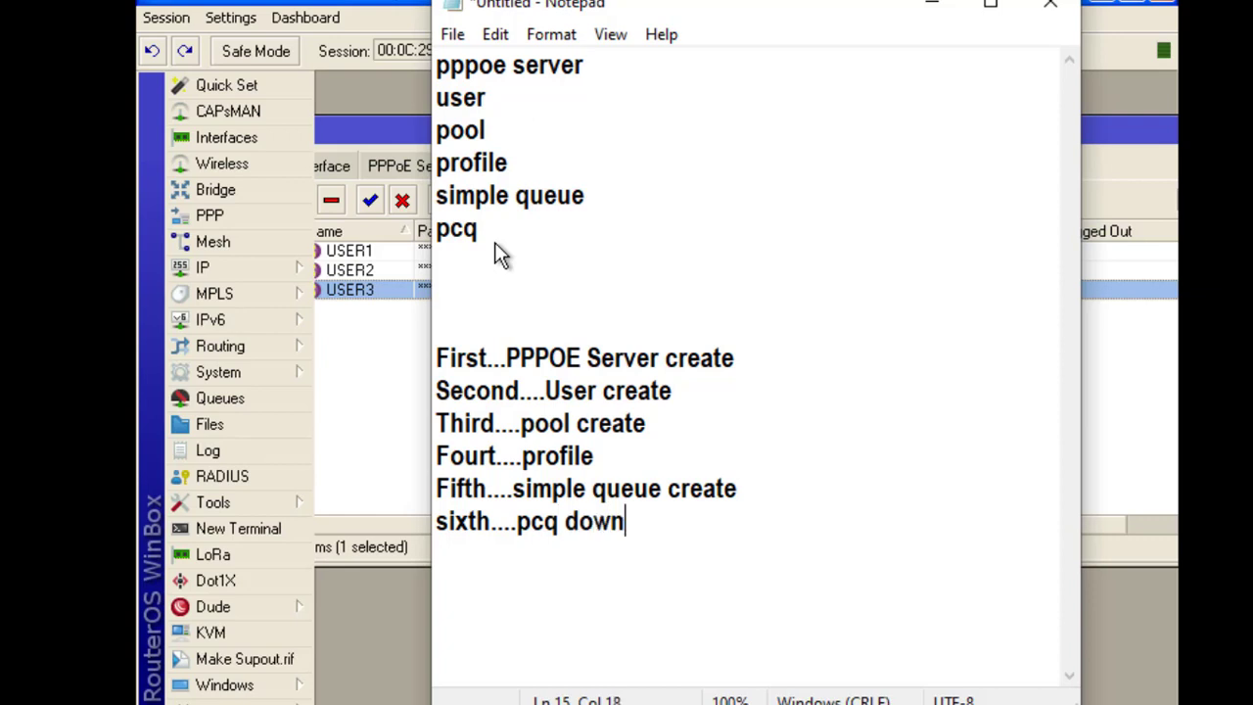
type("load and ")
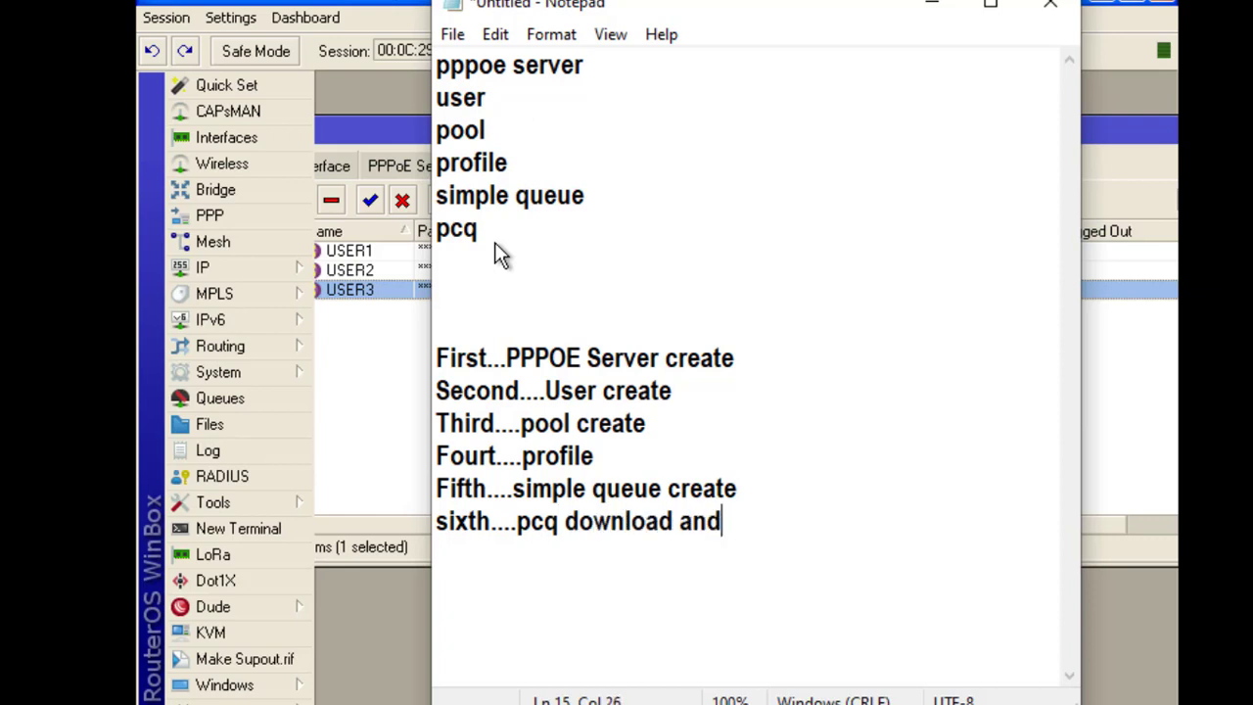
type("upload")
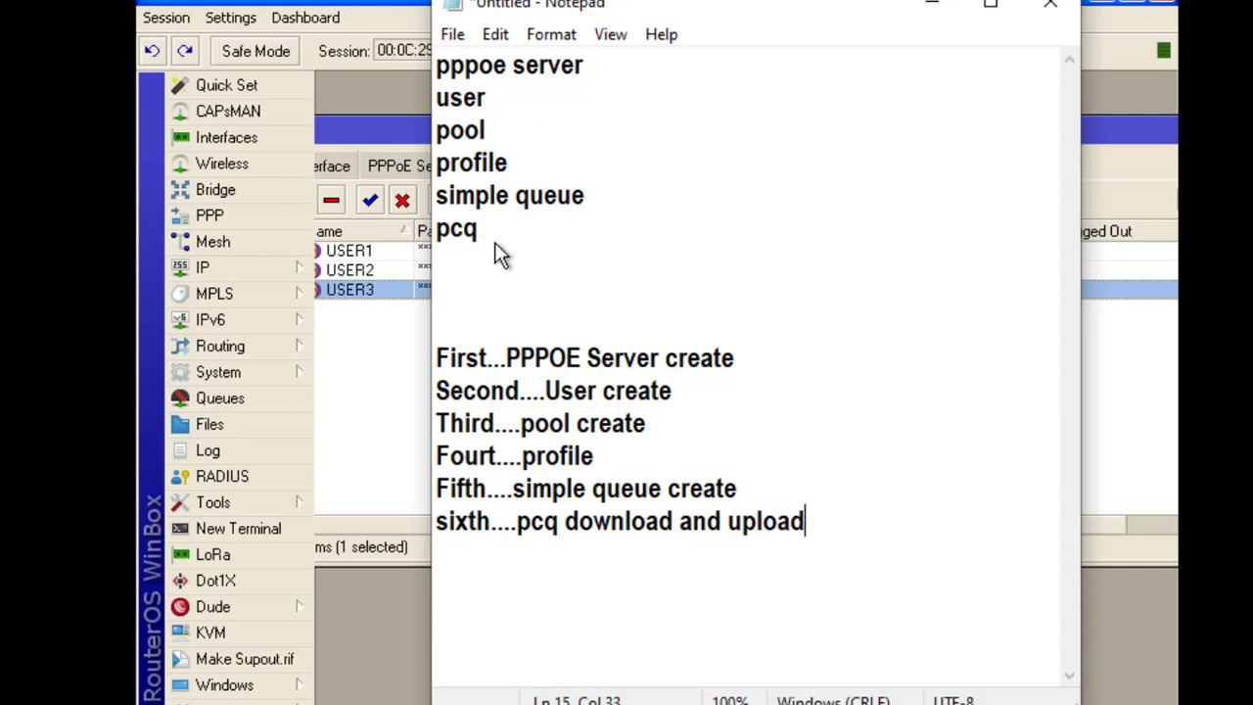
Add 'at last user package select....' and delete the old keyword lines from pppoe server to pcq
key("Return")
key("Return")
type("at last use")
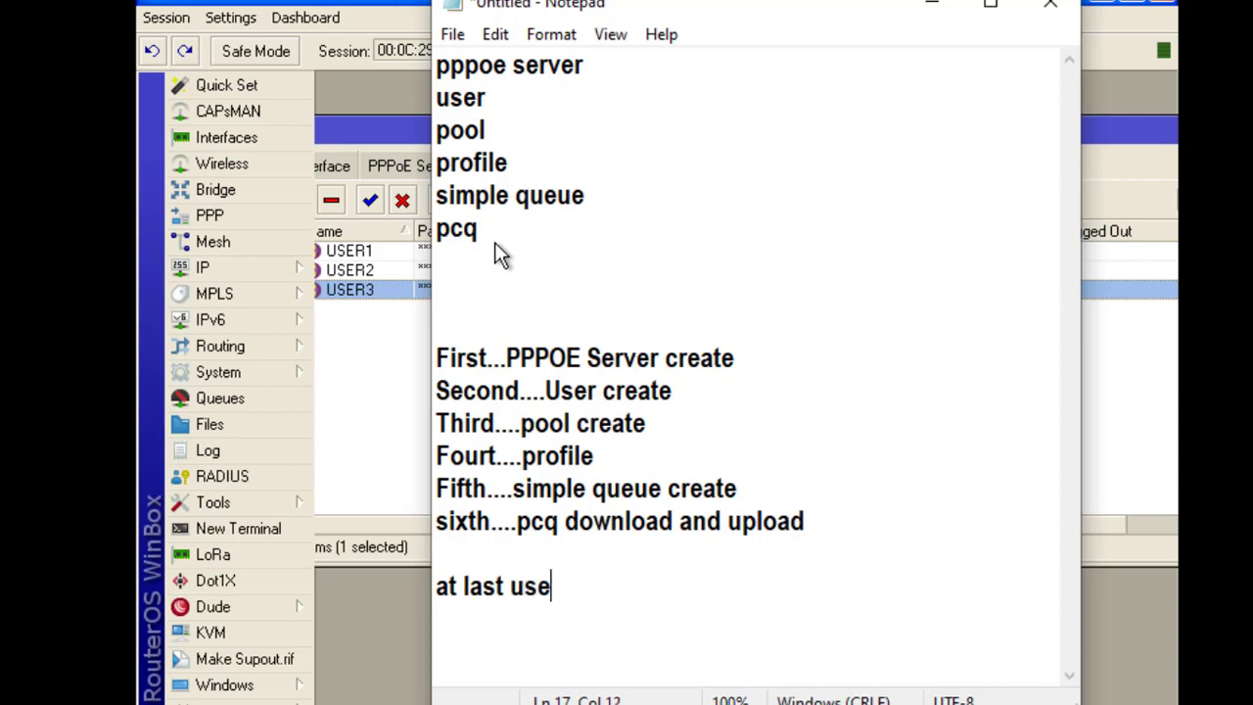
type("r package select....")
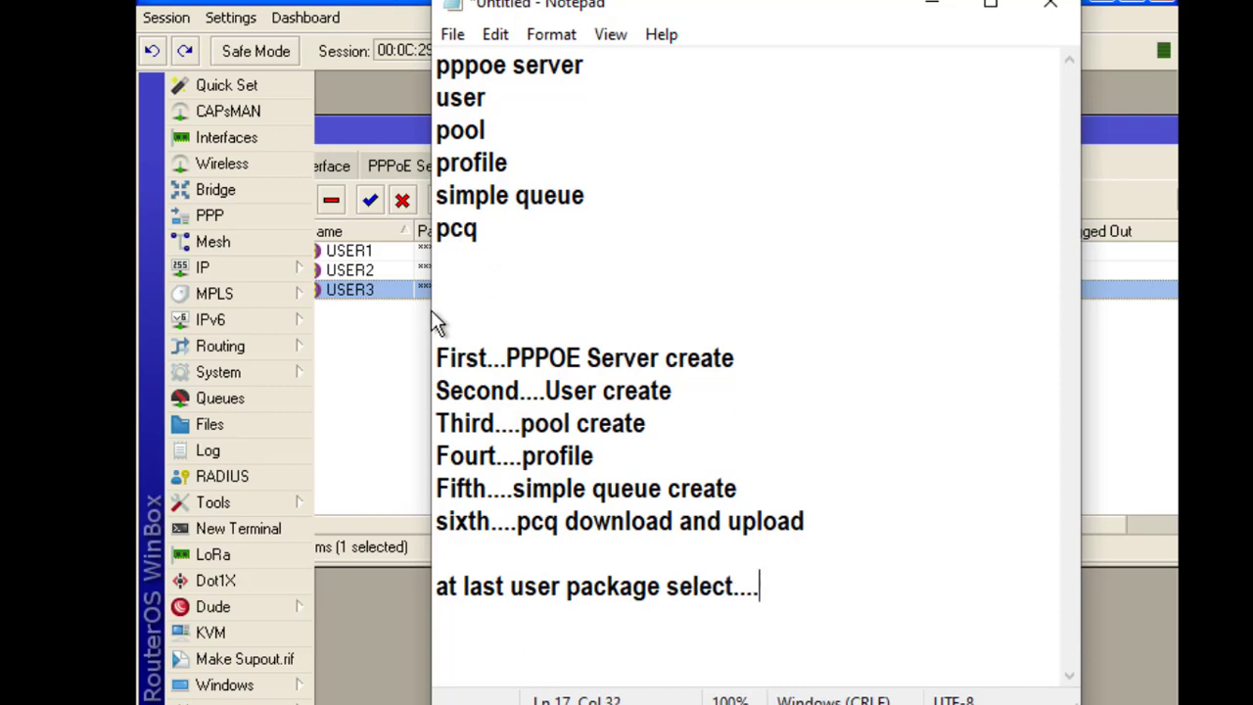
left_click_drag(433, 318, 217, 323)
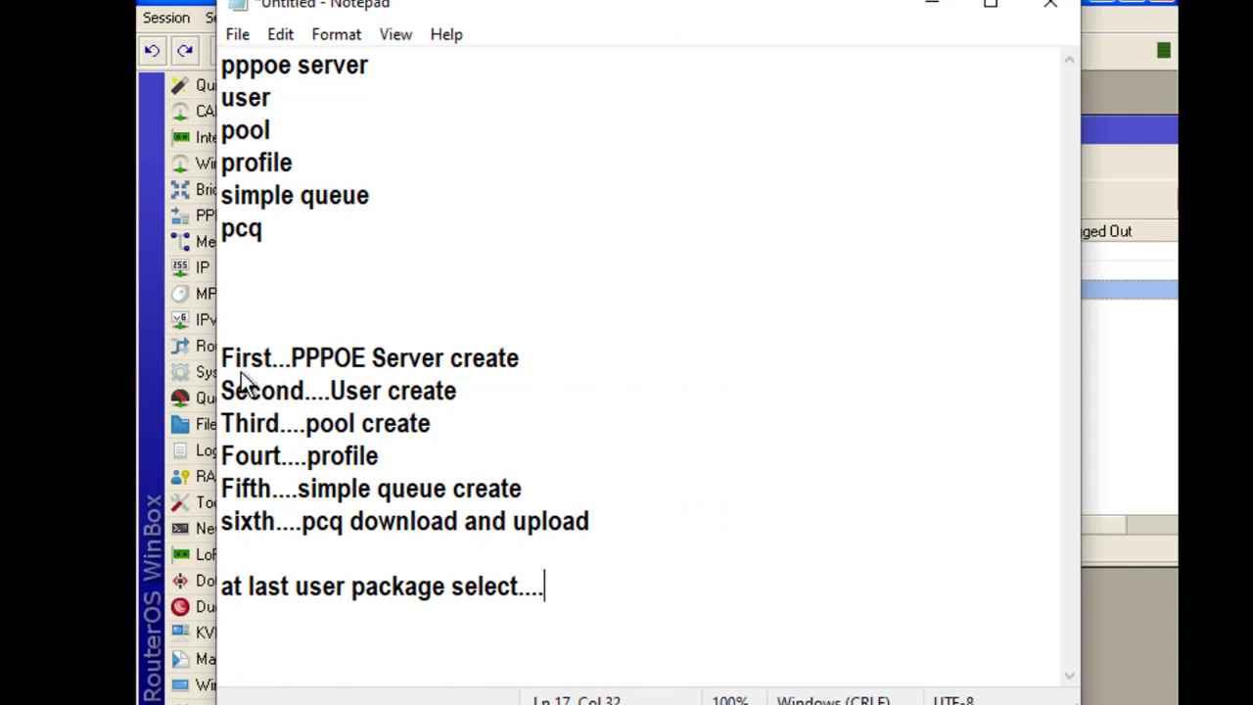
left_click_drag(235, 246, 186, 73)
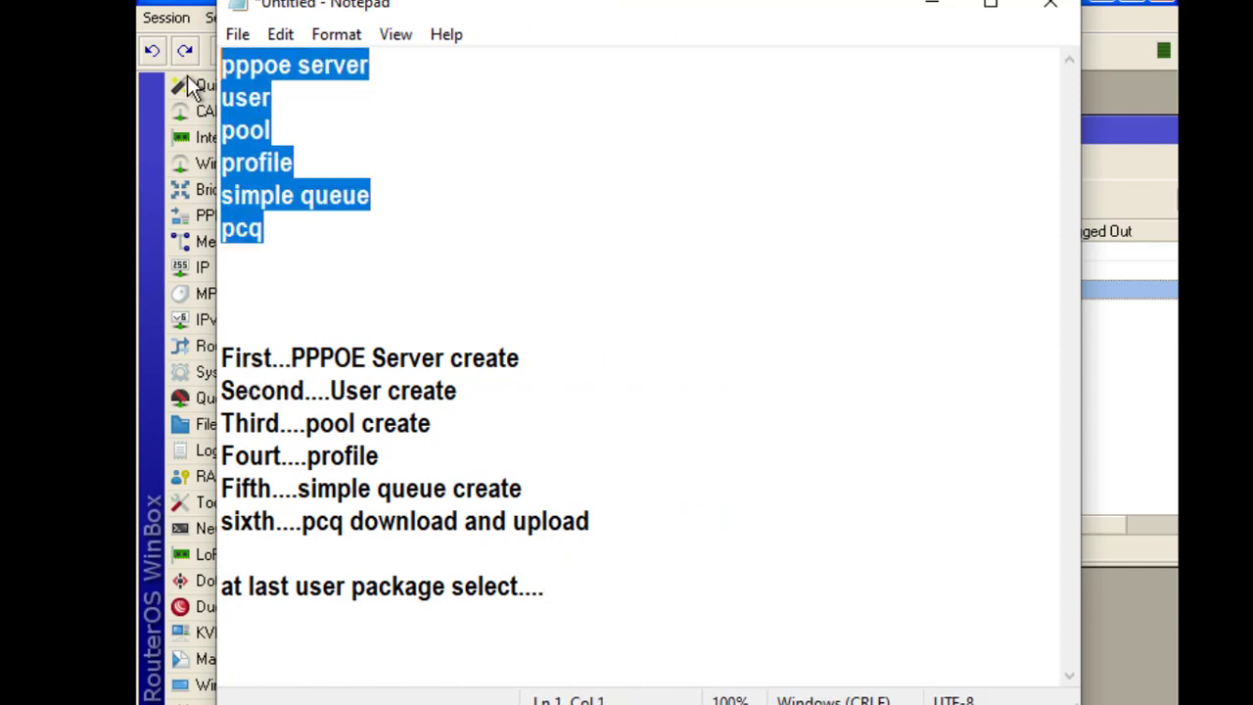
key("Delete")
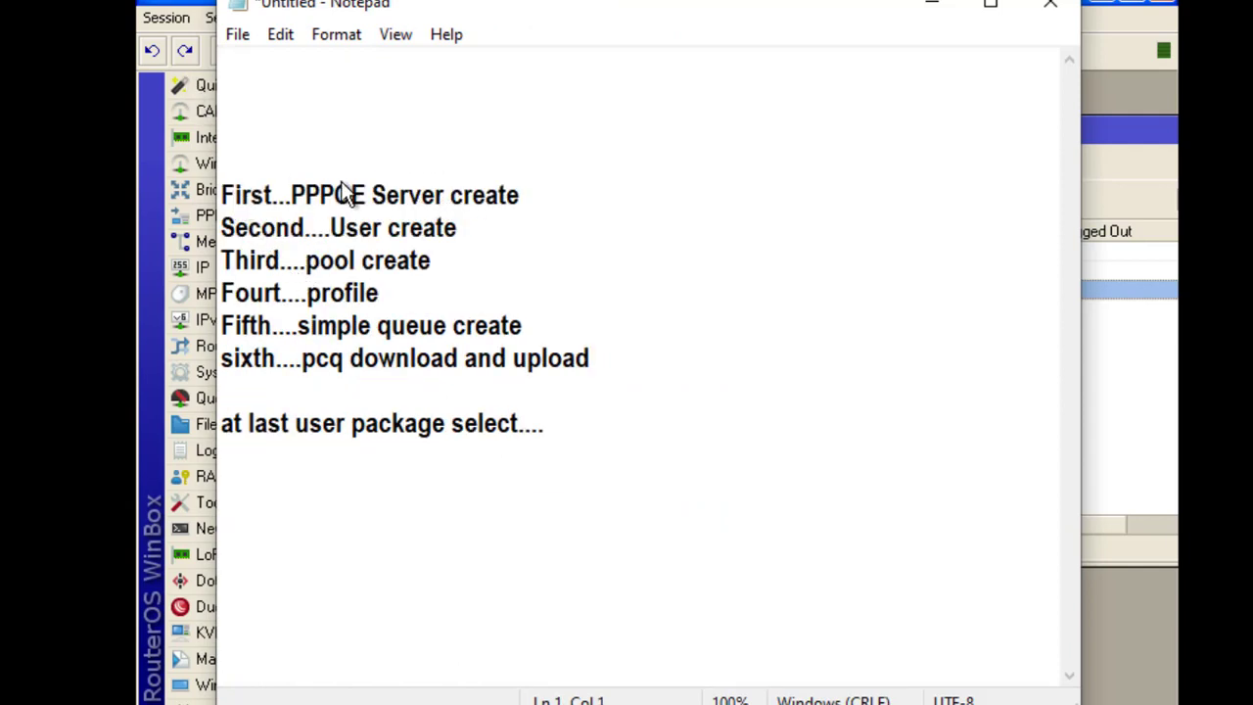